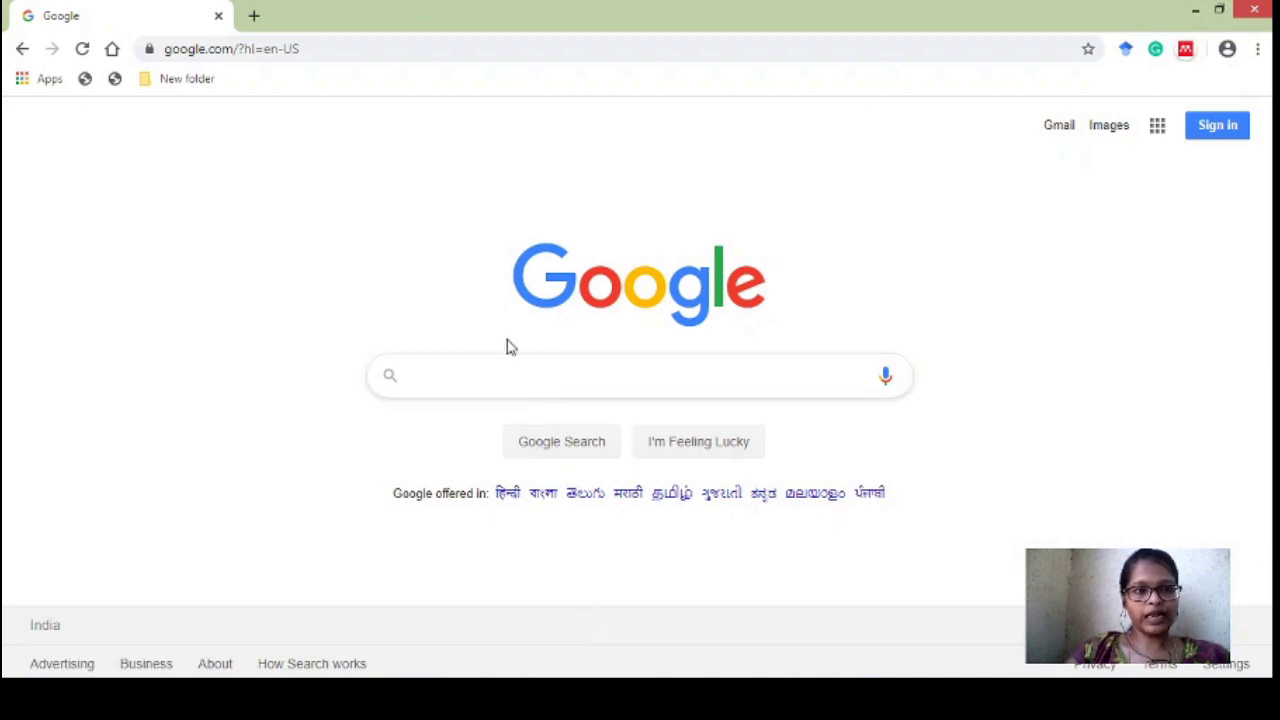
- Go to classroom.google.com and sign in to the saved Google account with the account password
{"action": "left_click", "coordinate": [292, 52]}
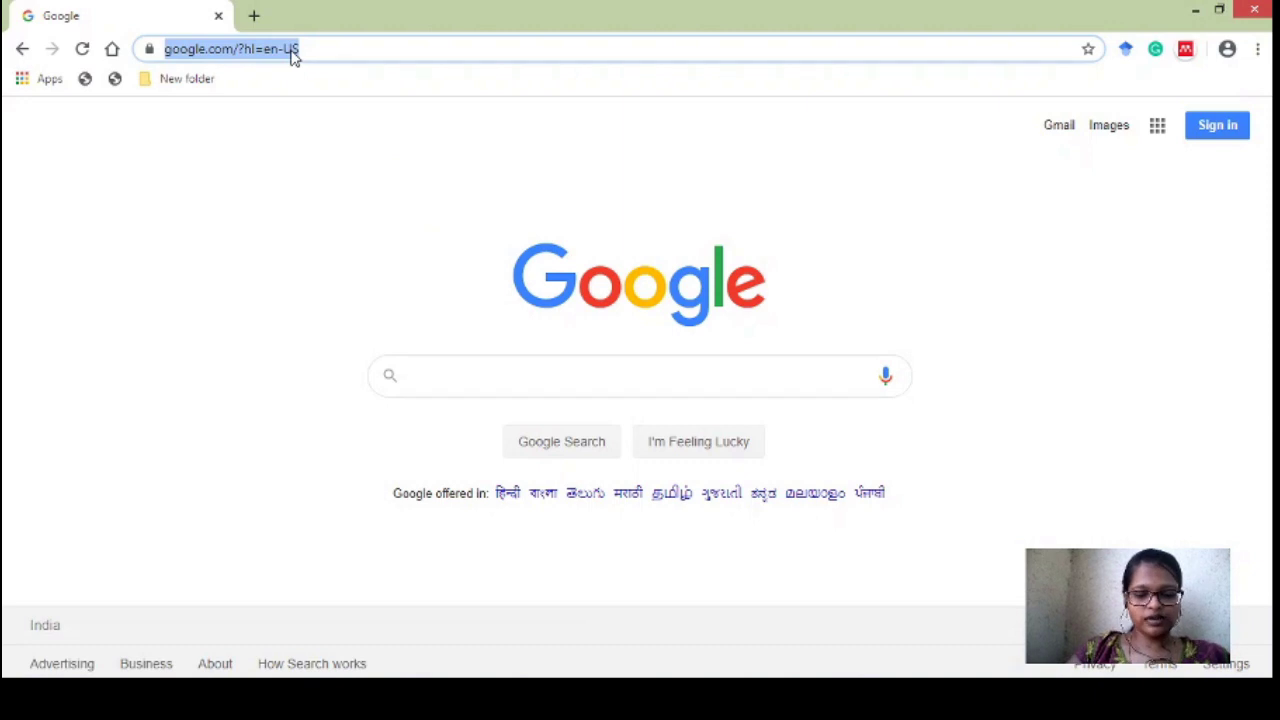
{"action": "type", "text": "cla"}
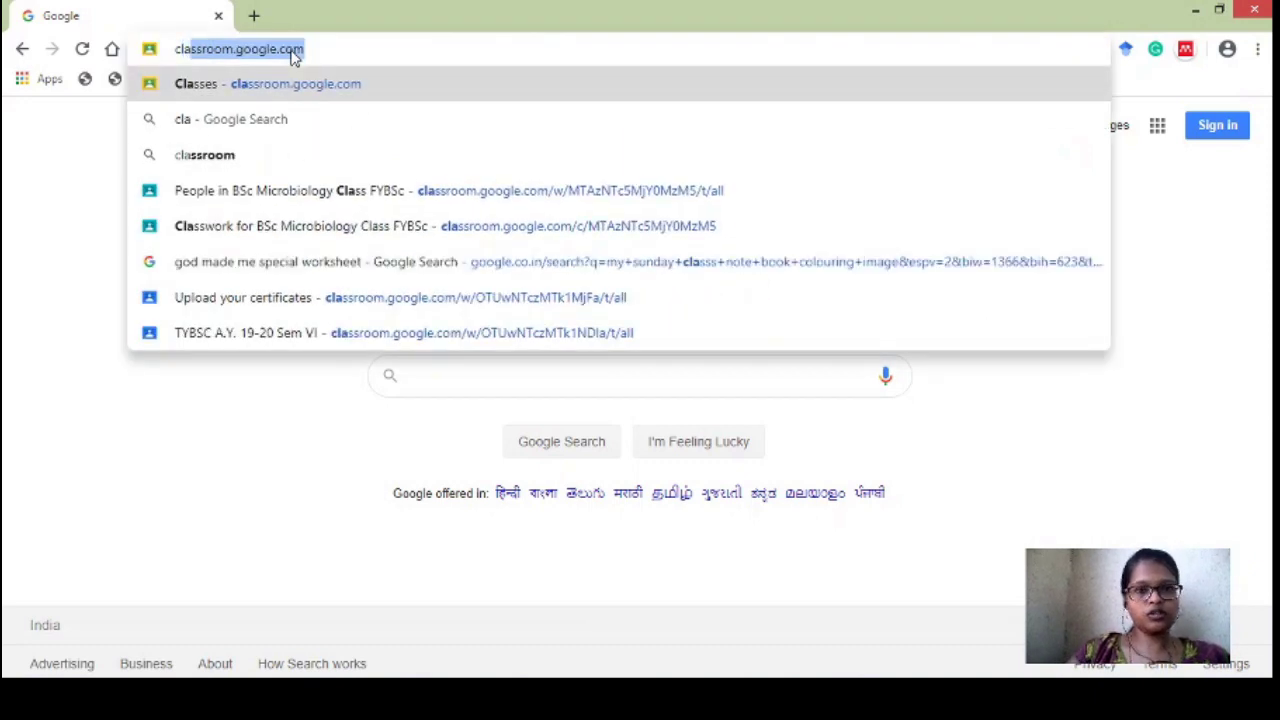
{"action": "key", "text": "Return"}
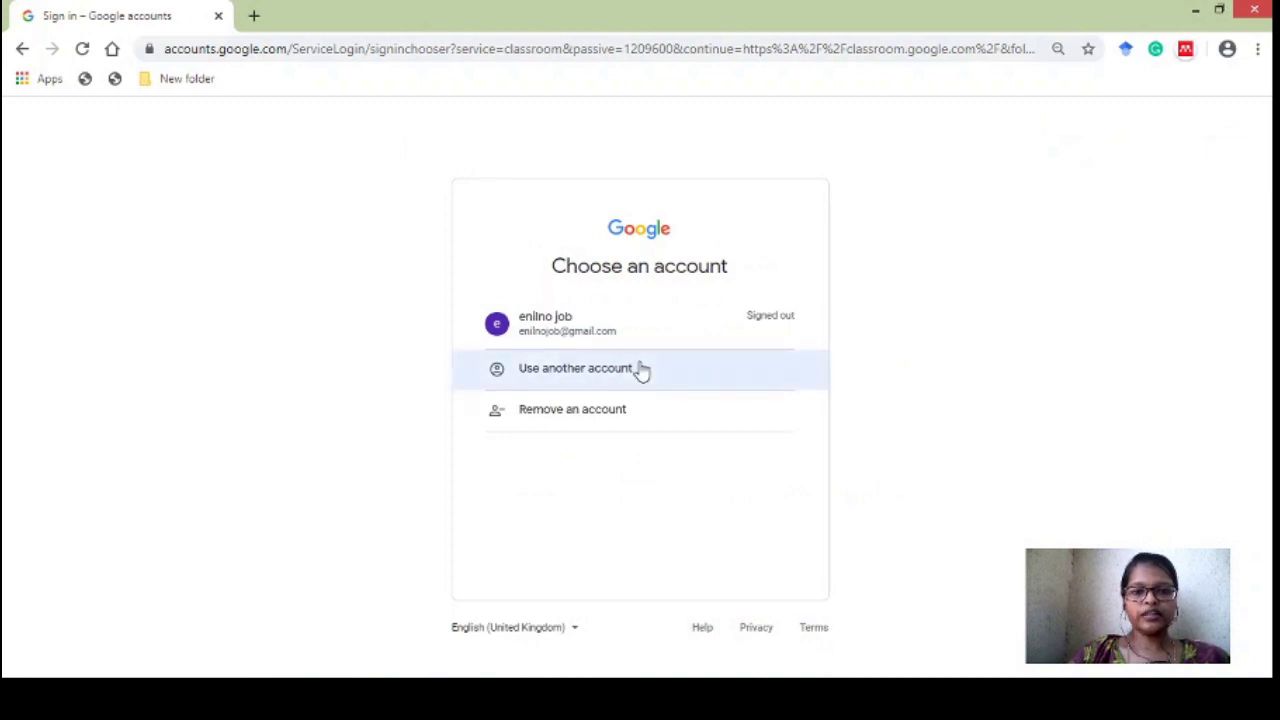
{"action": "left_click", "coordinate": [630, 336]}
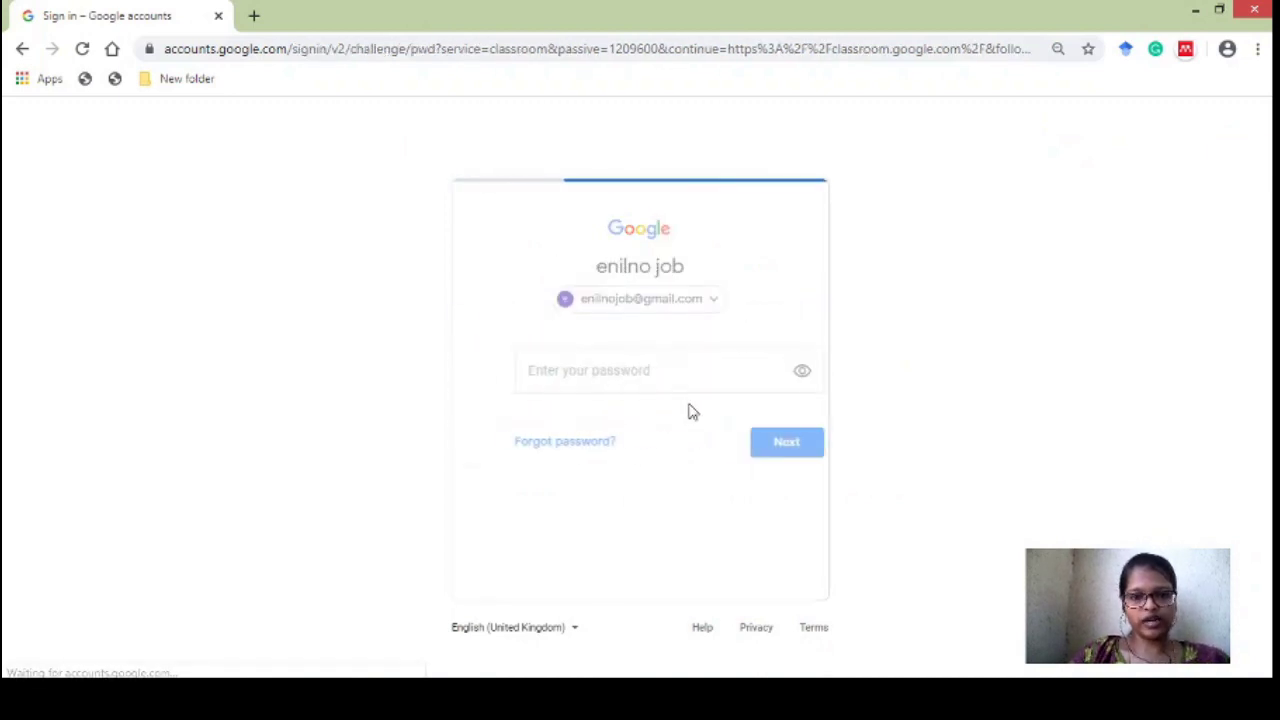
{"action": "left_click", "coordinate": [787, 447]}
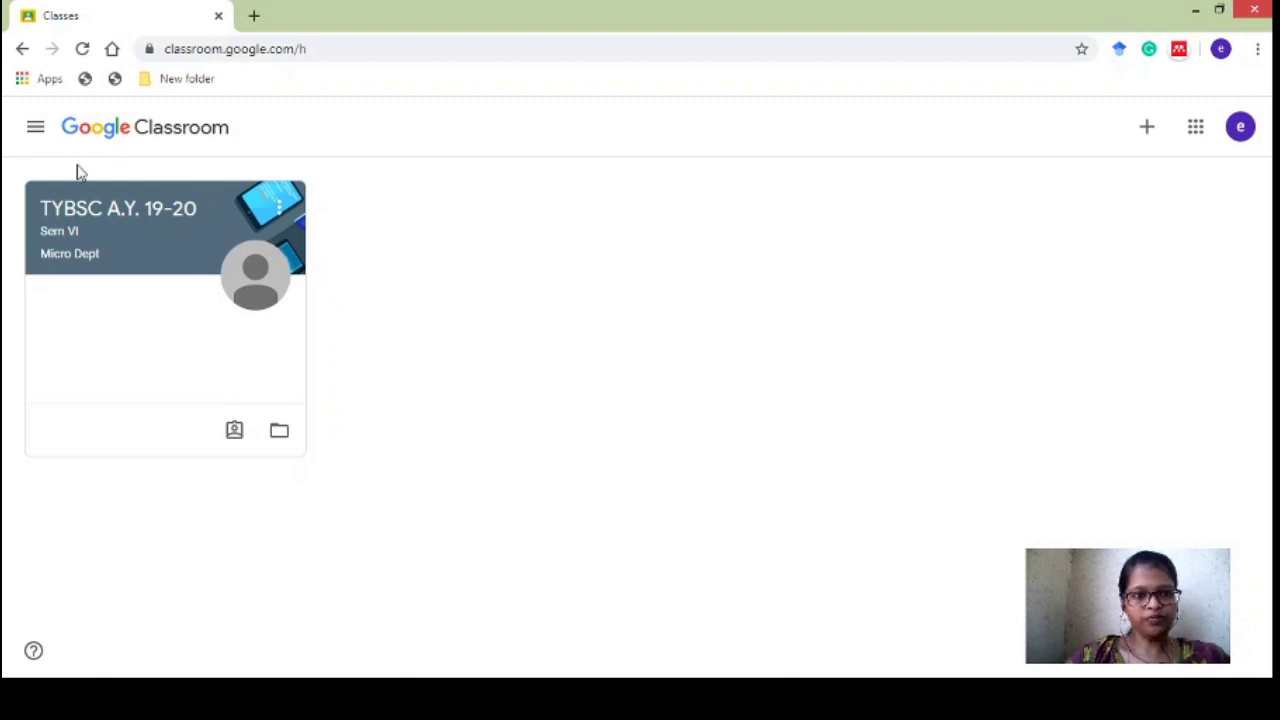
- Open the TYBSC A.Y. 19-20 Sem VI class and look over its Classwork and Stream pages
{"action": "left_click", "coordinate": [109, 237]}
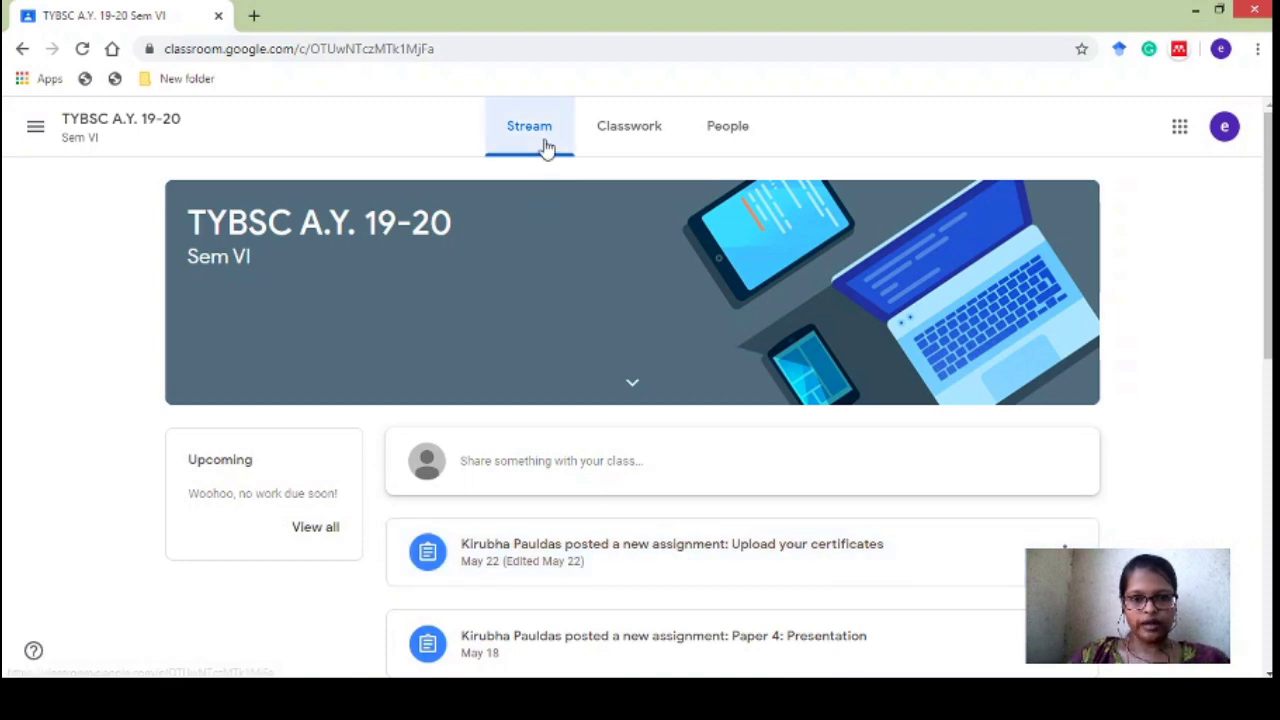
{"action": "left_click", "coordinate": [629, 153]}
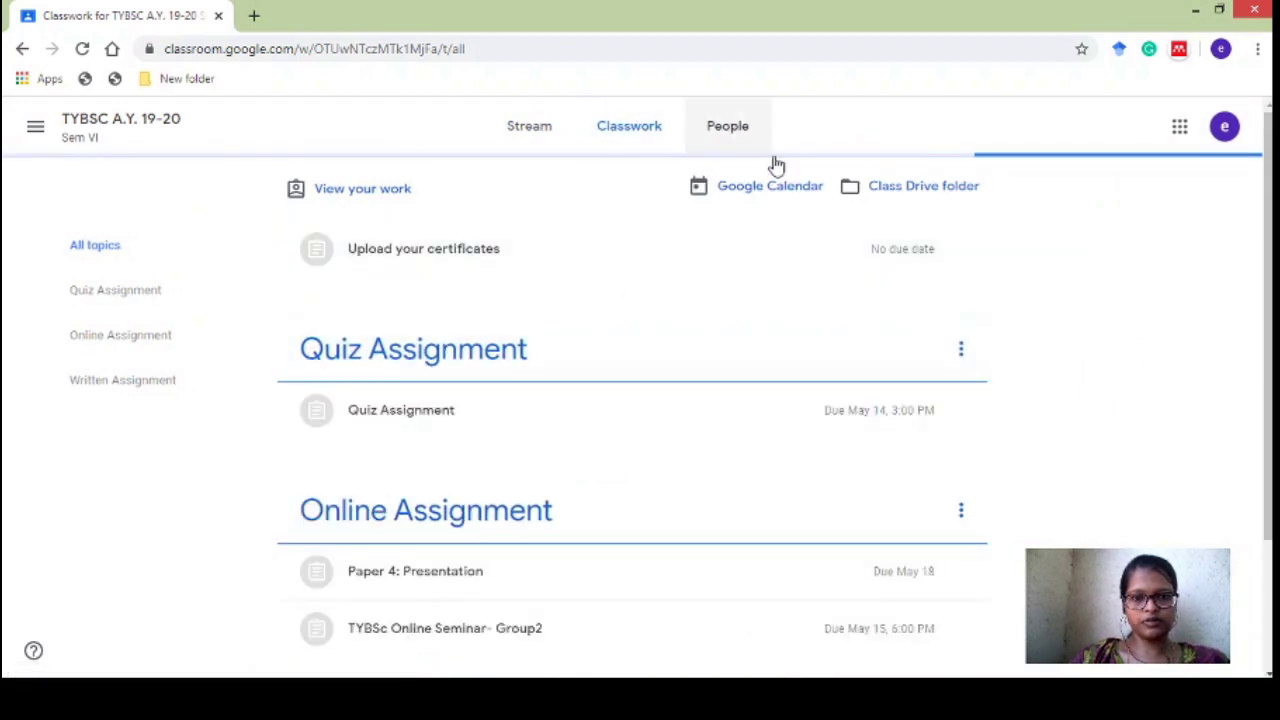
{"action": "scroll", "coordinate": [457, 517], "scroll_direction": "down", "scroll_amount": 2}
{"action": "scroll", "coordinate": [502, 200], "scroll_direction": "up", "scroll_amount": 2}
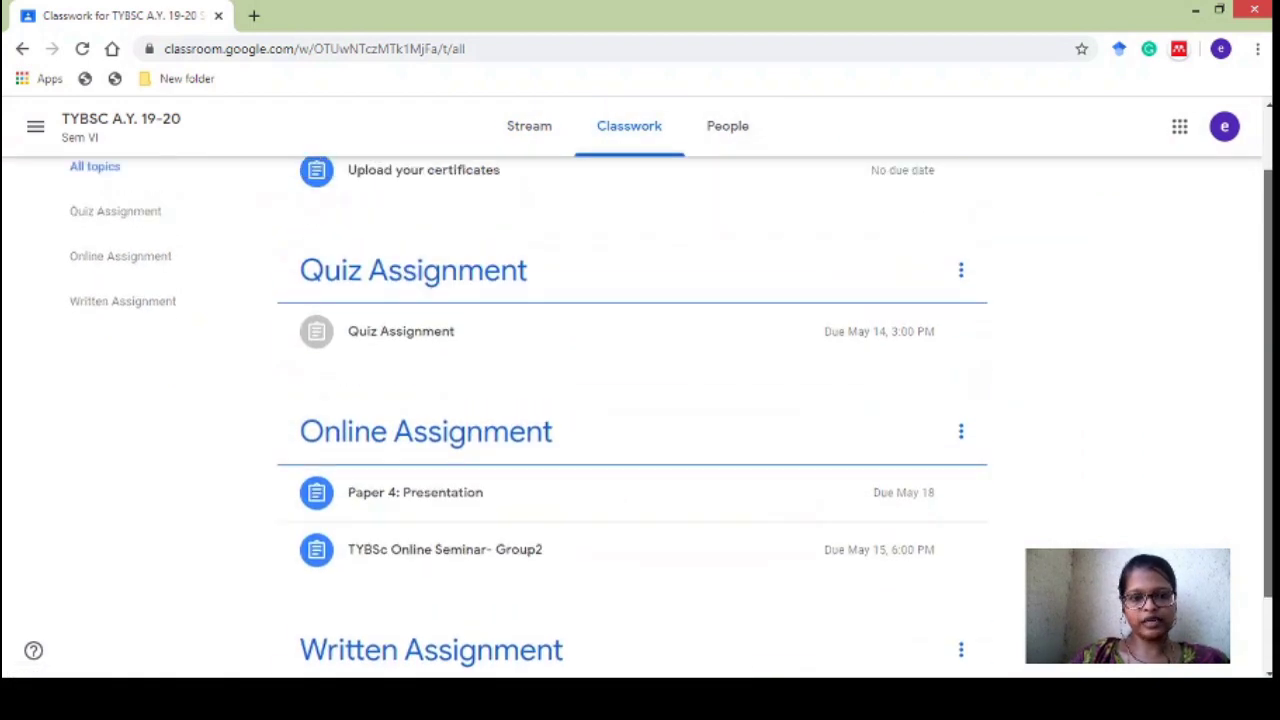
{"action": "left_click", "coordinate": [530, 140]}
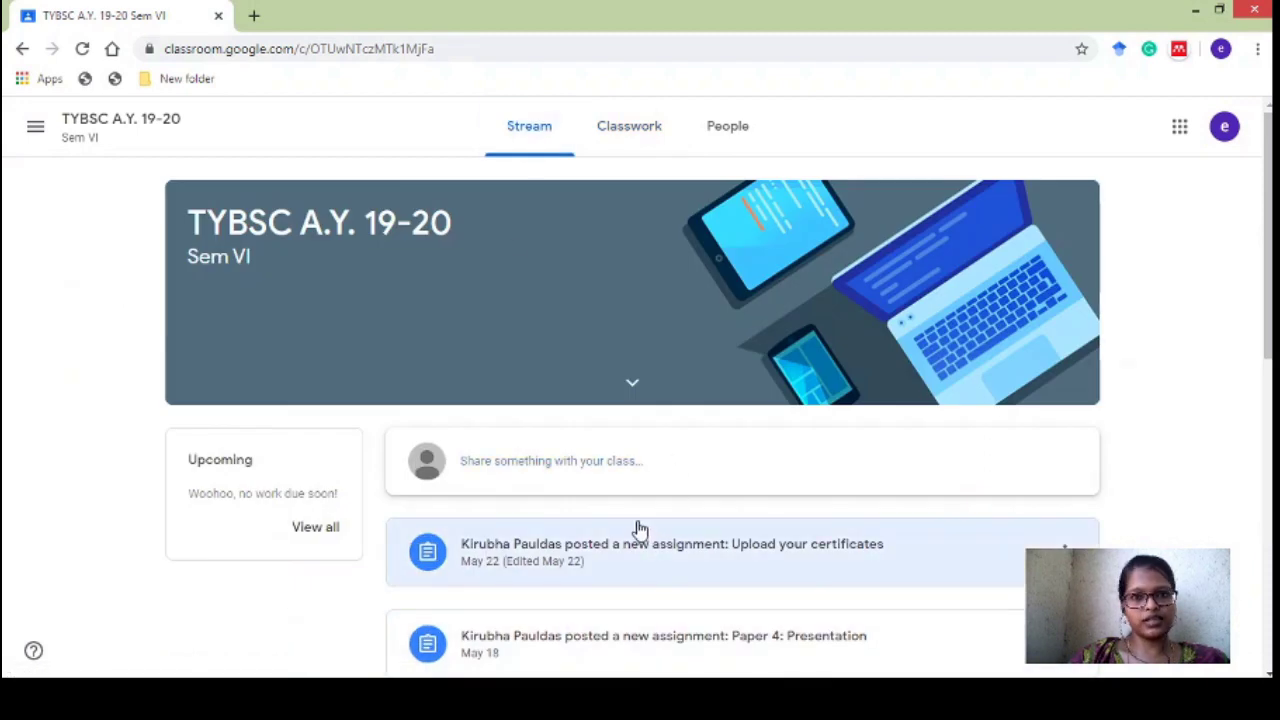
- Open the full details of the "Upload your certificates" assignment from the class's classwork
{"action": "left_click", "coordinate": [629, 135]}
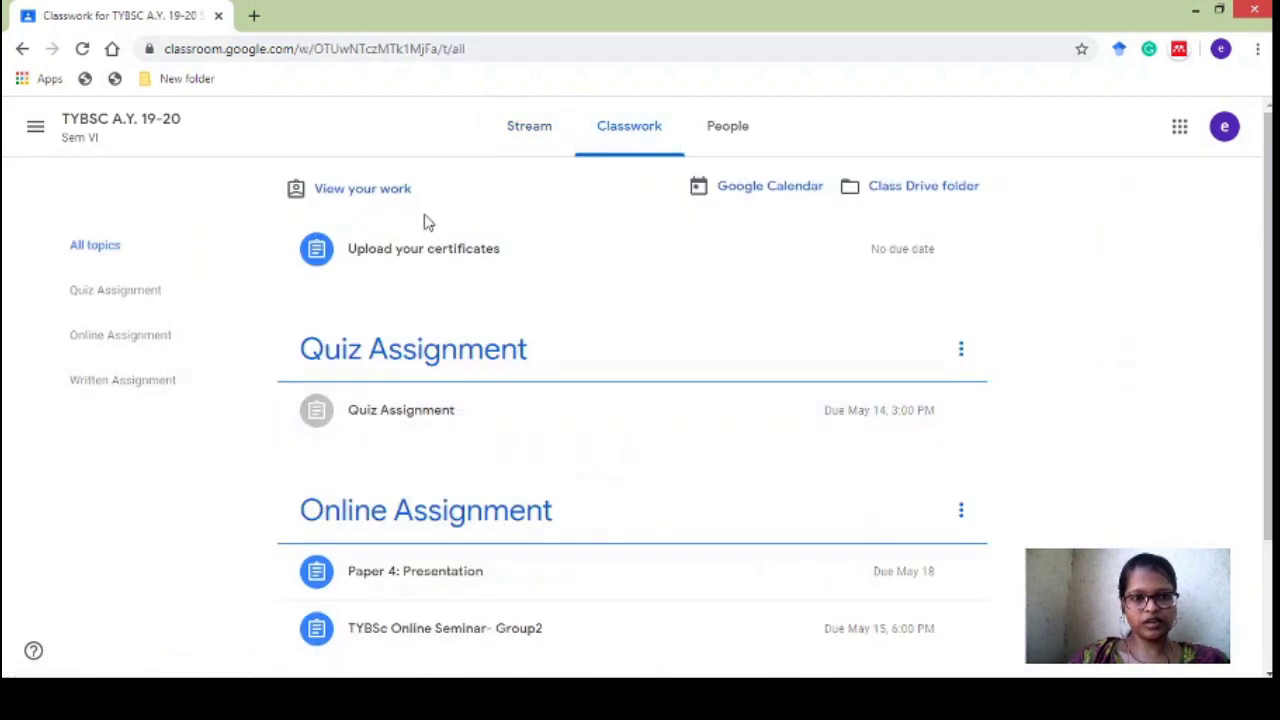
{"action": "left_click", "coordinate": [558, 260]}
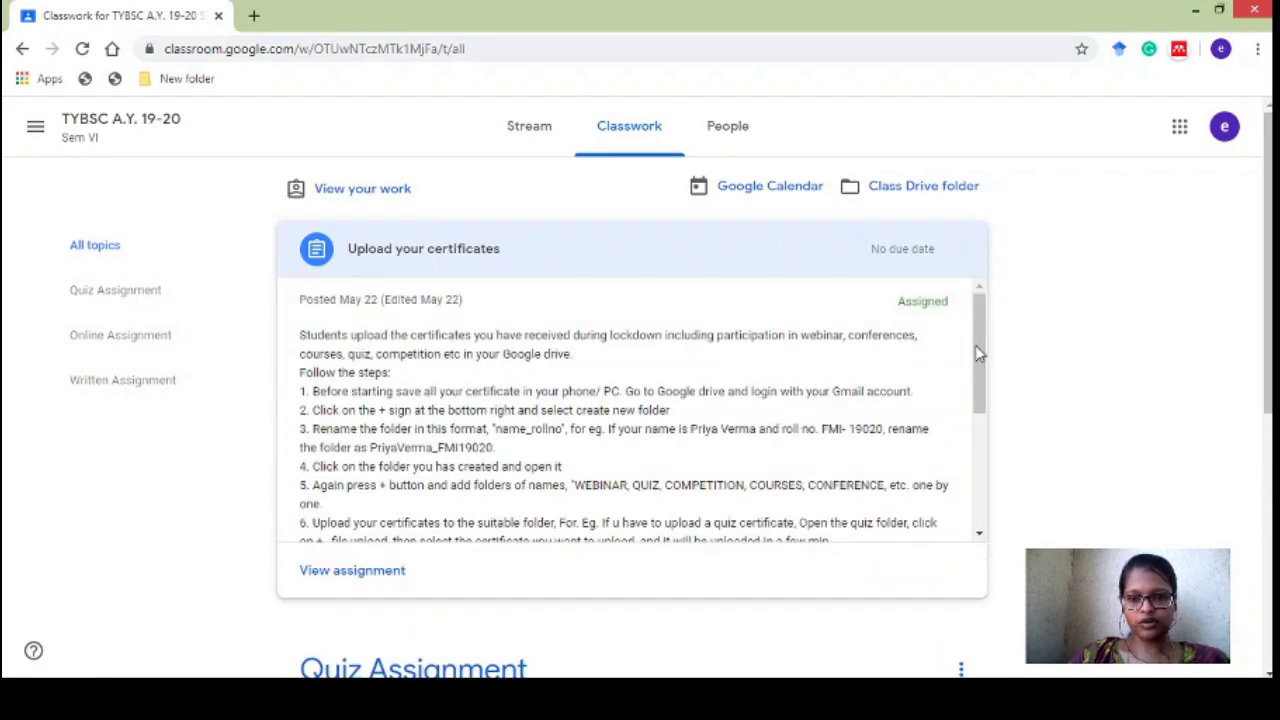
{"action": "mouse_move", "coordinate": [975, 345]}
{"action": "left_mouse_down"}
{"action": "mouse_move", "coordinate": [976, 477]}
{"action": "mouse_move", "coordinate": [983, 345]}
{"action": "left_mouse_up"}
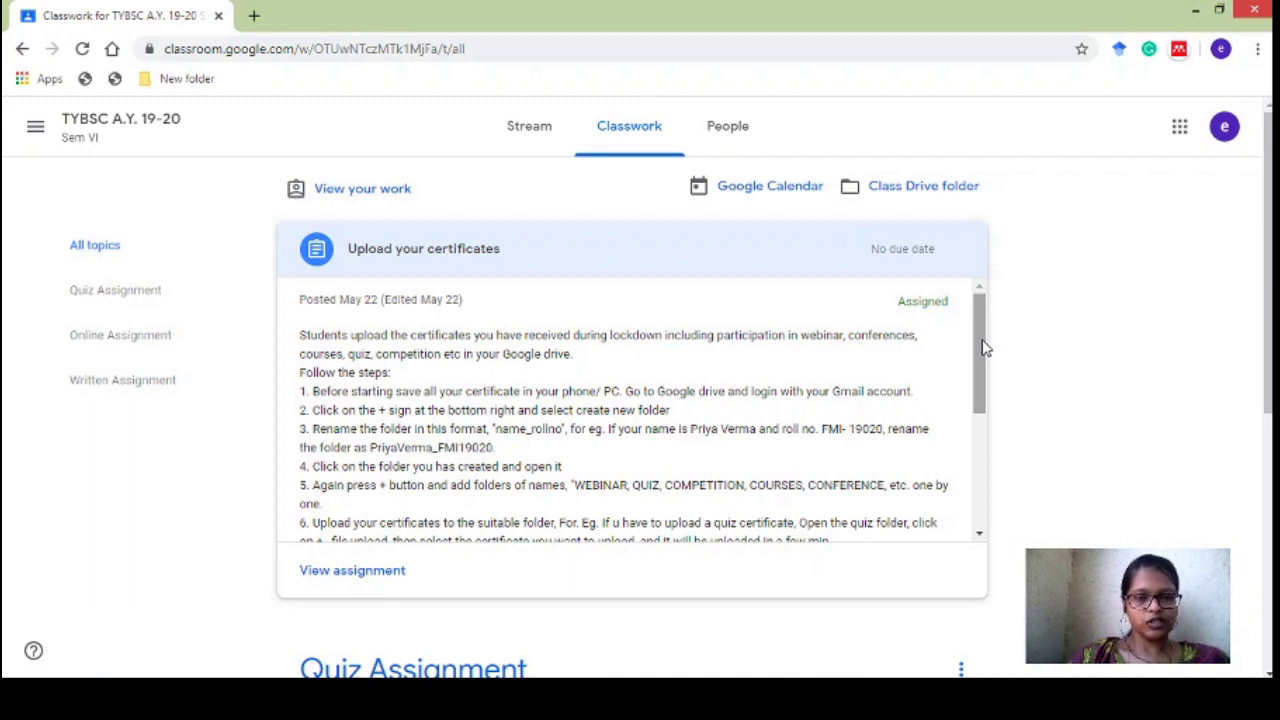
{"action": "left_click", "coordinate": [380, 572]}
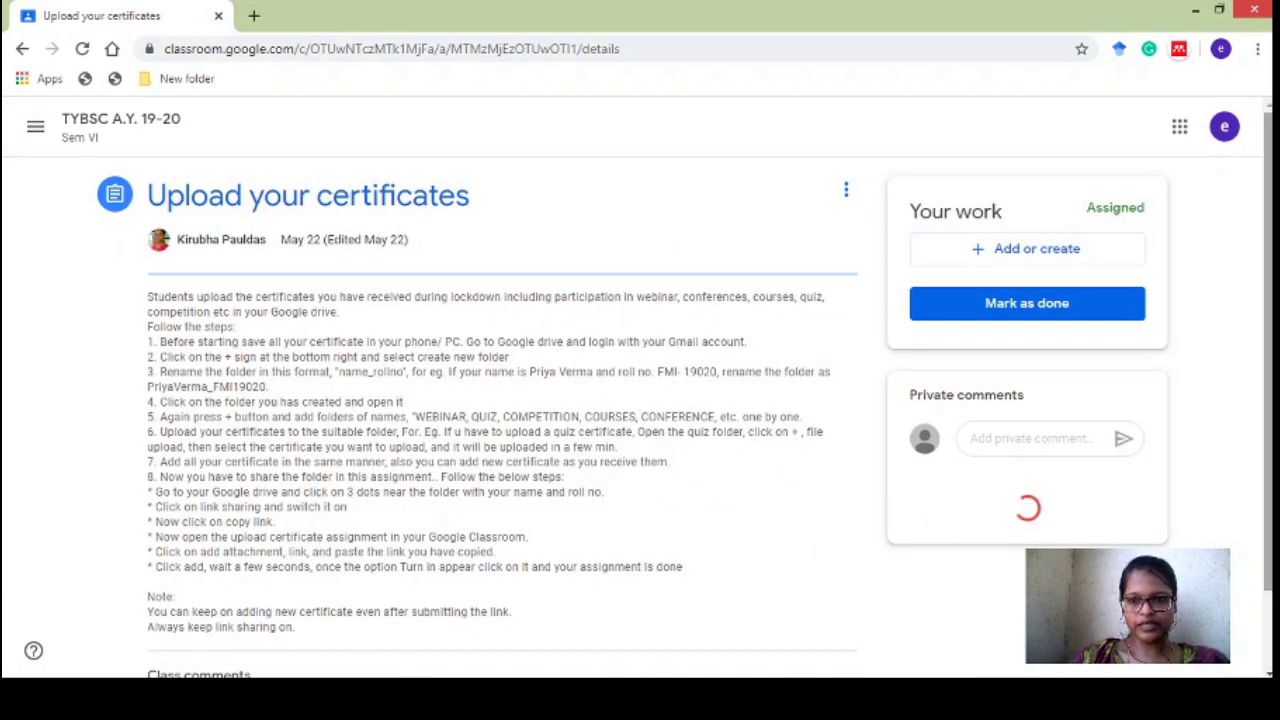
{"action": "scroll", "coordinate": [940, 233], "scroll_direction": "down", "scroll_amount": 1}
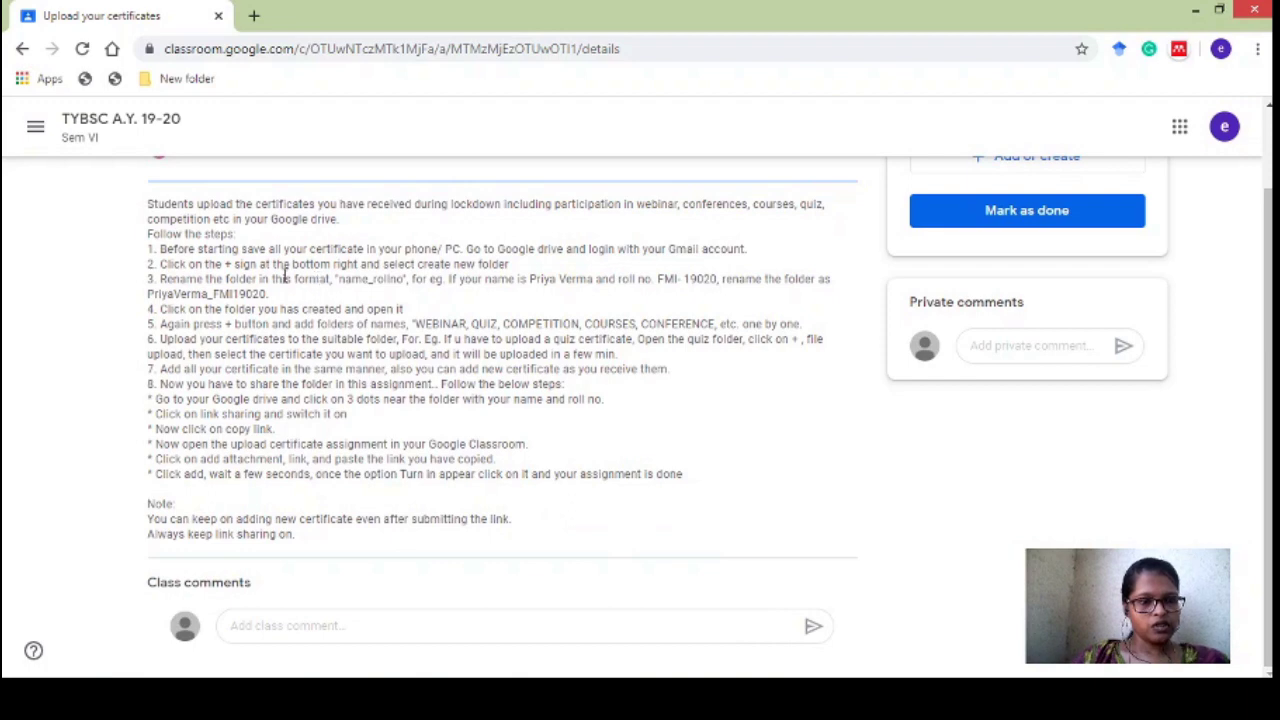
- Highlight the assignment's instruction to save all certificates beforehand, and switch to the Certificates folder in File Explorer
{"action": "left_click_drag", "start_coordinate": [158, 249], "coordinate": [465, 250]}
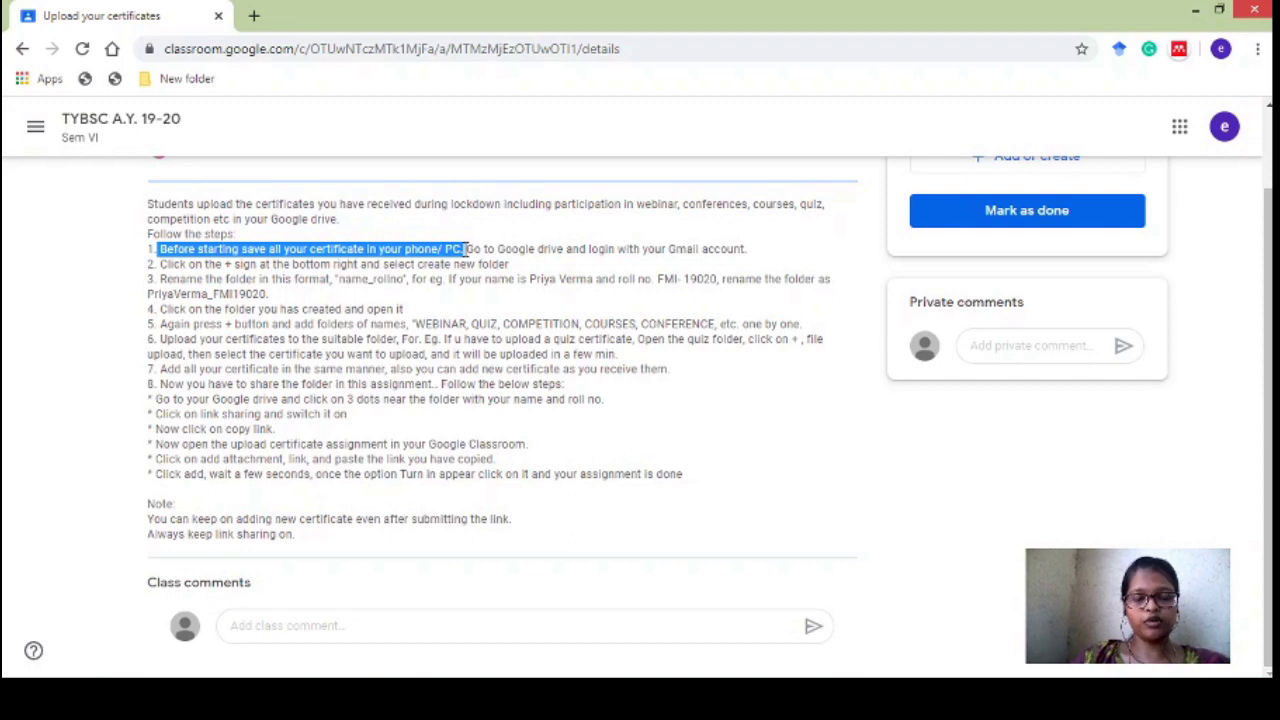
{"action": "left_click", "coordinate": [983, 500]}
{"action": "left_click", "coordinate": [483, 700]}
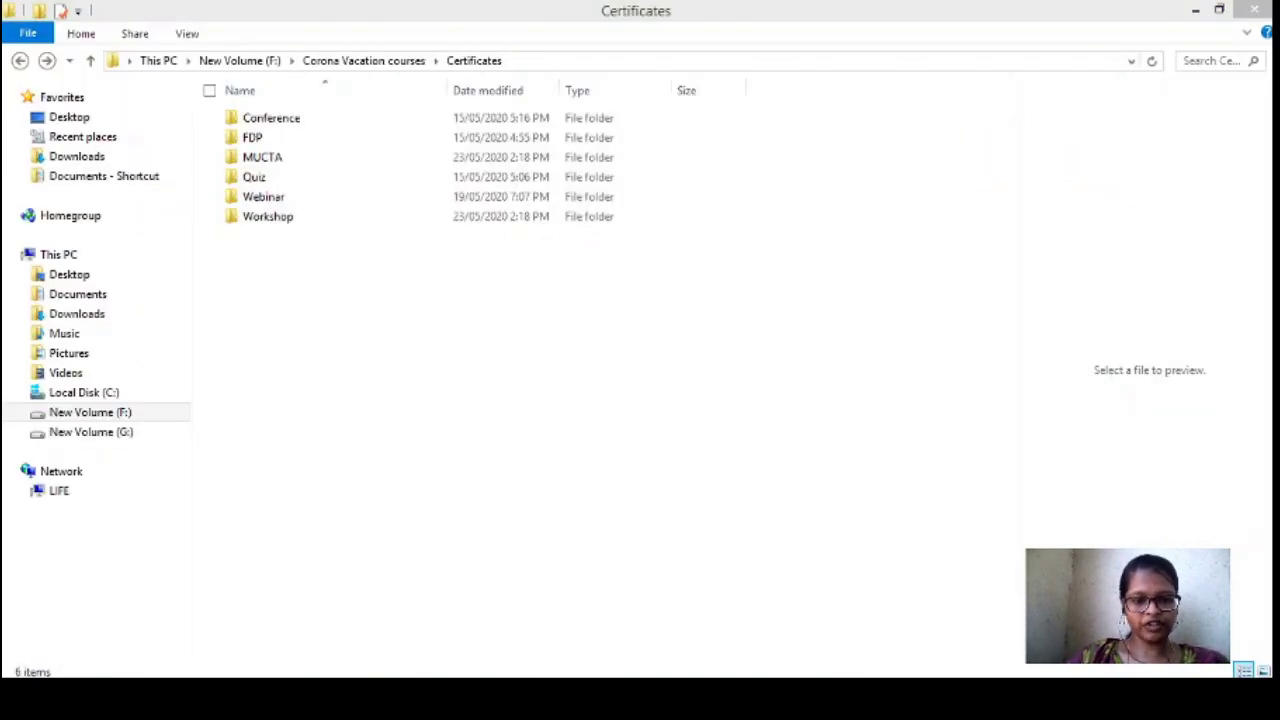
{"action": "right_click", "coordinate": [483, 700]}
{"action": "left_click", "coordinate": [278, 309]}
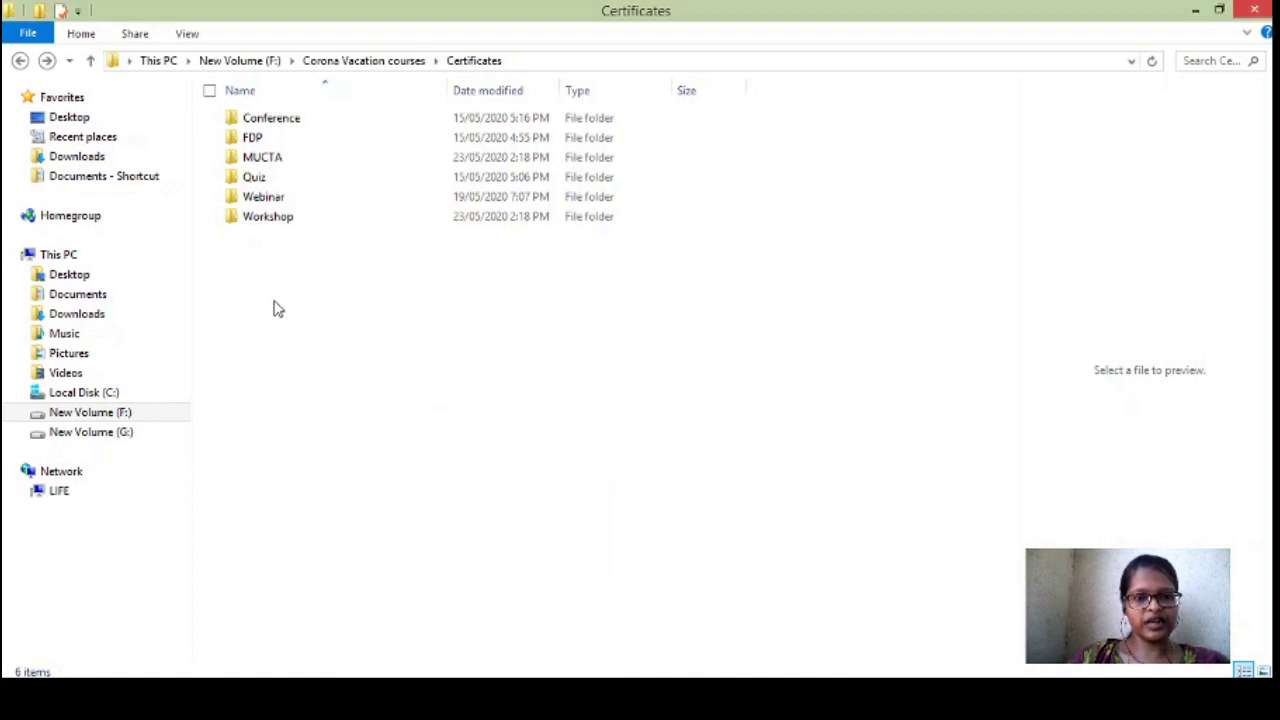
- Look inside the Conference, Webinar and Workshop folders, returning to the Certificates folder each time
{"action": "double_click", "coordinate": [277, 126]}
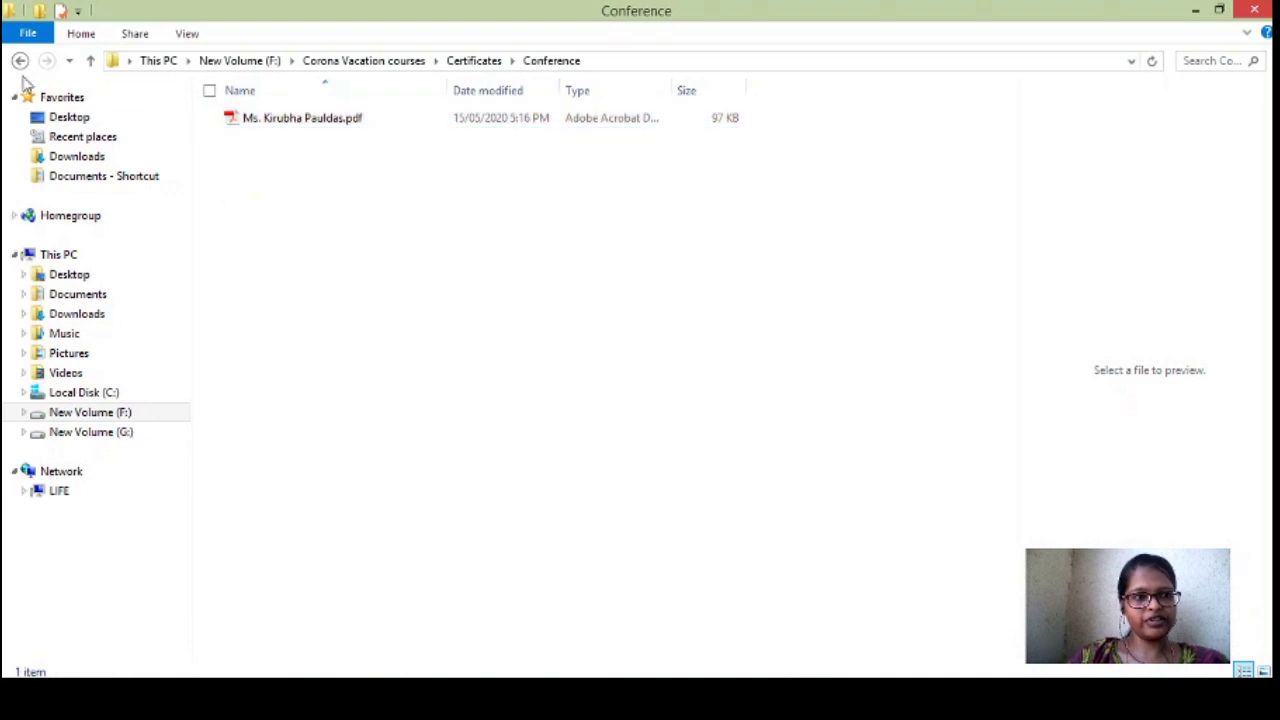
{"action": "left_click", "coordinate": [20, 60]}
{"action": "double_click", "coordinate": [284, 197]}
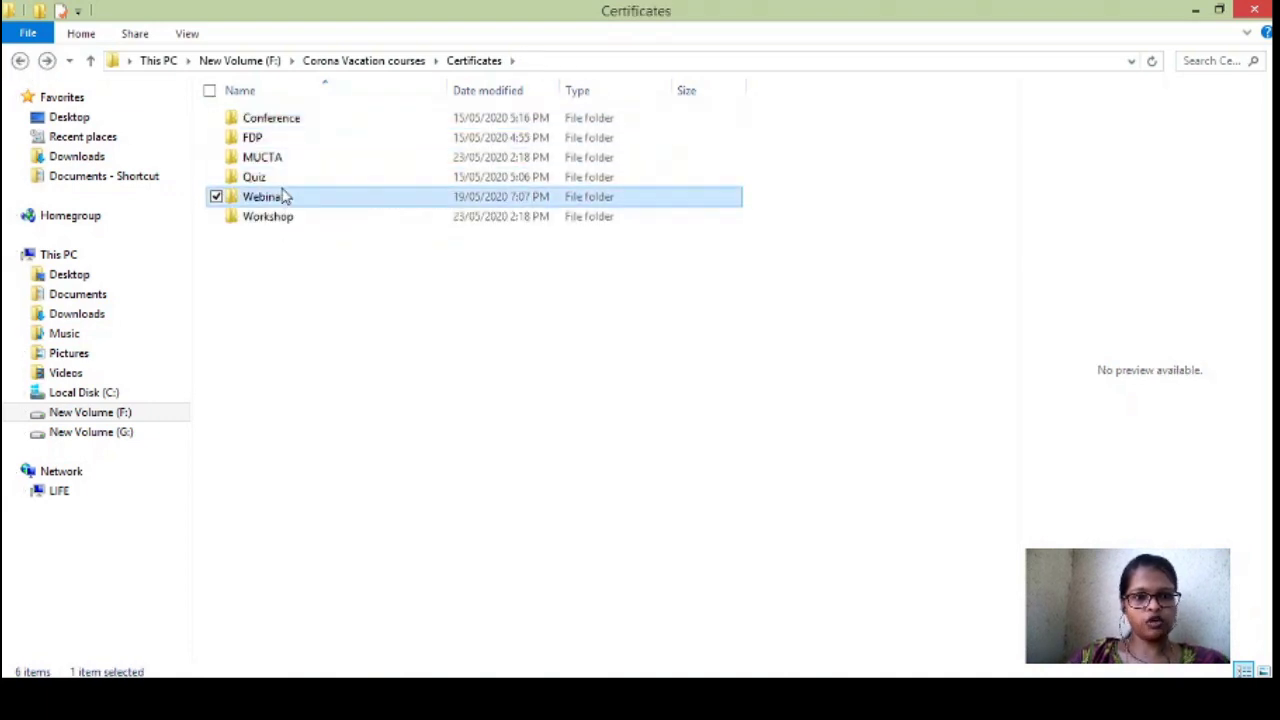
{"action": "left_click", "coordinate": [20, 61]}
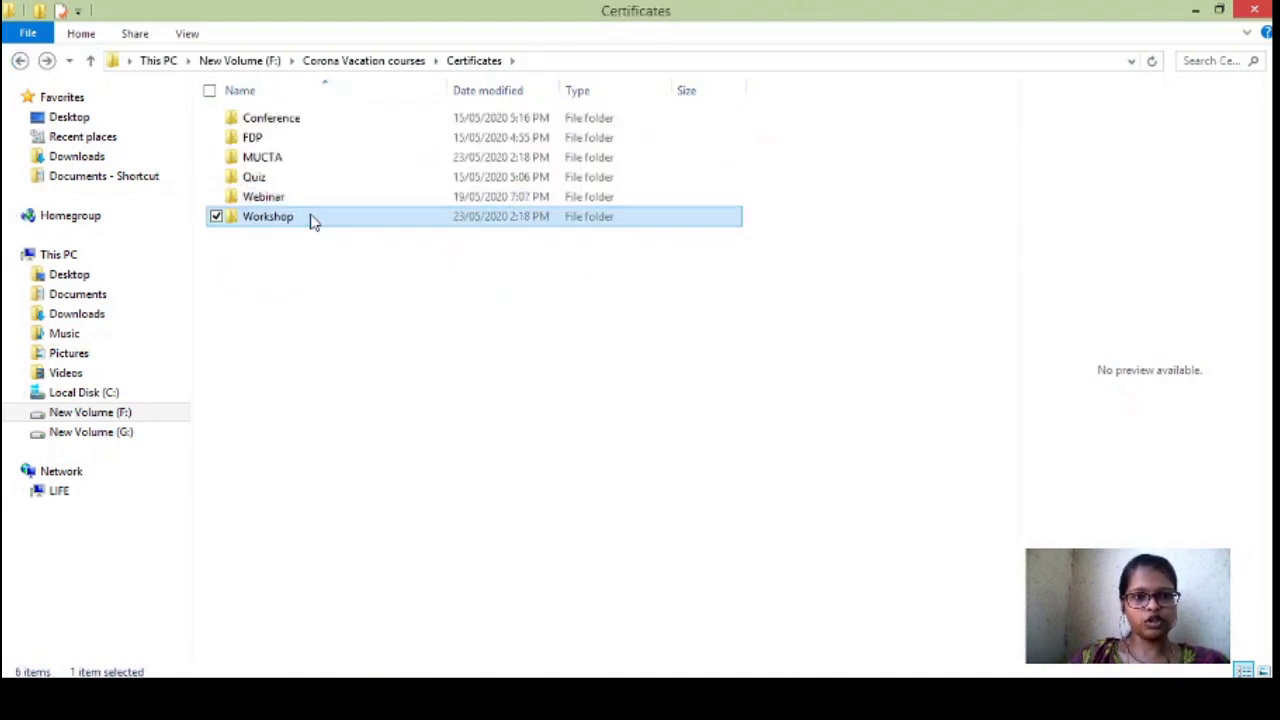
{"action": "double_click", "coordinate": [311, 216]}
{"action": "left_click", "coordinate": [20, 61]}
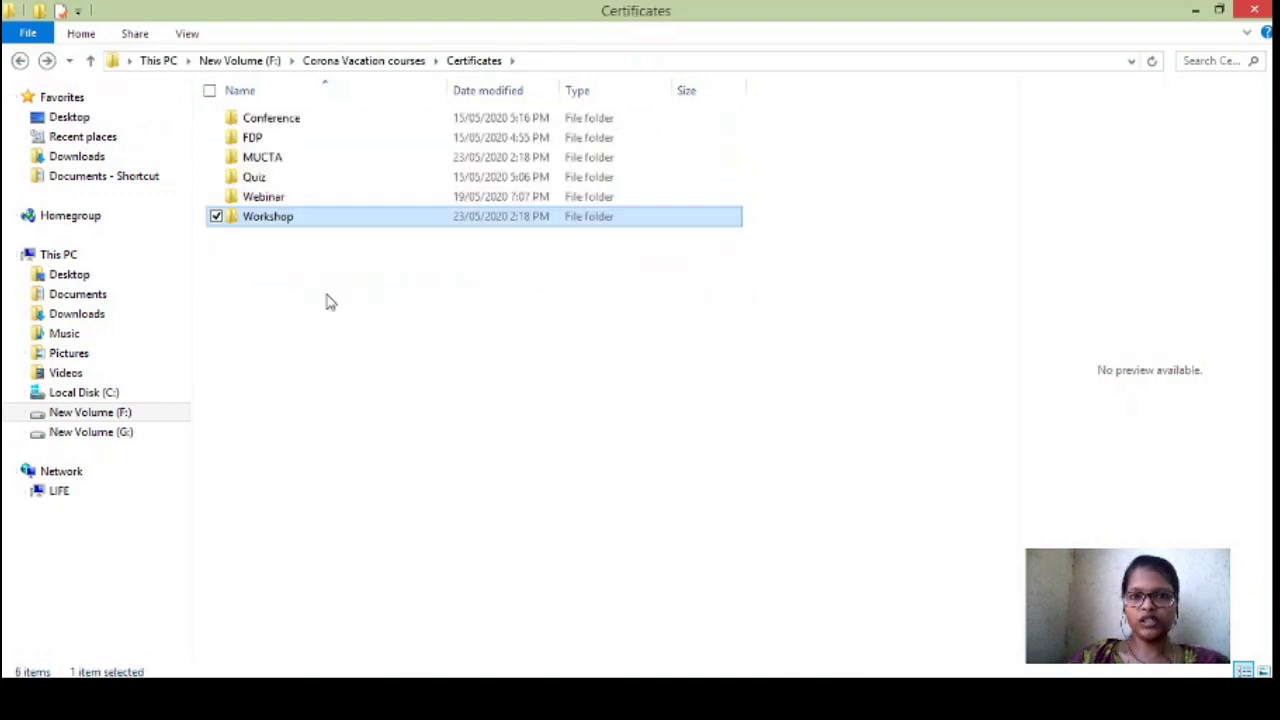
{"action": "left_click", "coordinate": [330, 302]}
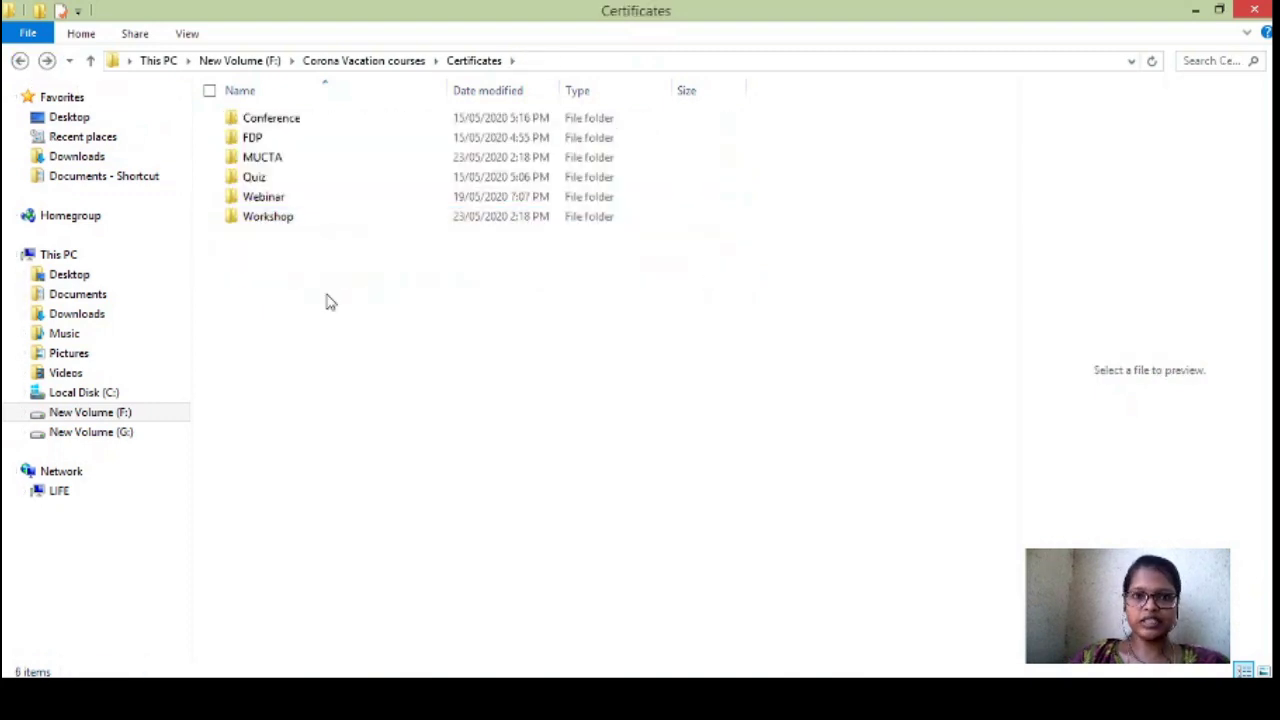
- Switch back to the assignment in Chrome, highlight its Google Drive login instruction, and open Google Drive
{"action": "key", "text": "alt+Tab"}
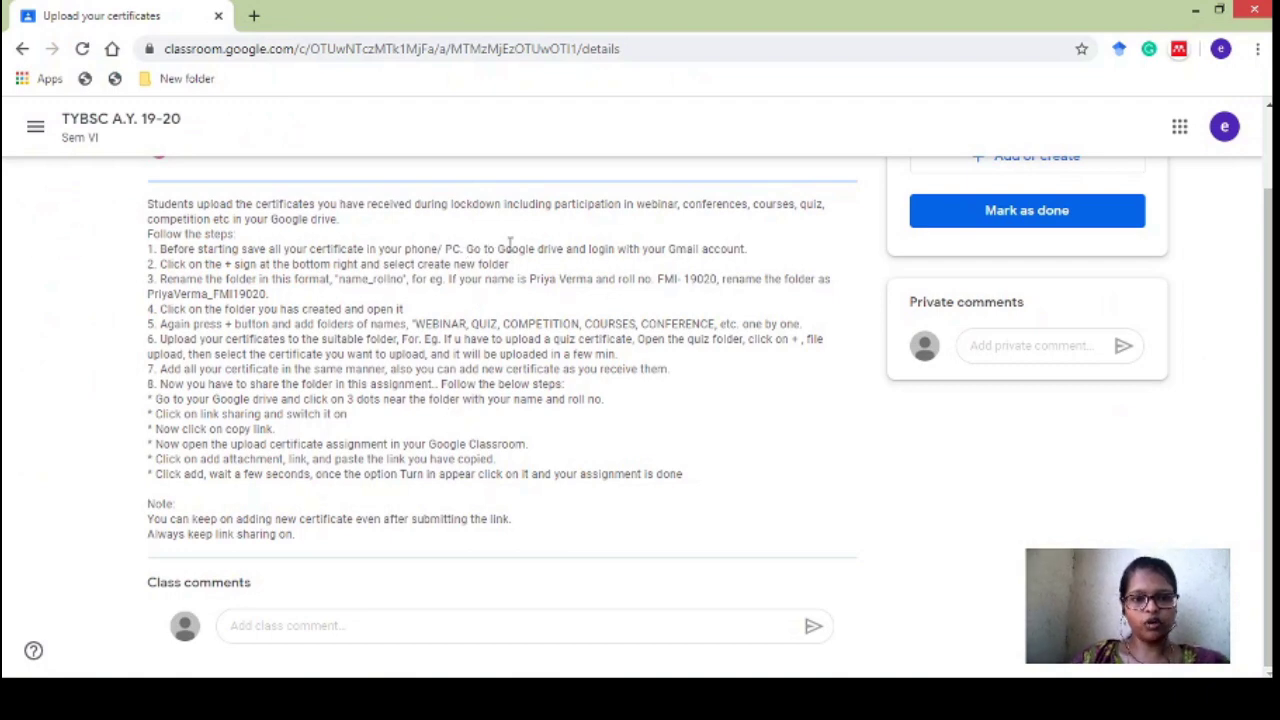
{"action": "left_click_drag", "start_coordinate": [466, 249], "coordinate": [770, 262]}
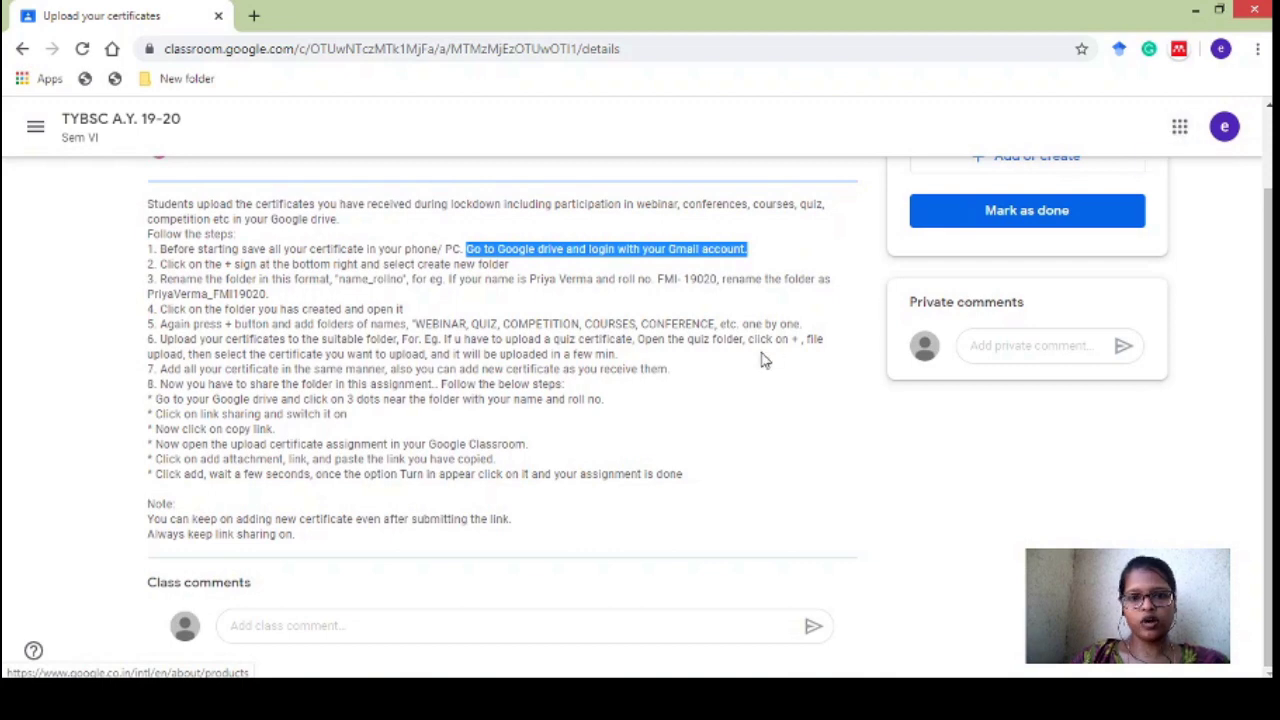
{"action": "left_click", "coordinate": [750, 458]}
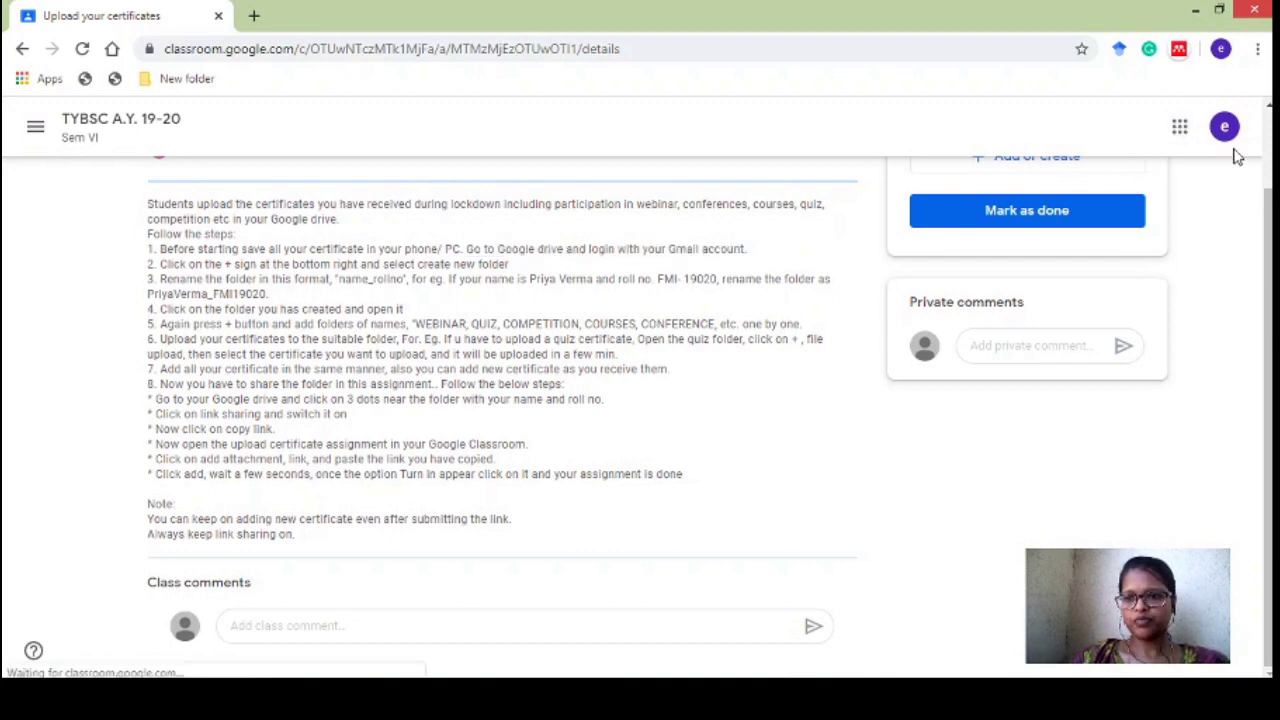
{"action": "left_click", "coordinate": [1181, 135]}
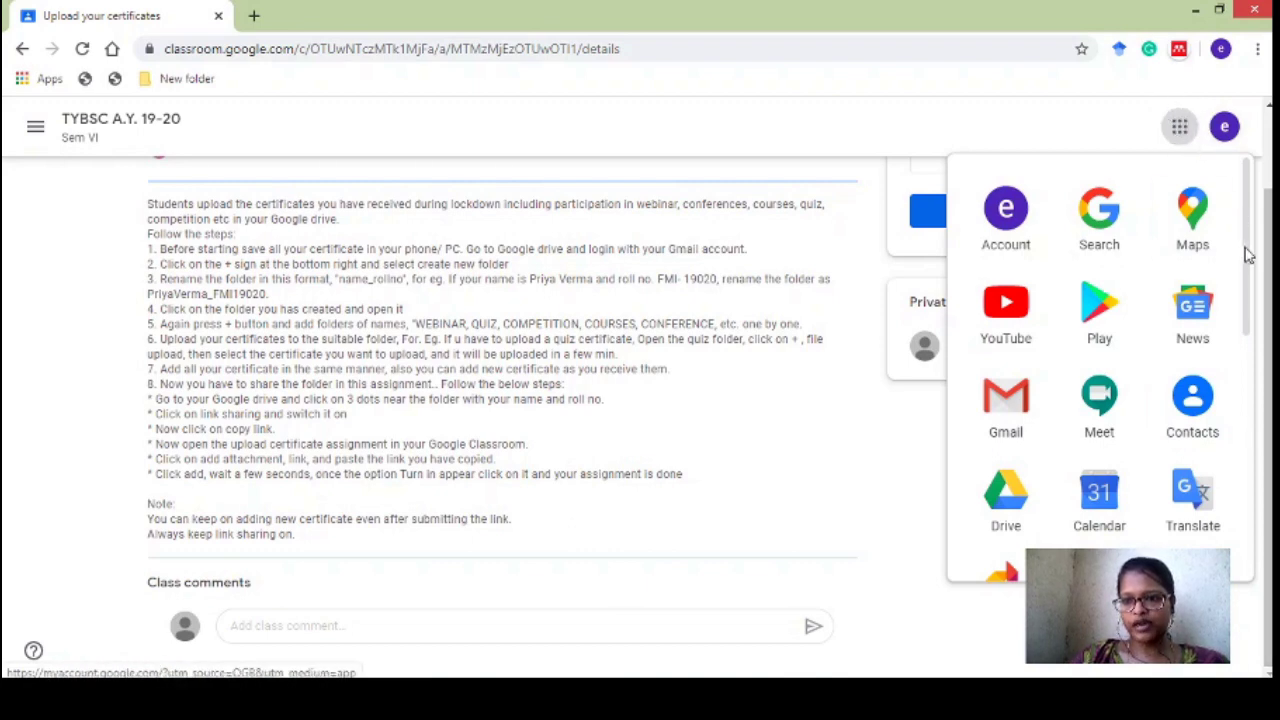
{"action": "left_click_drag", "start_coordinate": [1243, 250], "coordinate": [1248, 318]}
{"action": "left_click", "coordinate": [1010, 346]}
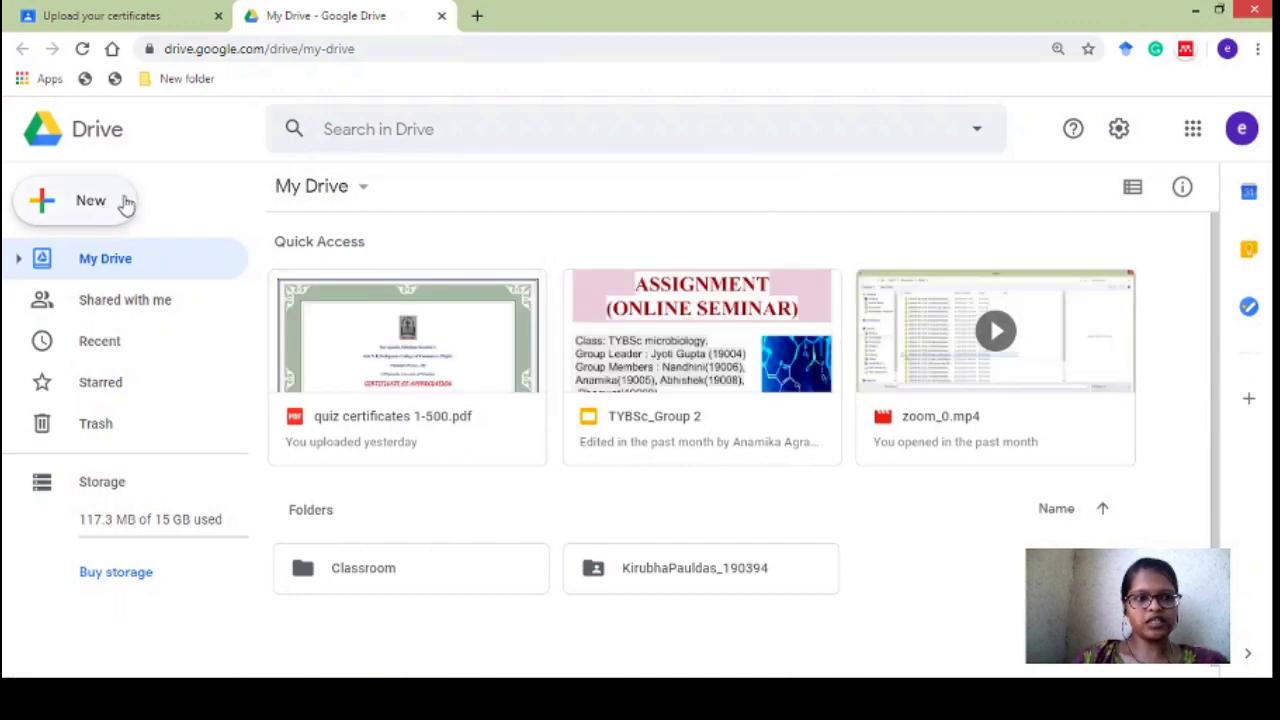
- Highlight the assignment's second instruction about creating a folder, and start a new folder in My Drive
{"action": "left_click", "coordinate": [115, 14]}
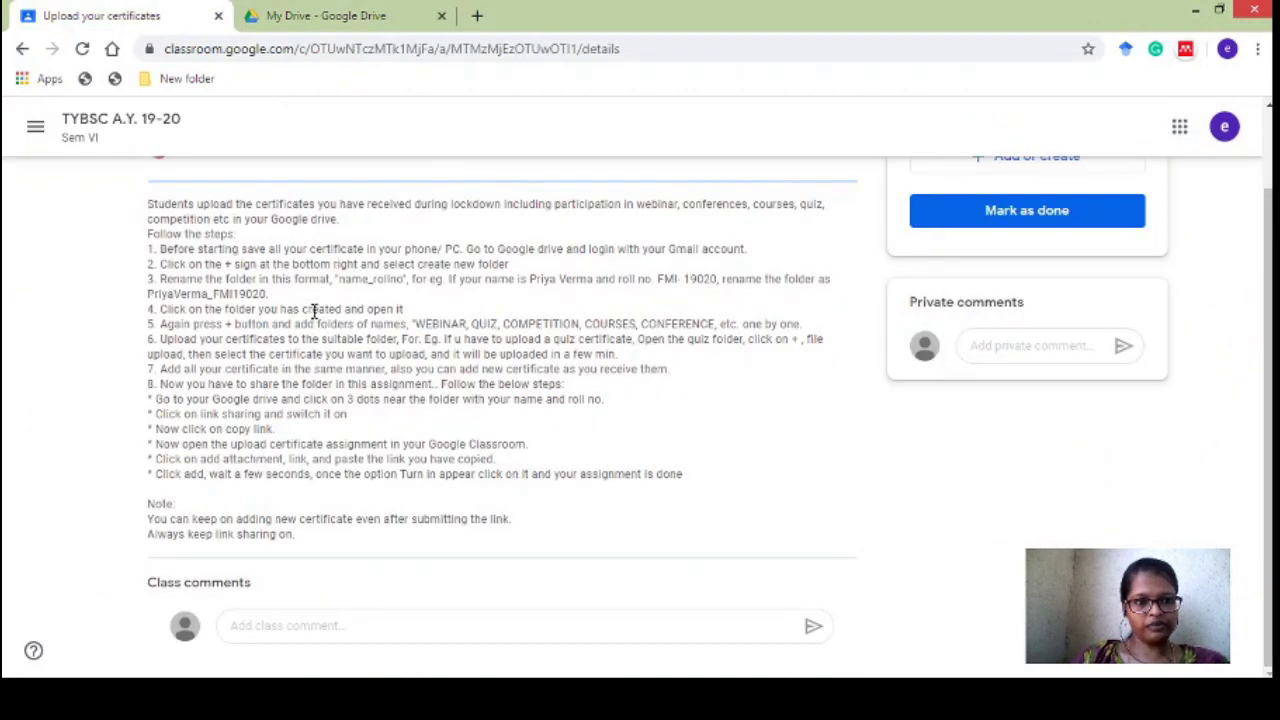
{"action": "left_click_drag", "start_coordinate": [161, 264], "coordinate": [516, 268]}
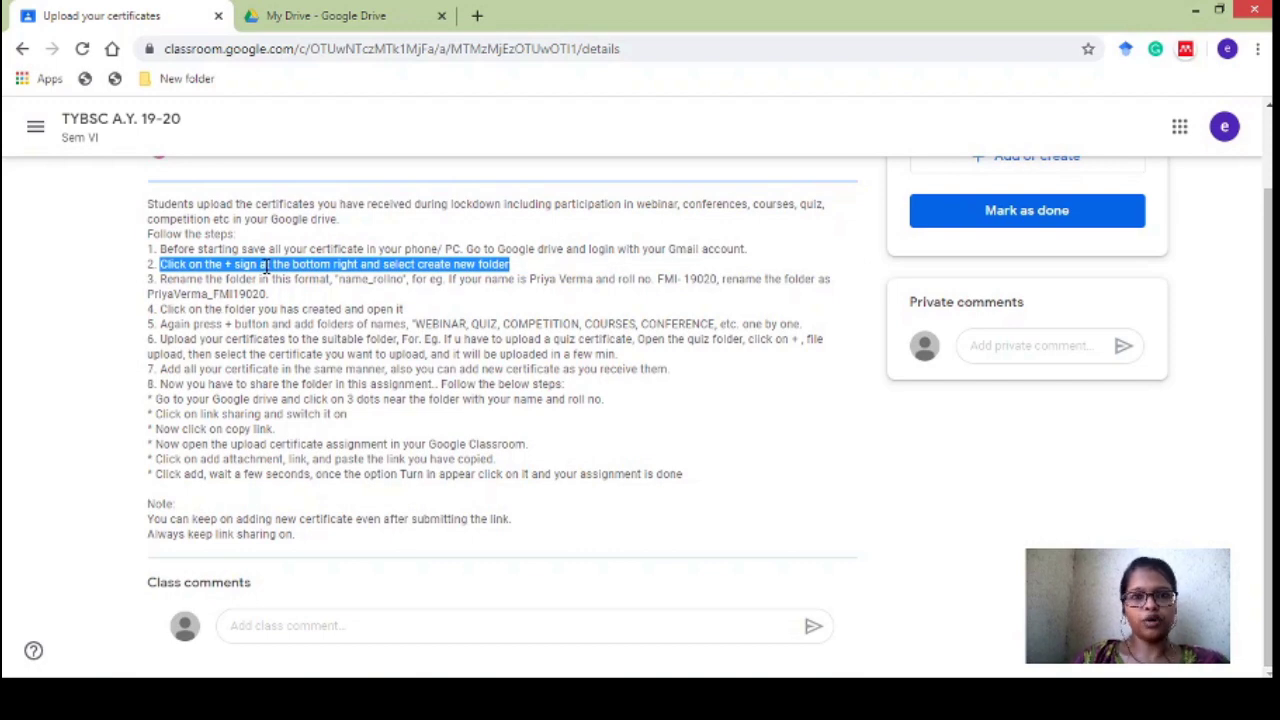
{"action": "left_click", "coordinate": [365, 10]}
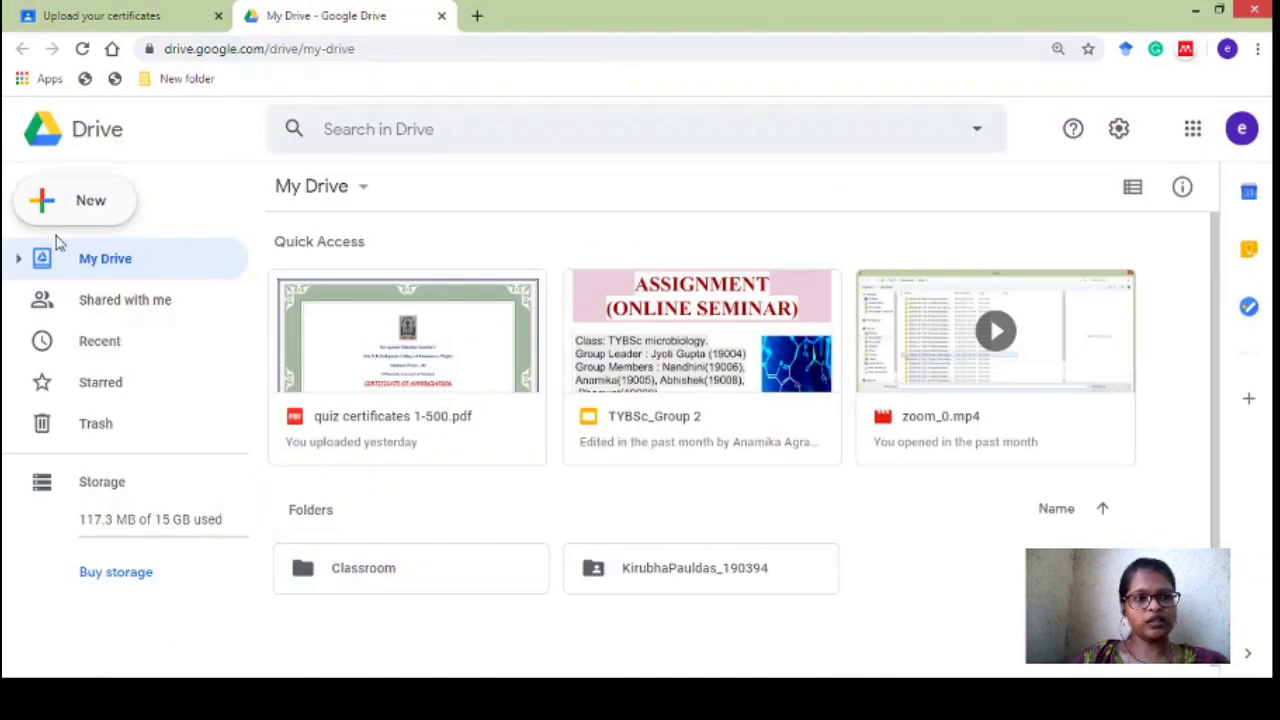
{"action": "left_click", "coordinate": [118, 200]}
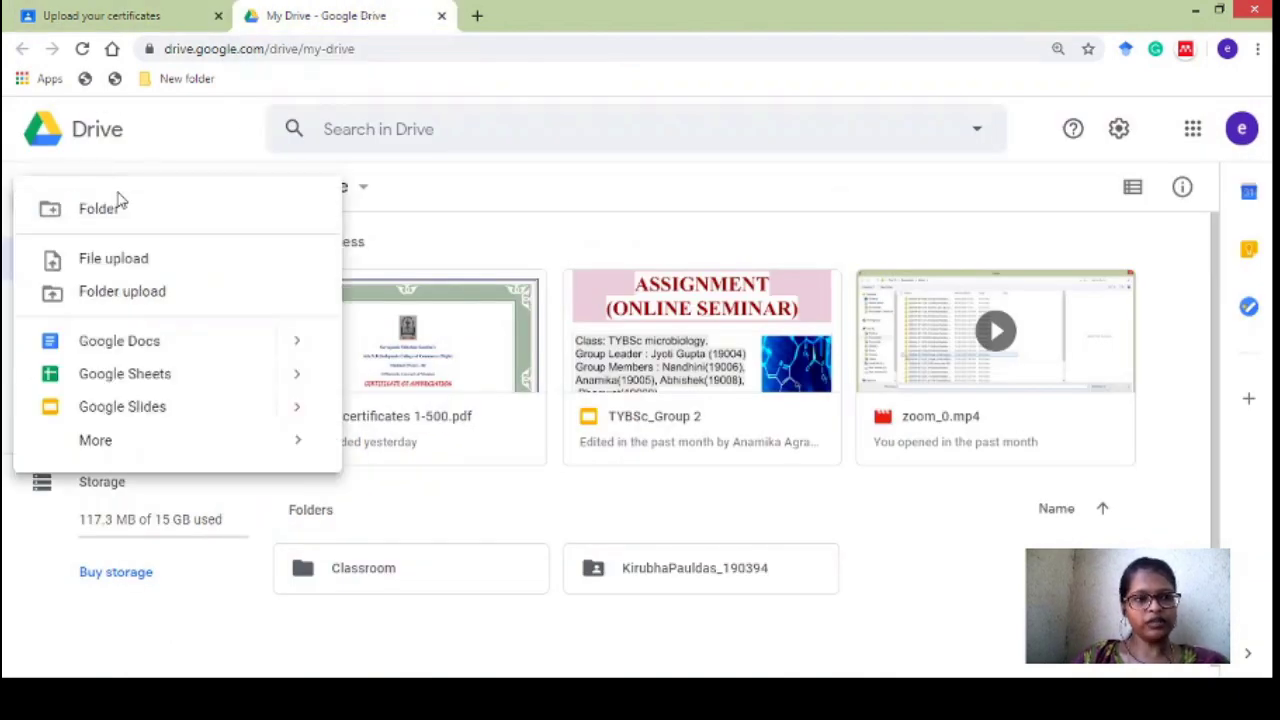
{"action": "left_click", "coordinate": [113, 212]}
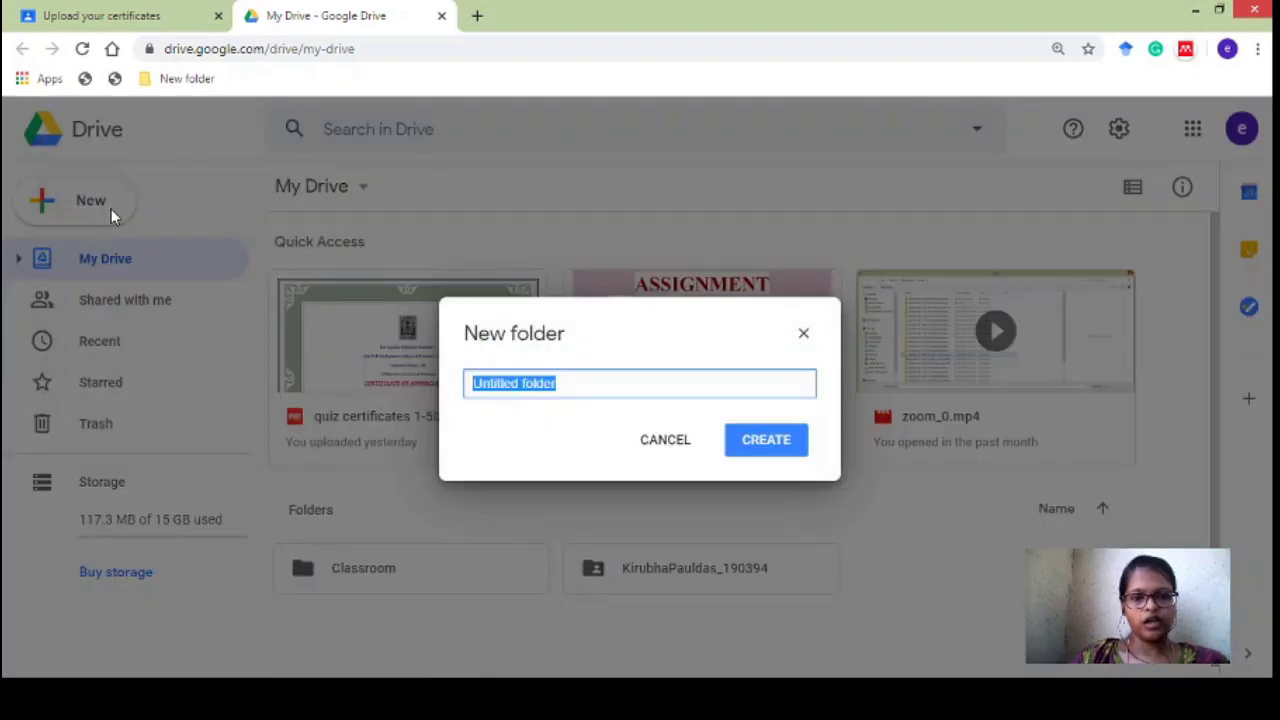
- Review the "name_rollno" folder naming format and its example in the assignment's third instruction
{"action": "left_click", "coordinate": [166, 8]}
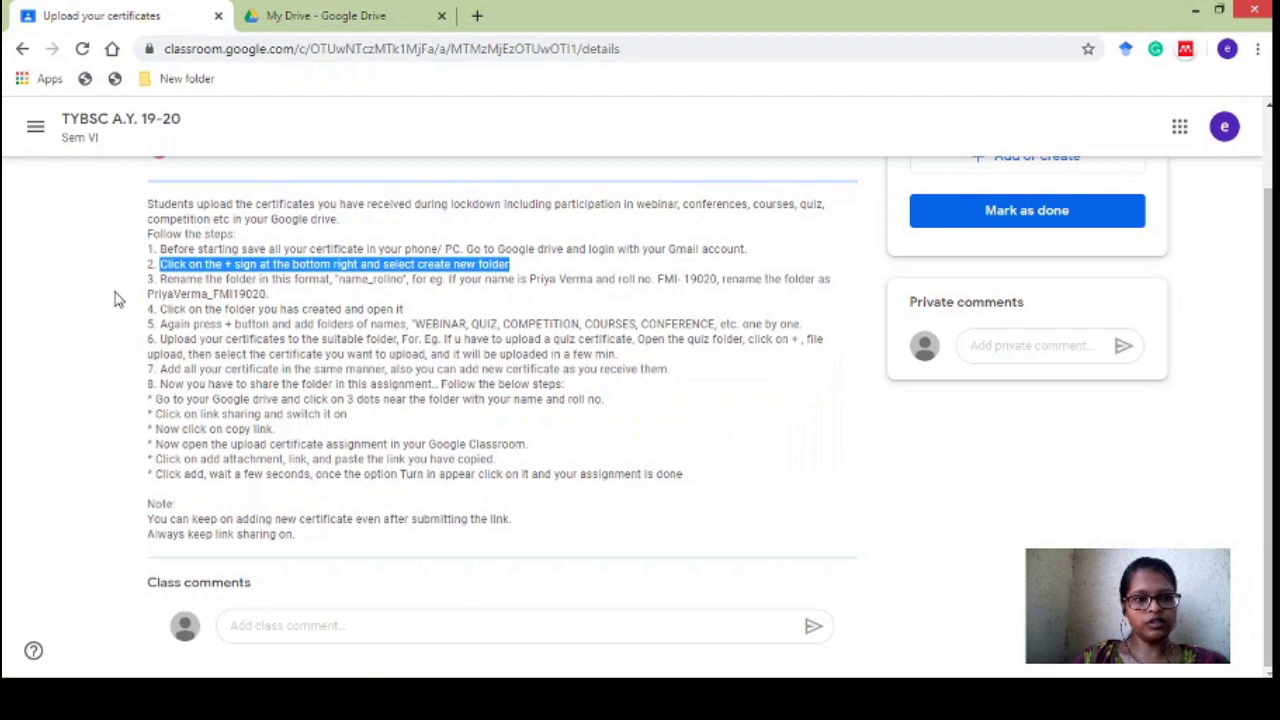
{"action": "left_click_drag", "start_coordinate": [157, 279], "coordinate": [407, 281]}
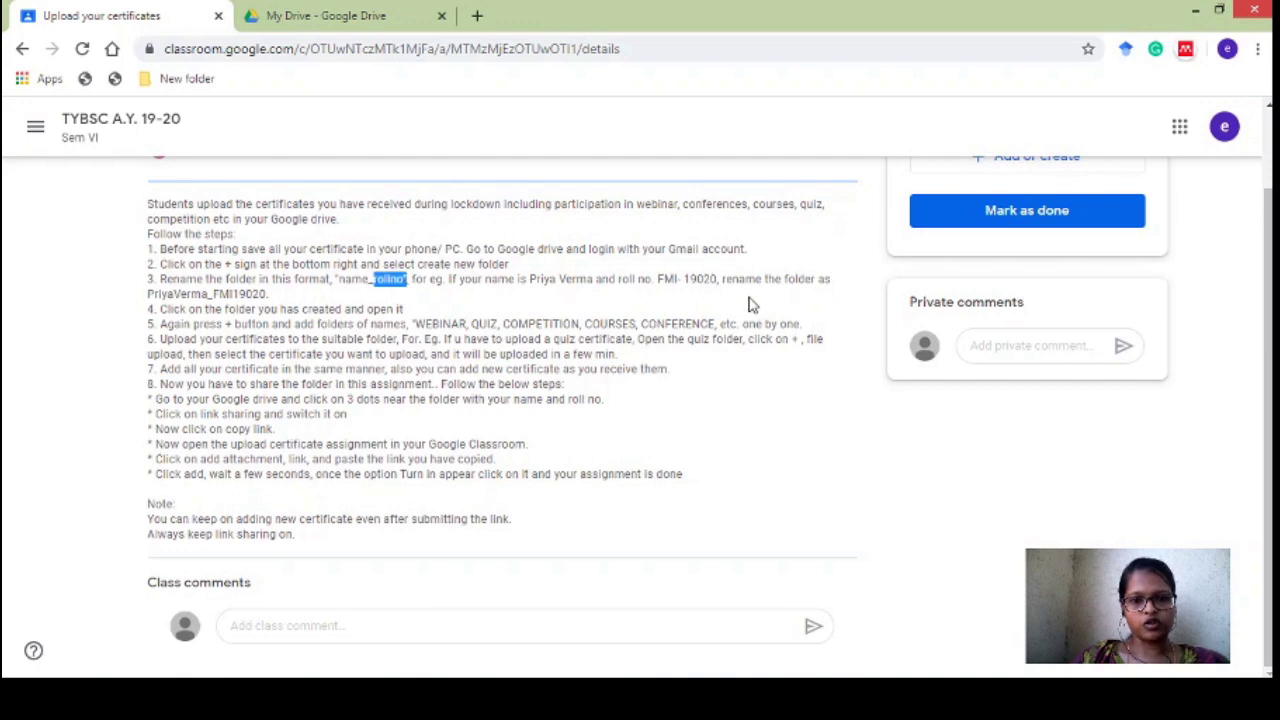
{"action": "left_click_drag", "start_coordinate": [150, 294], "coordinate": [248, 296]}
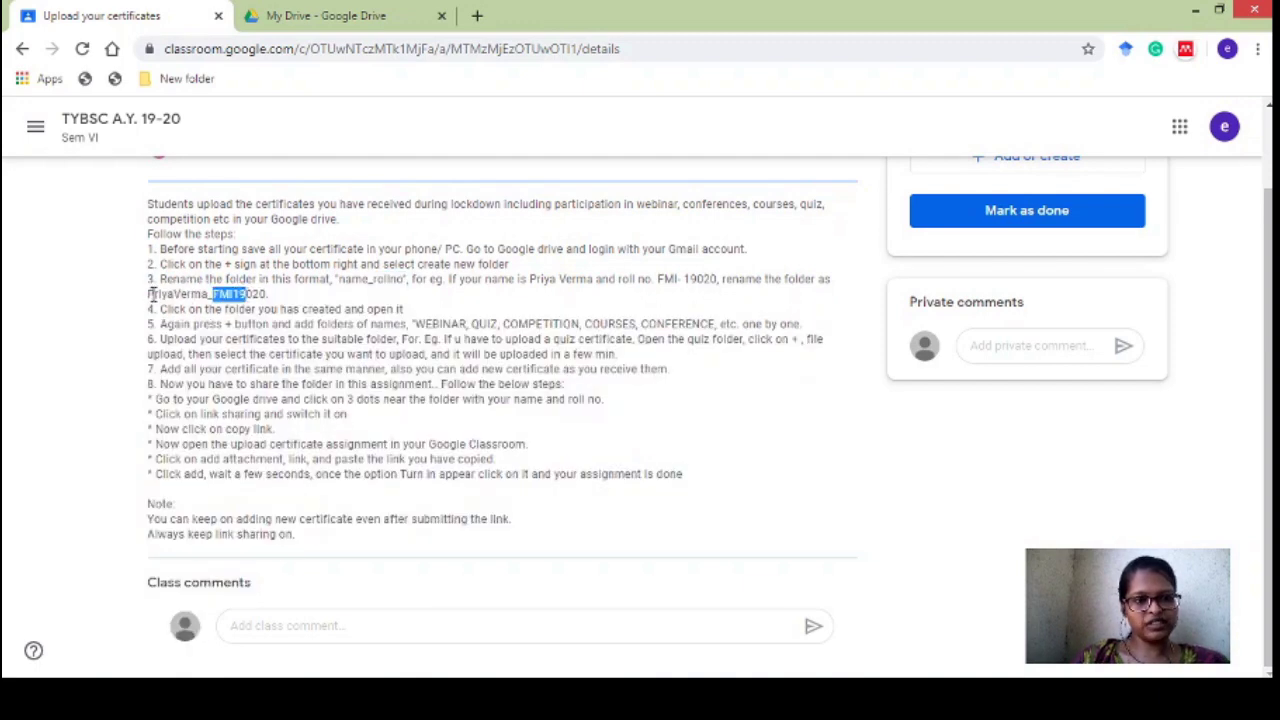
- Copy the example name and roll number from the assignment's third instruction and create the new My Drive folder with that name
{"action": "left_click", "coordinate": [161, 294]}
{"action": "key", "text": "ctrl+shift+End"}
{"action": "left_click", "coordinate": [206, 309]}
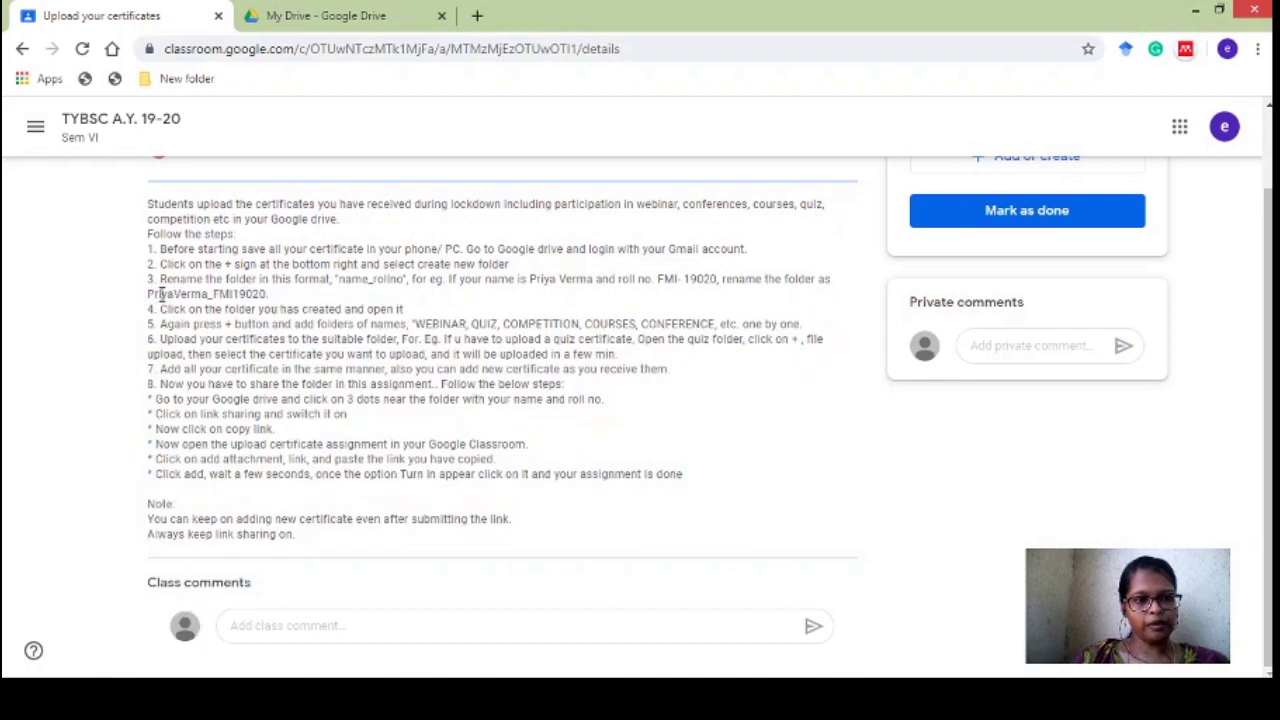
{"action": "left_click_drag", "start_coordinate": [149, 294], "coordinate": [270, 296]}
{"action": "key", "text": "ctrl+c"}
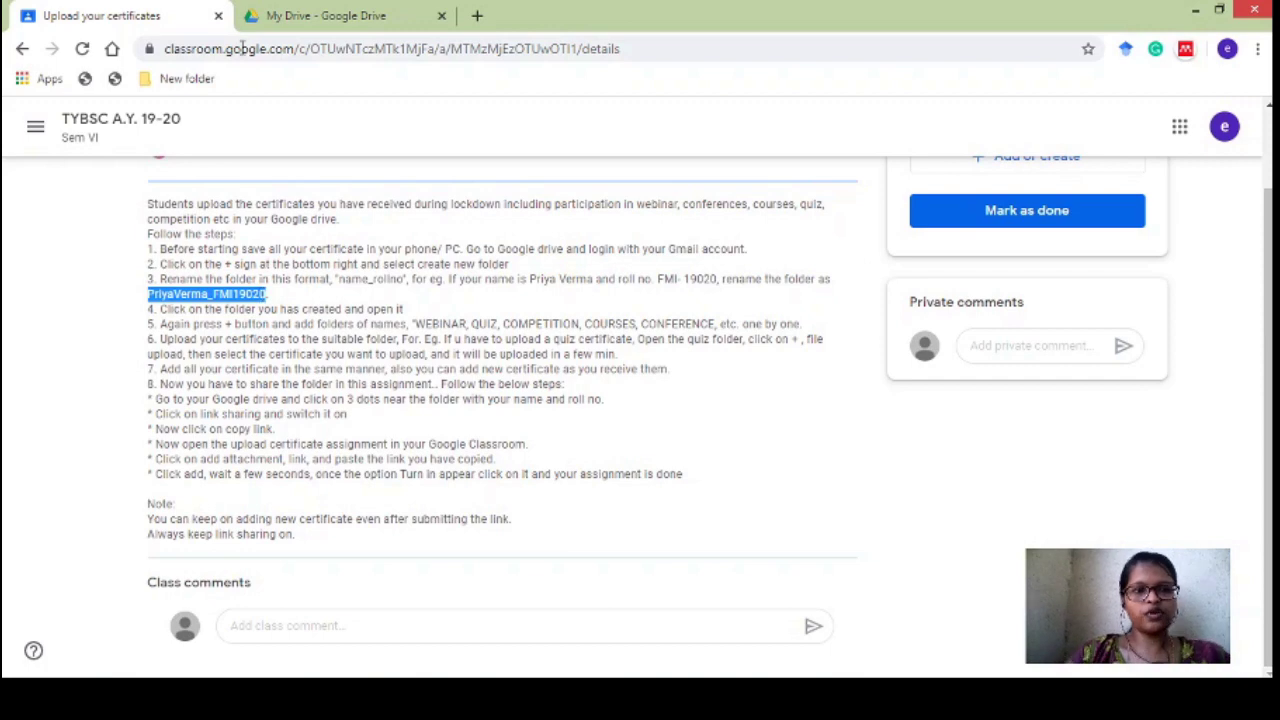
{"action": "left_click", "coordinate": [325, 15]}
{"action": "key", "text": "ctrl+v"}
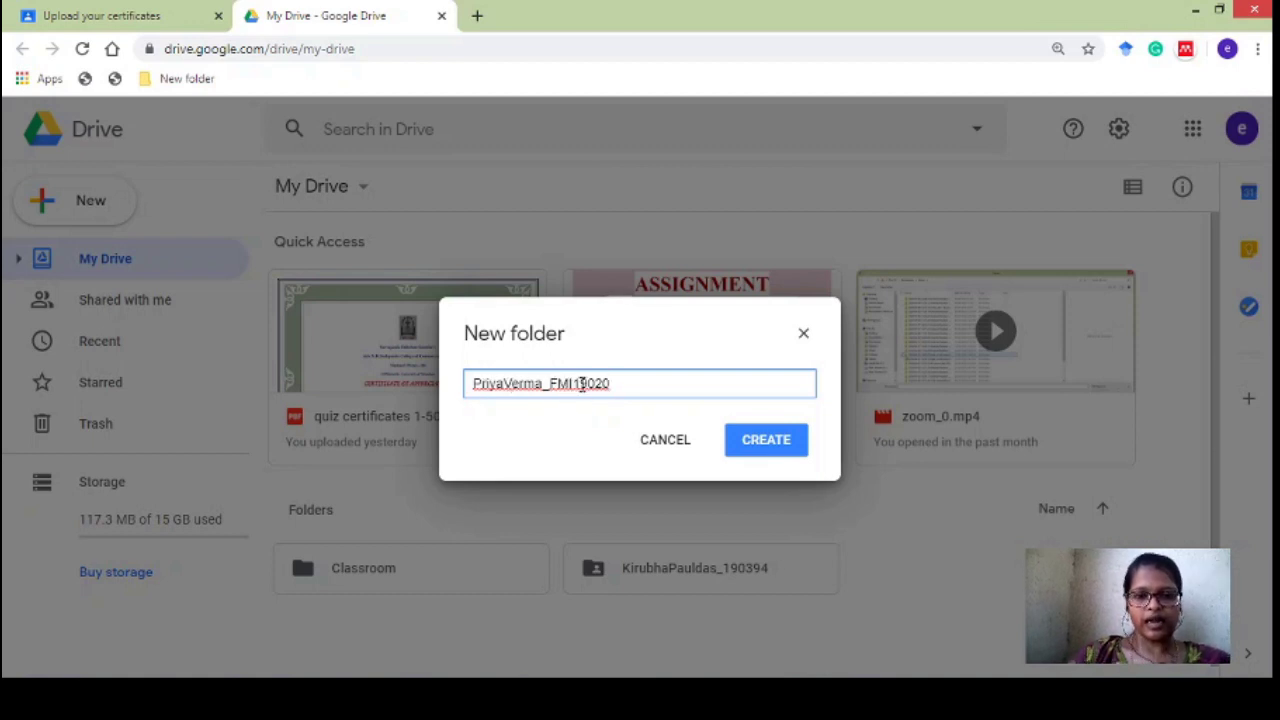
{"action": "left_click", "coordinate": [774, 451]}
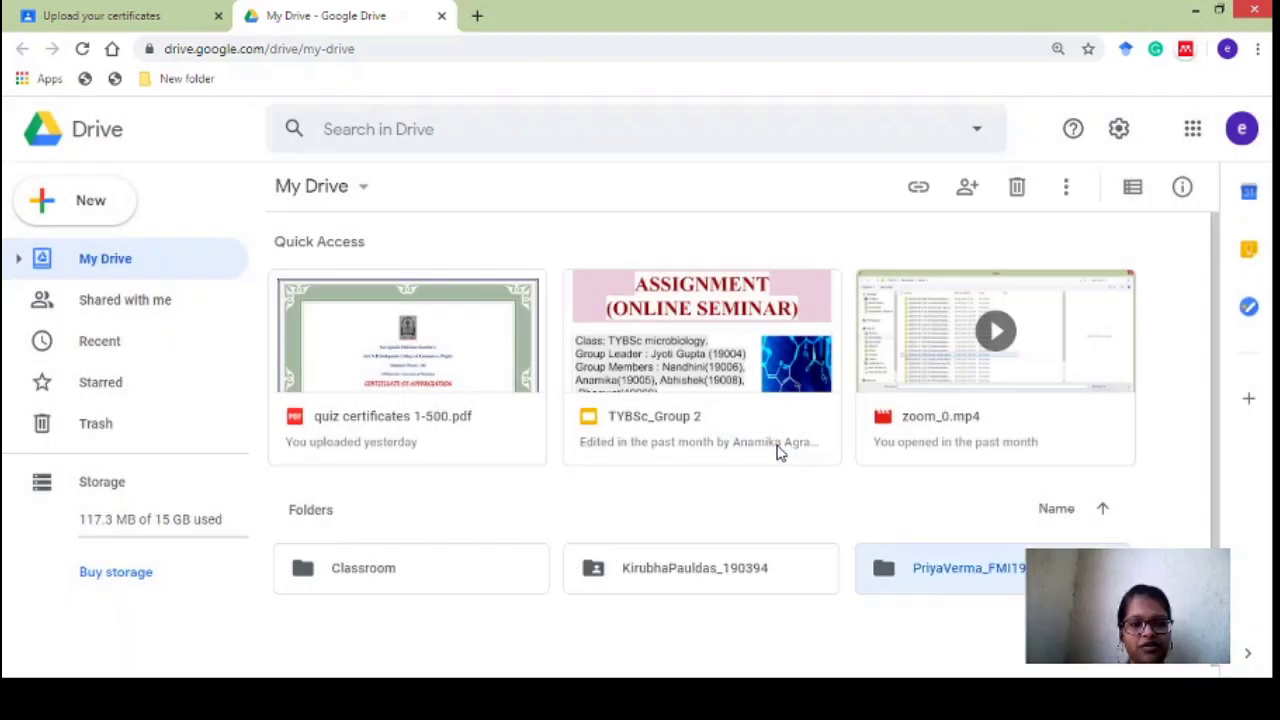
- Open the newly created folder in My Drive, and highlight the assignment's fifth instruction about adding category folders
{"action": "scroll", "coordinate": [1220, 432], "scroll_direction": "down", "scroll_amount": 1}
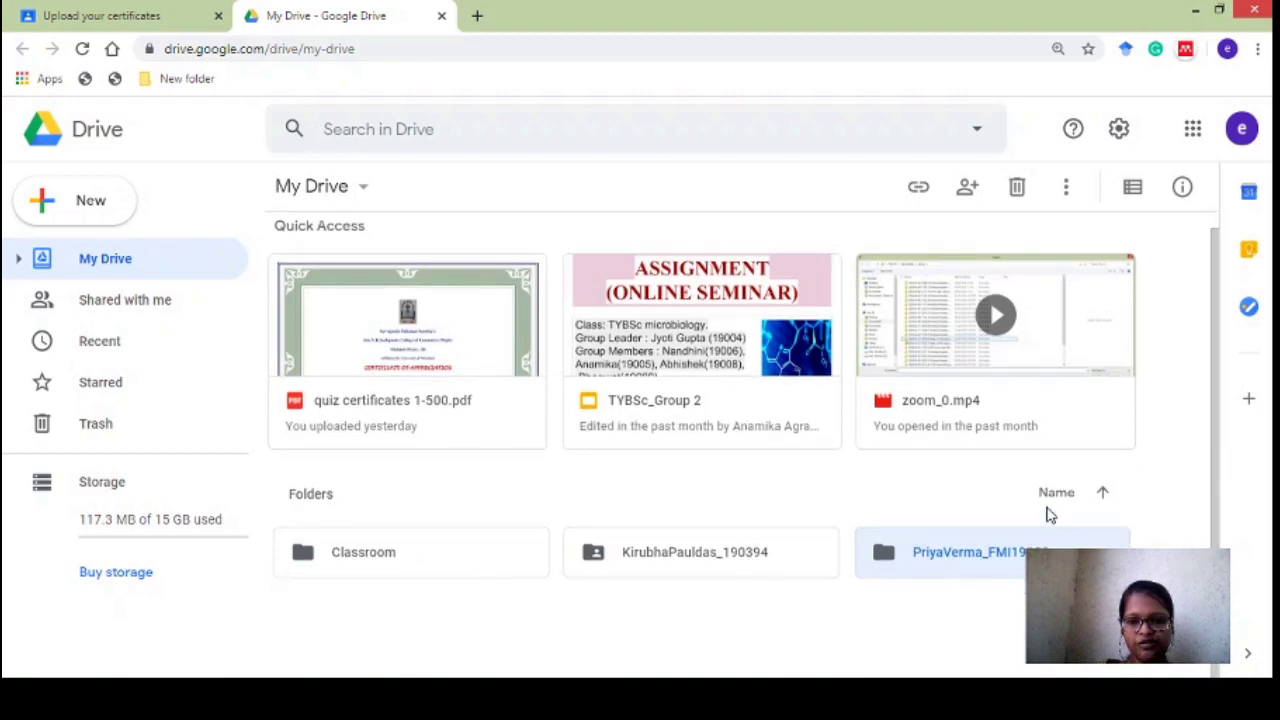
{"action": "double_click", "coordinate": [975, 557]}
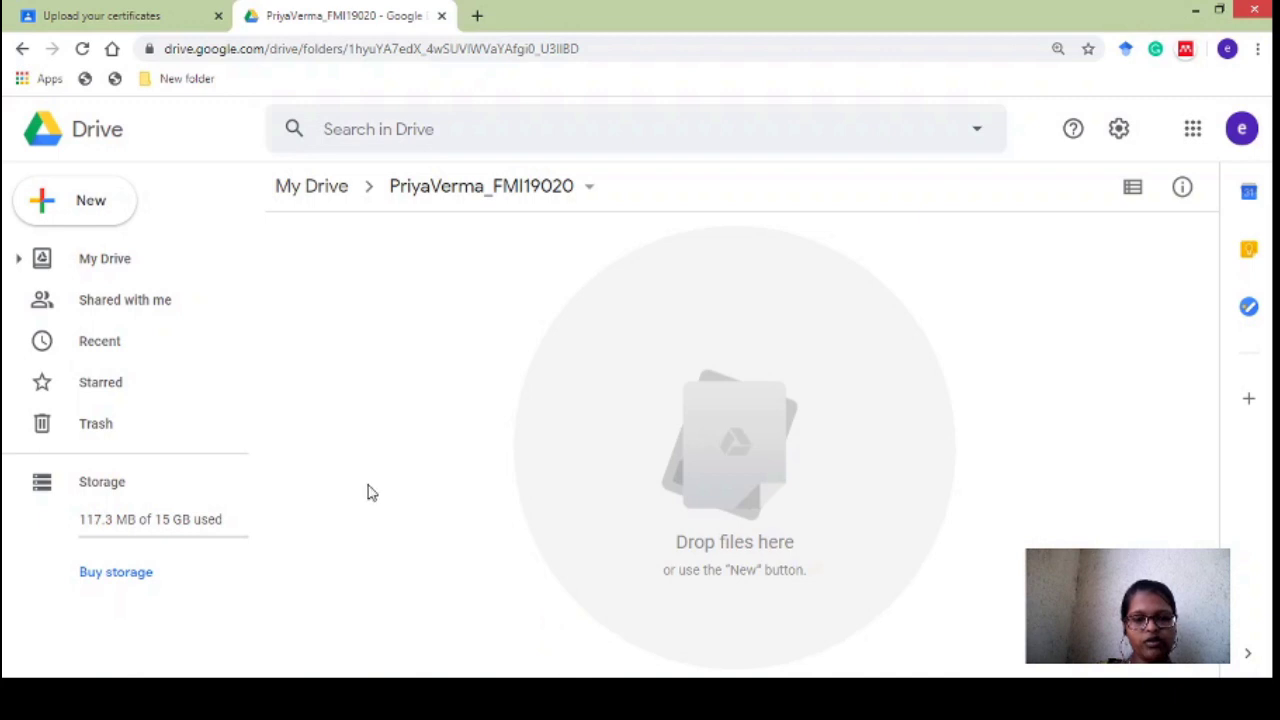
{"action": "left_click", "coordinate": [166, 12]}
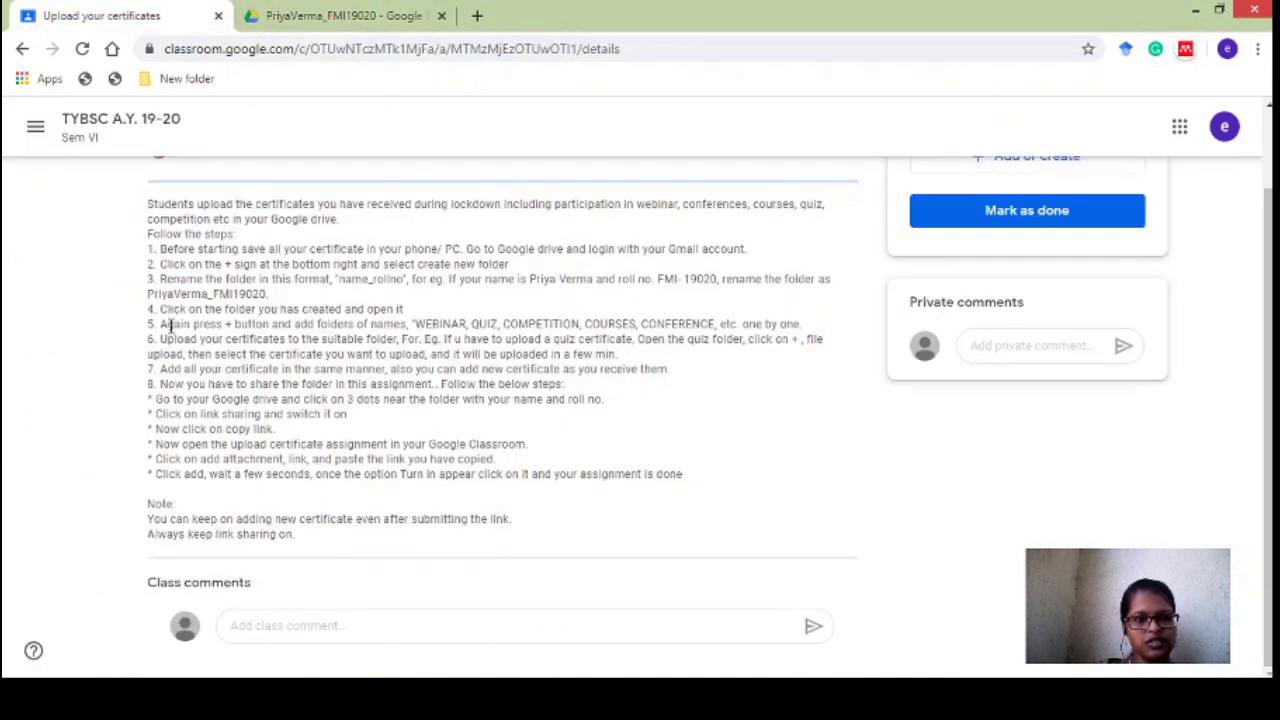
{"action": "left_click_drag", "start_coordinate": [170, 326], "coordinate": [800, 326]}
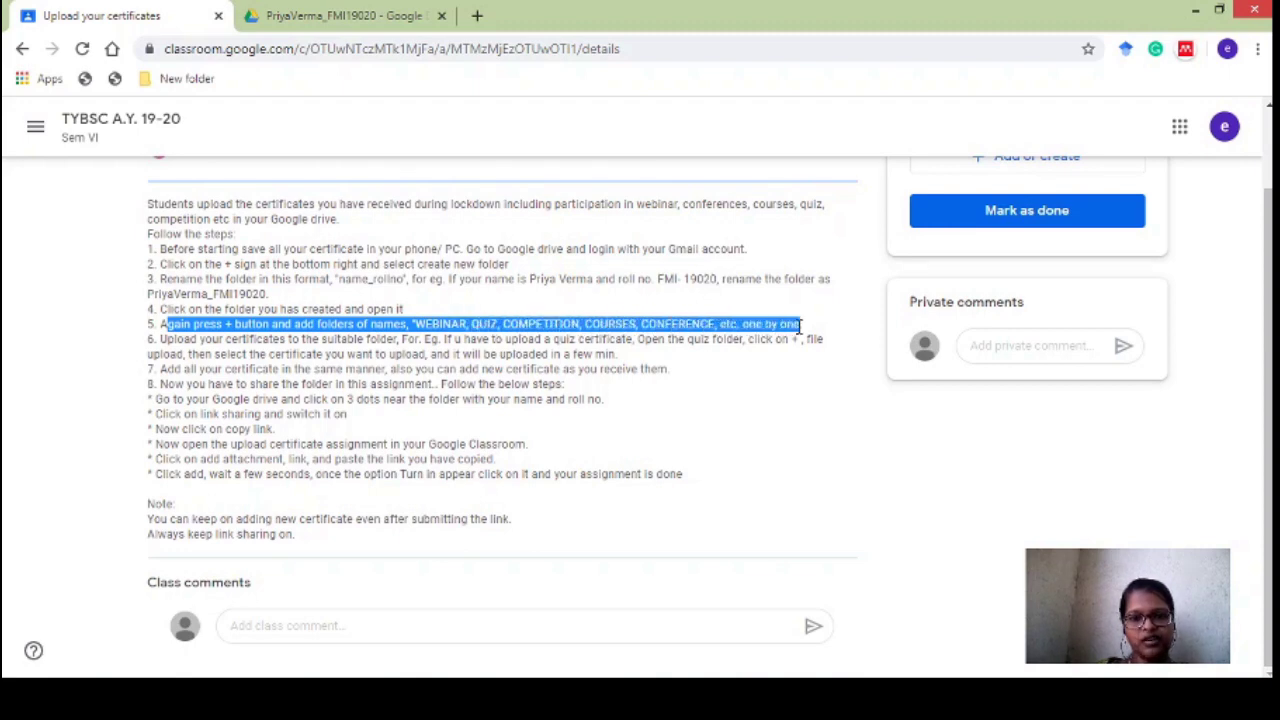
{"action": "left_click", "coordinate": [697, 320]}
- Return to the student's empty Google Drive folder and create a subfolder named "Quiz" in it
{"action": "left_click", "coordinate": [340, 15]}
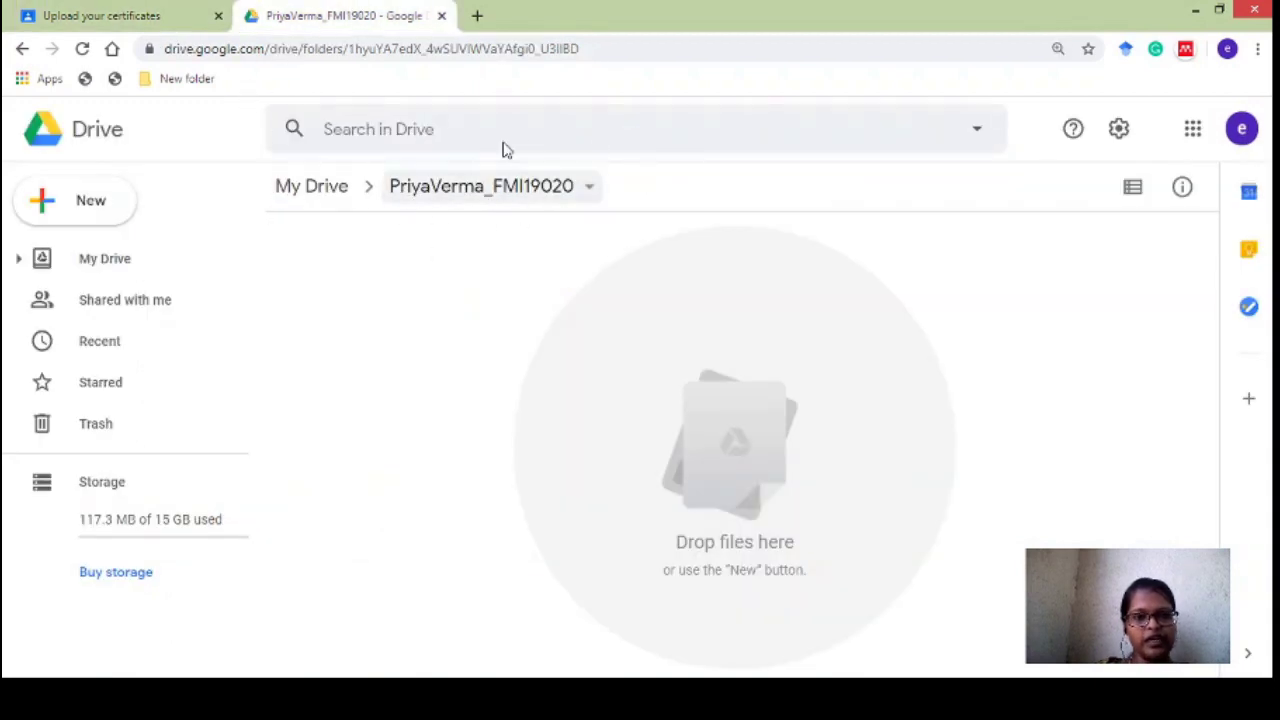
{"action": "left_click", "coordinate": [96, 202]}
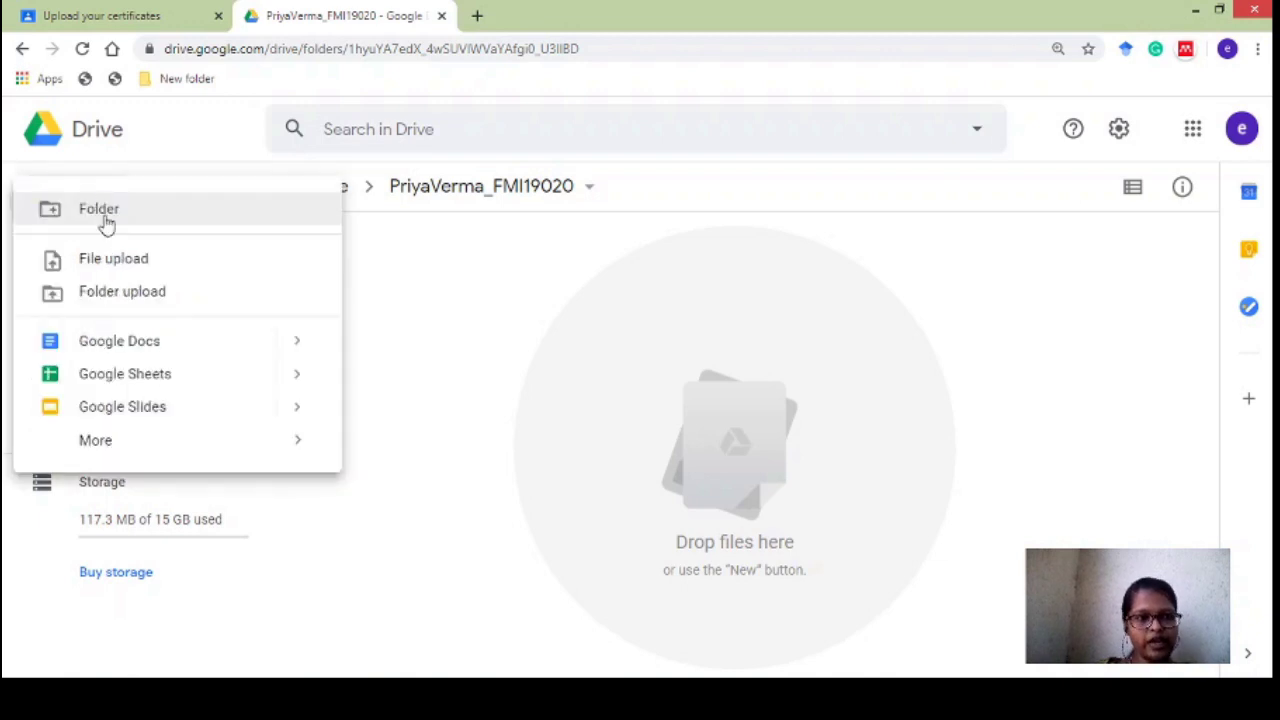
{"action": "left_click", "coordinate": [100, 209]}
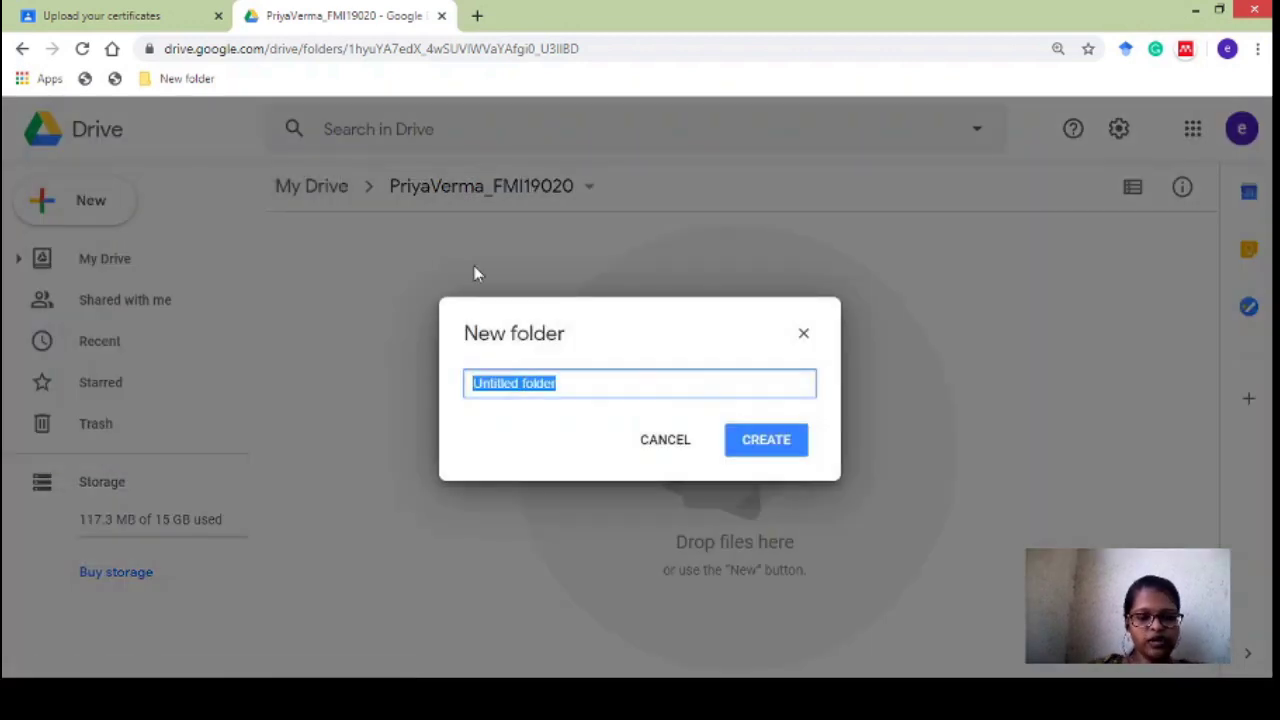
{"action": "type", "text": "C"}
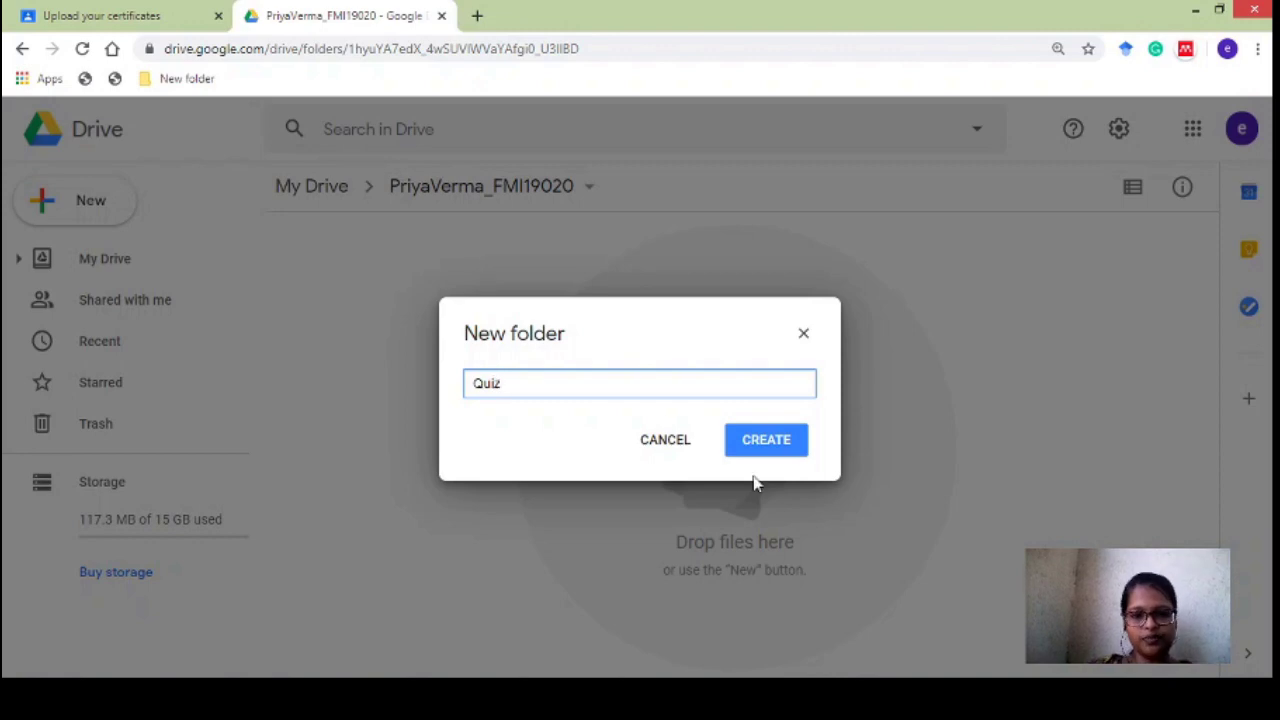
{"action": "left_click", "coordinate": [780, 438]}
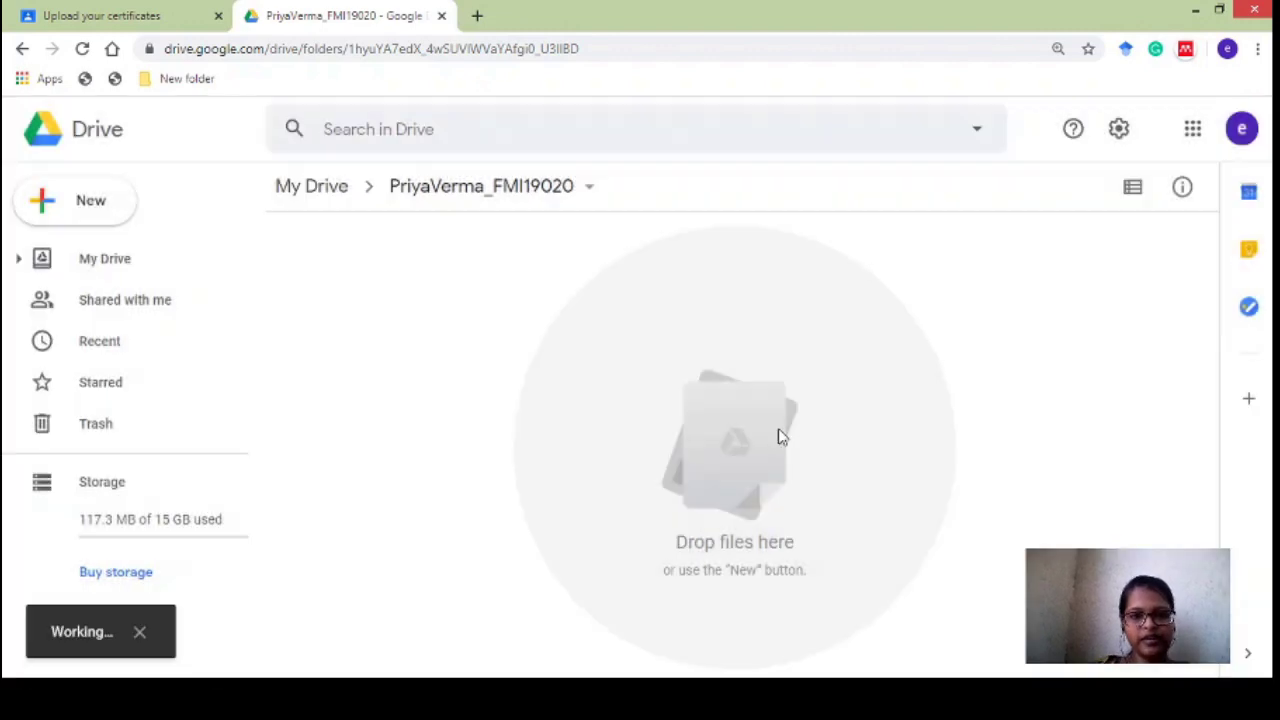
- Create a second subfolder named "Webinar" in the student's folder, alongside Quiz
{"action": "left_click", "coordinate": [117, 200]}
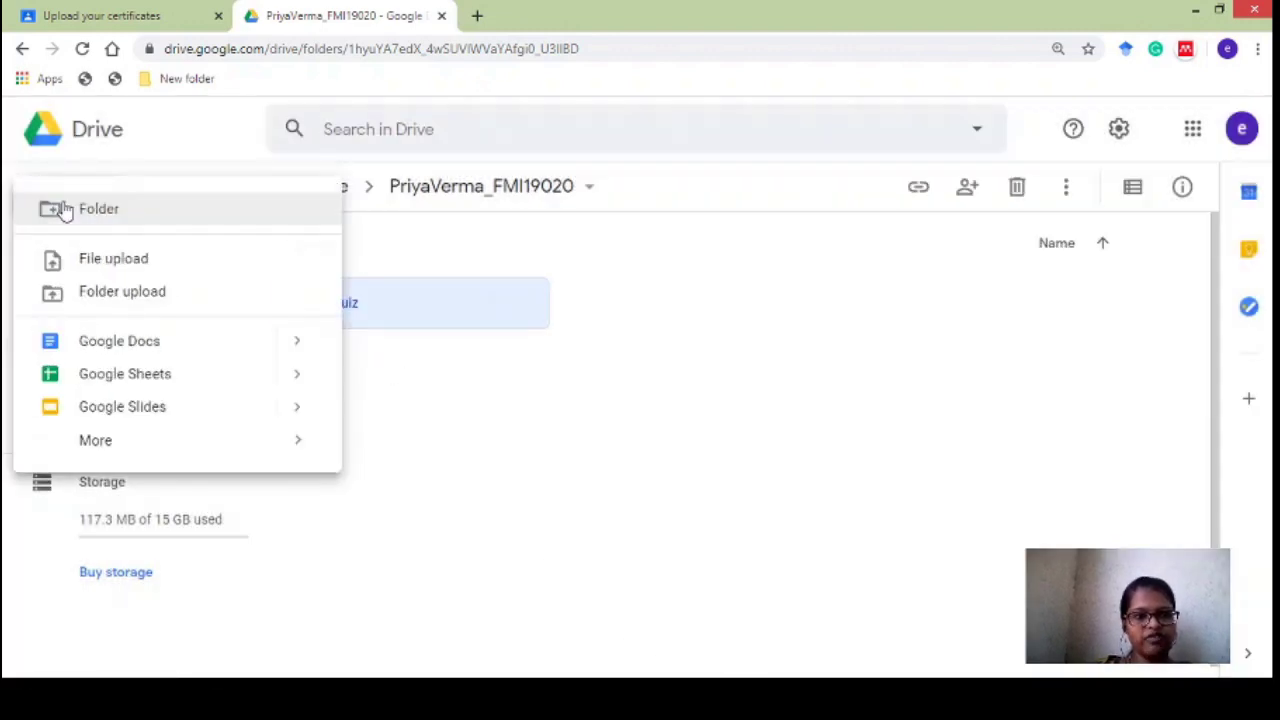
{"action": "left_click", "coordinate": [85, 222]}
{"action": "type", "text": "W"}
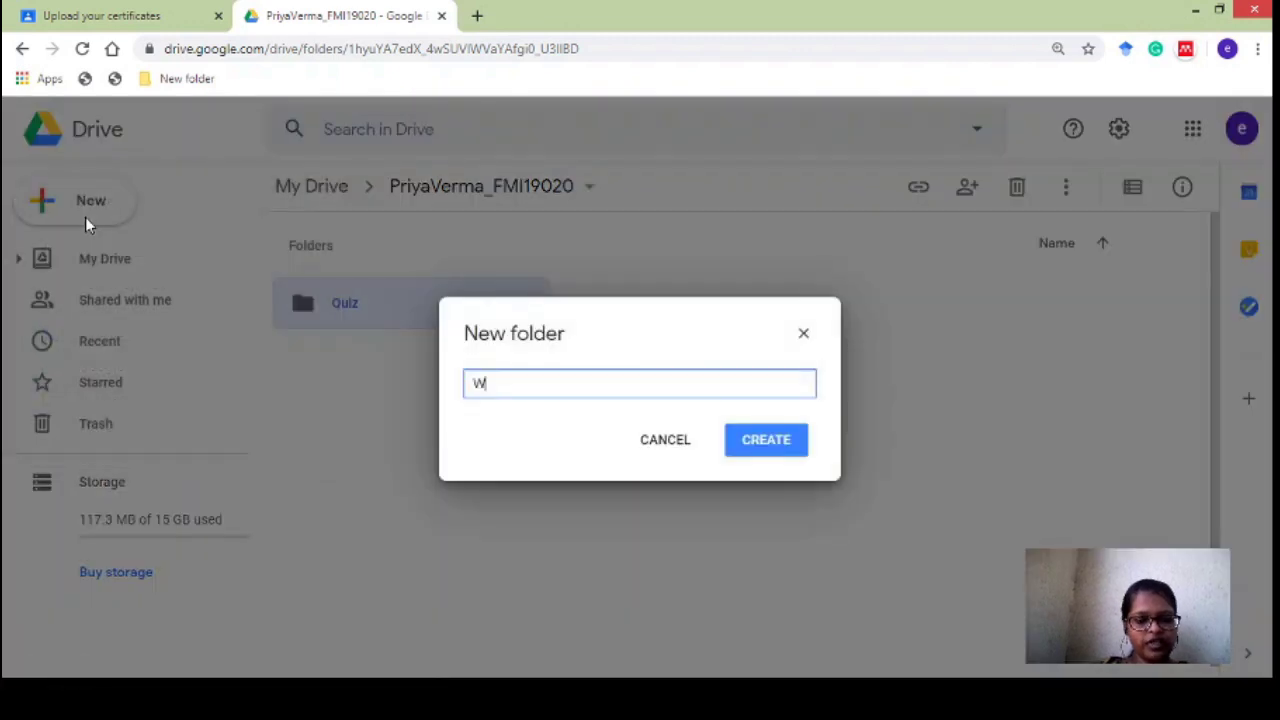
{"action": "type", "text": "ebinar"}
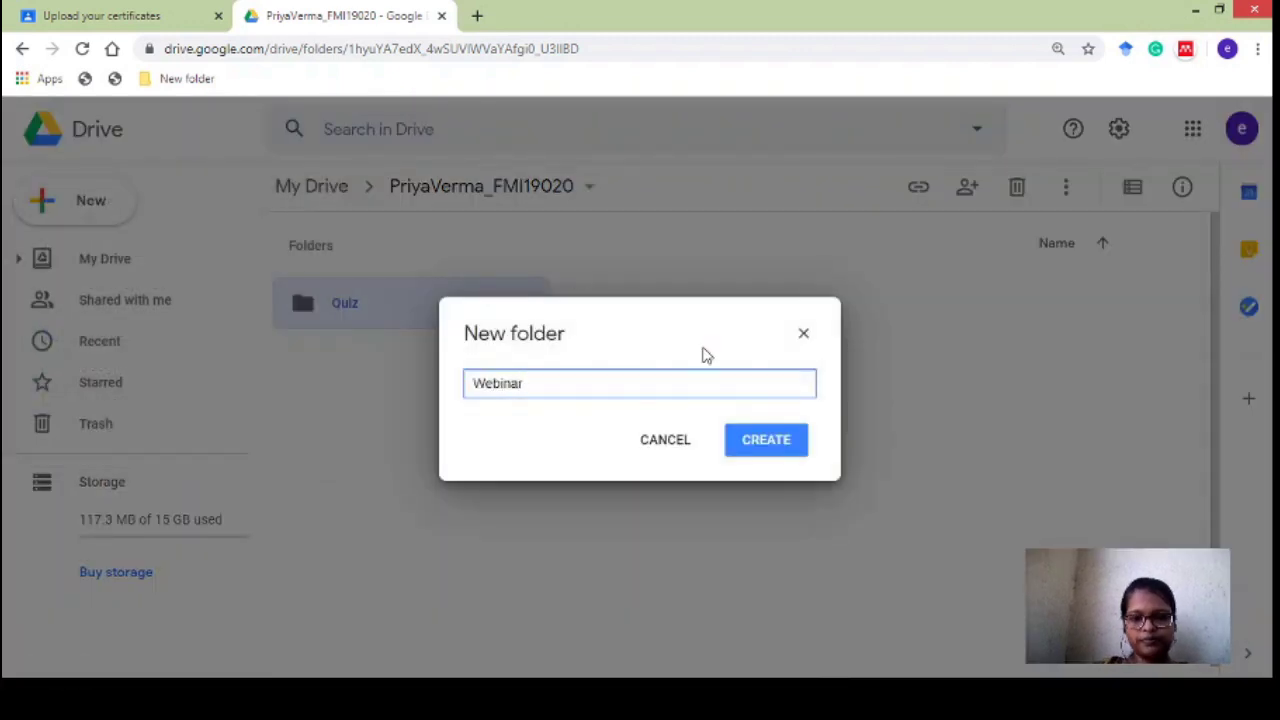
{"action": "left_click", "coordinate": [743, 449]}
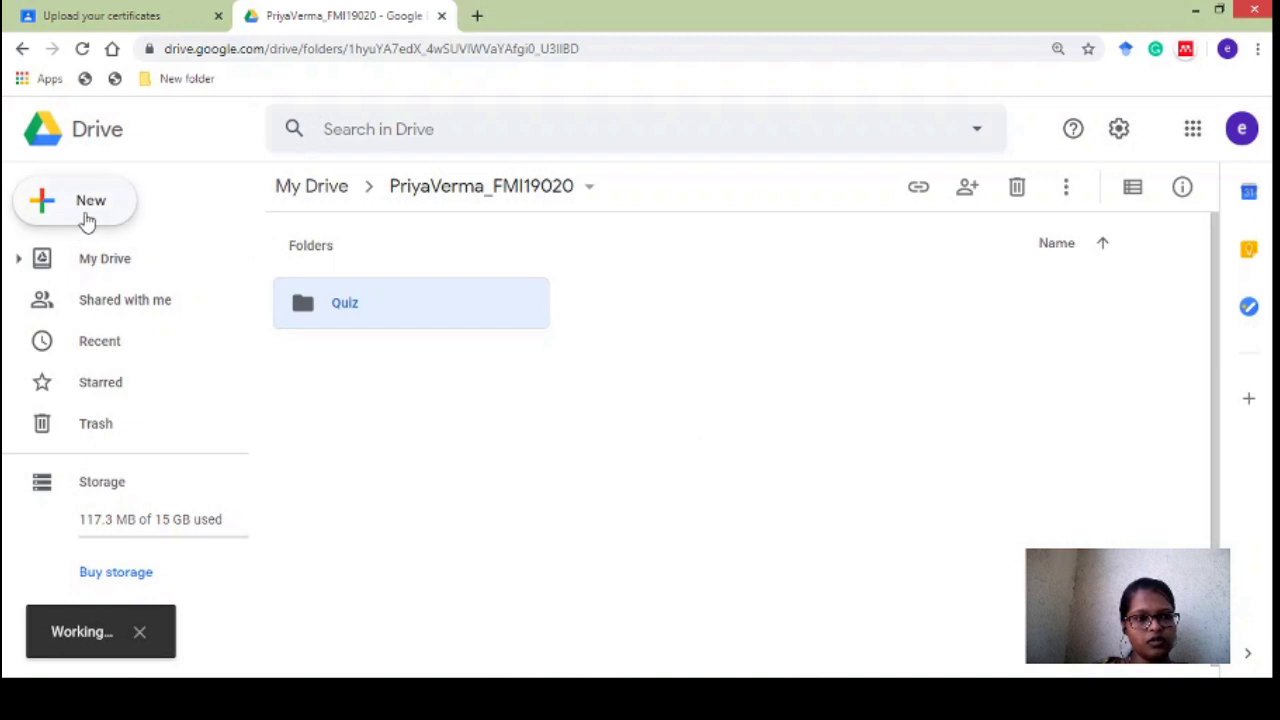
- Create a third subfolder named "Workshop" in the student's folder
{"action": "left_click", "coordinate": [88, 218]}
{"action": "left_click", "coordinate": [106, 218]}
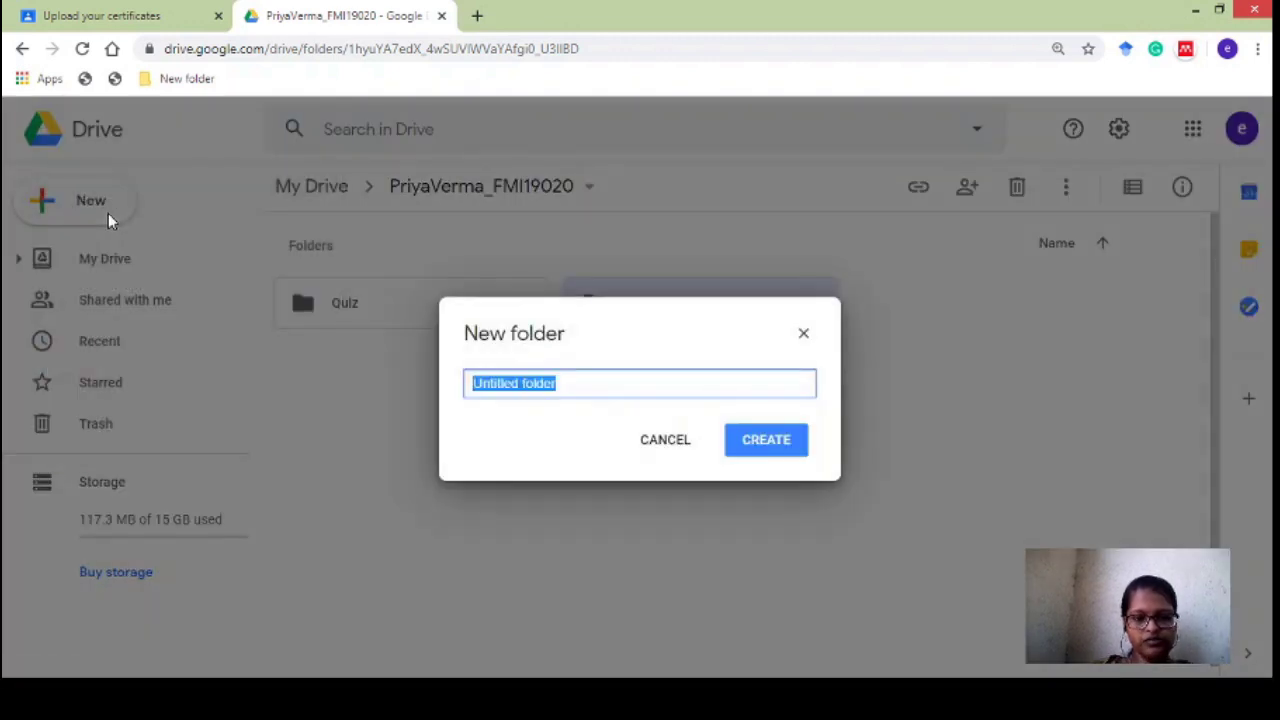
{"action": "type", "text": "Work"}
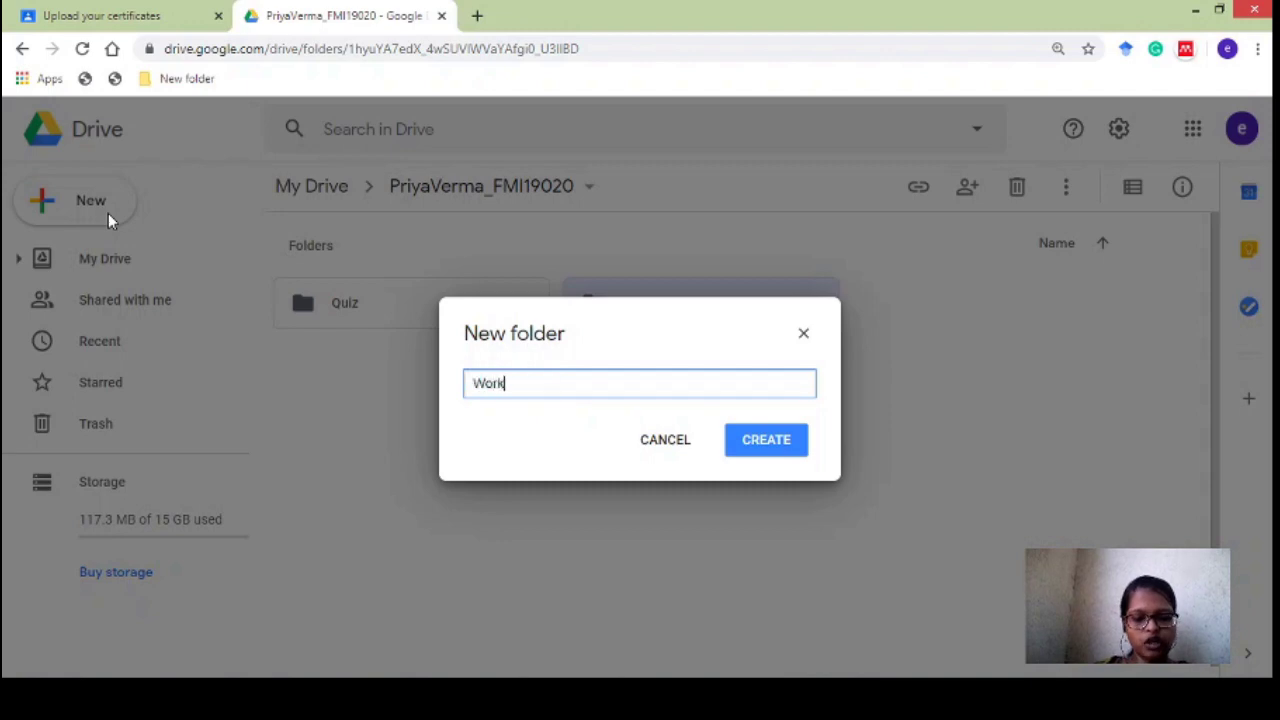
{"action": "type", "text": "shop"}
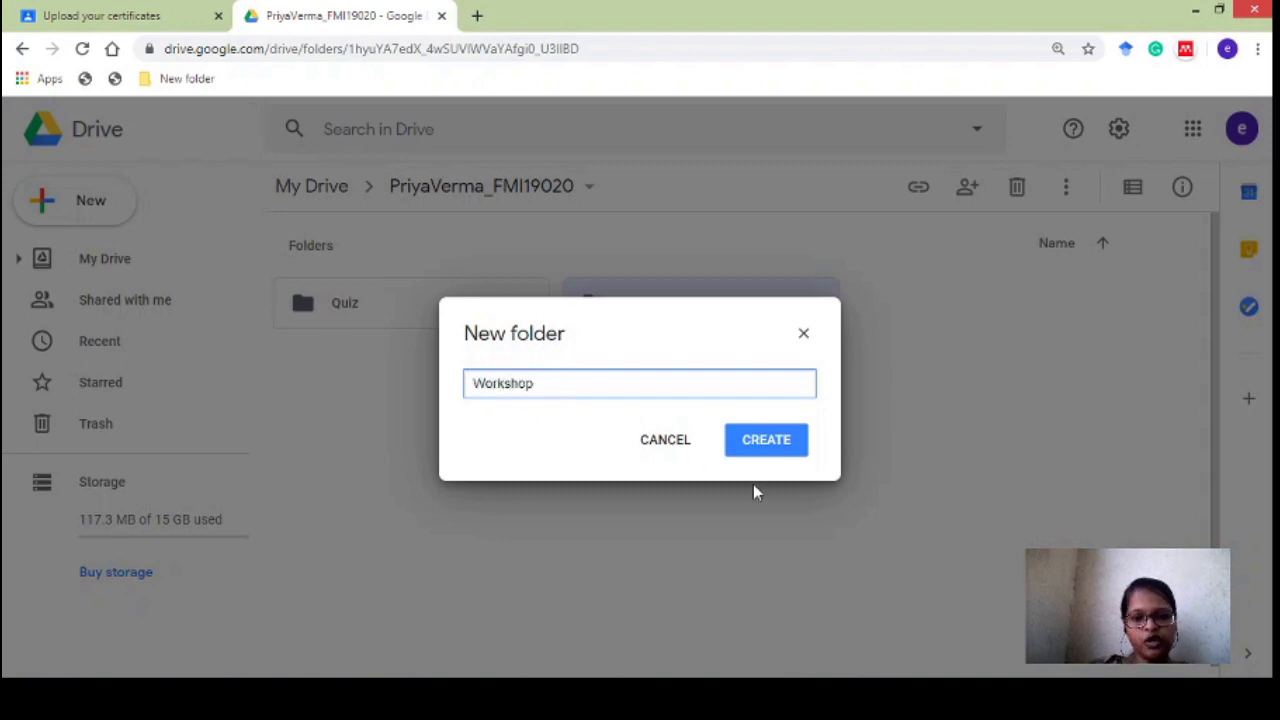
{"action": "left_click", "coordinate": [764, 450]}
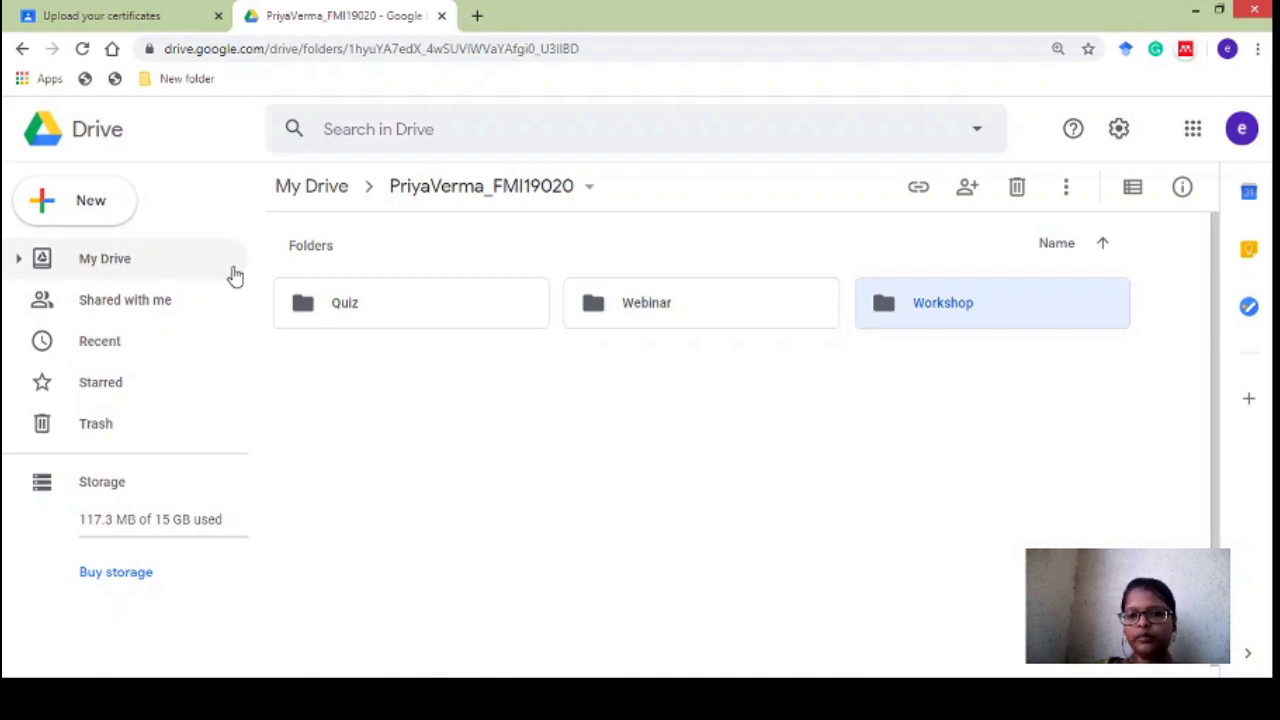
- Check the assignment's list of category names and create a subfolder named "Competition" in the student's Drive folder
{"action": "left_click", "coordinate": [147, 12]}
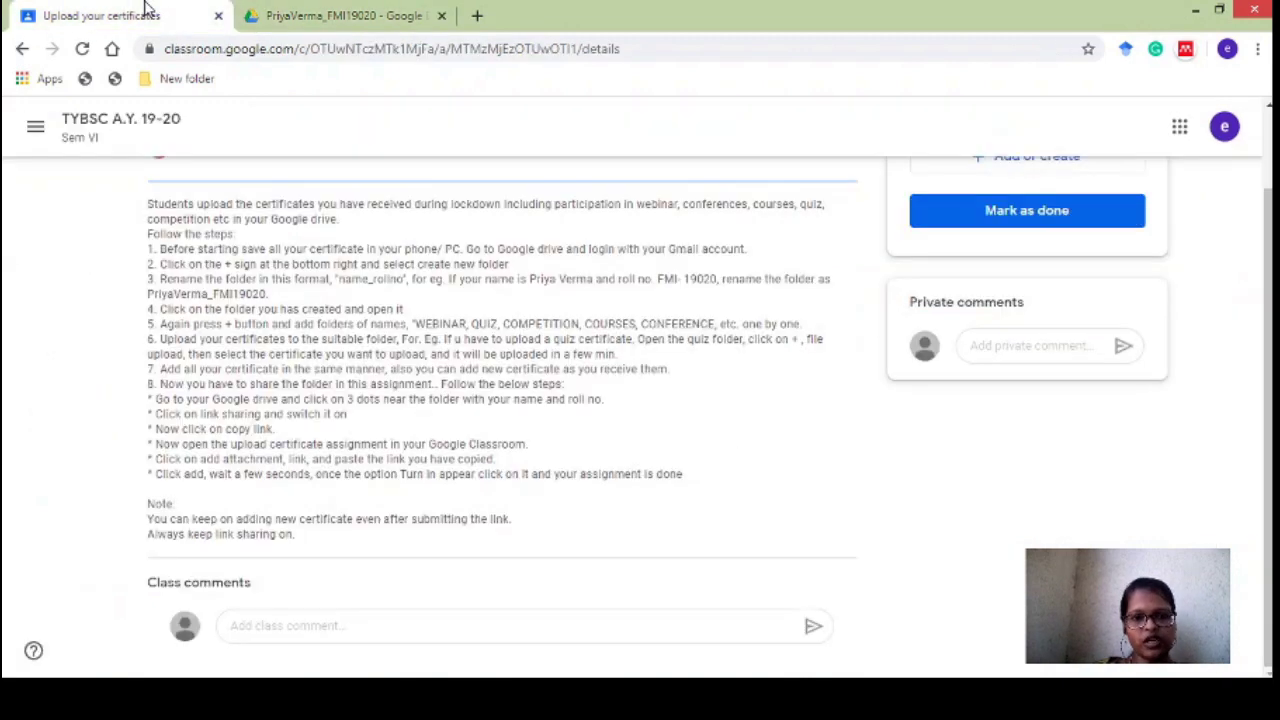
{"action": "left_click", "coordinate": [345, 14]}
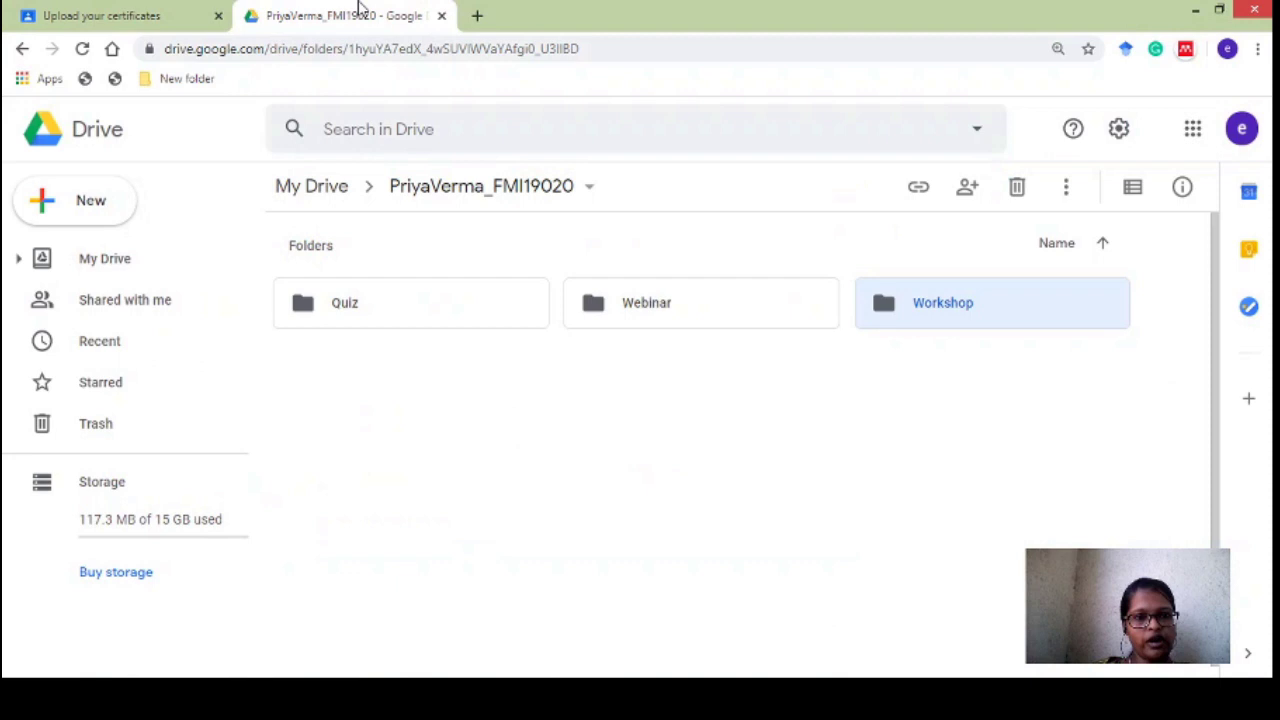
{"action": "left_click", "coordinate": [110, 195]}
{"action": "left_click", "coordinate": [100, 223]}
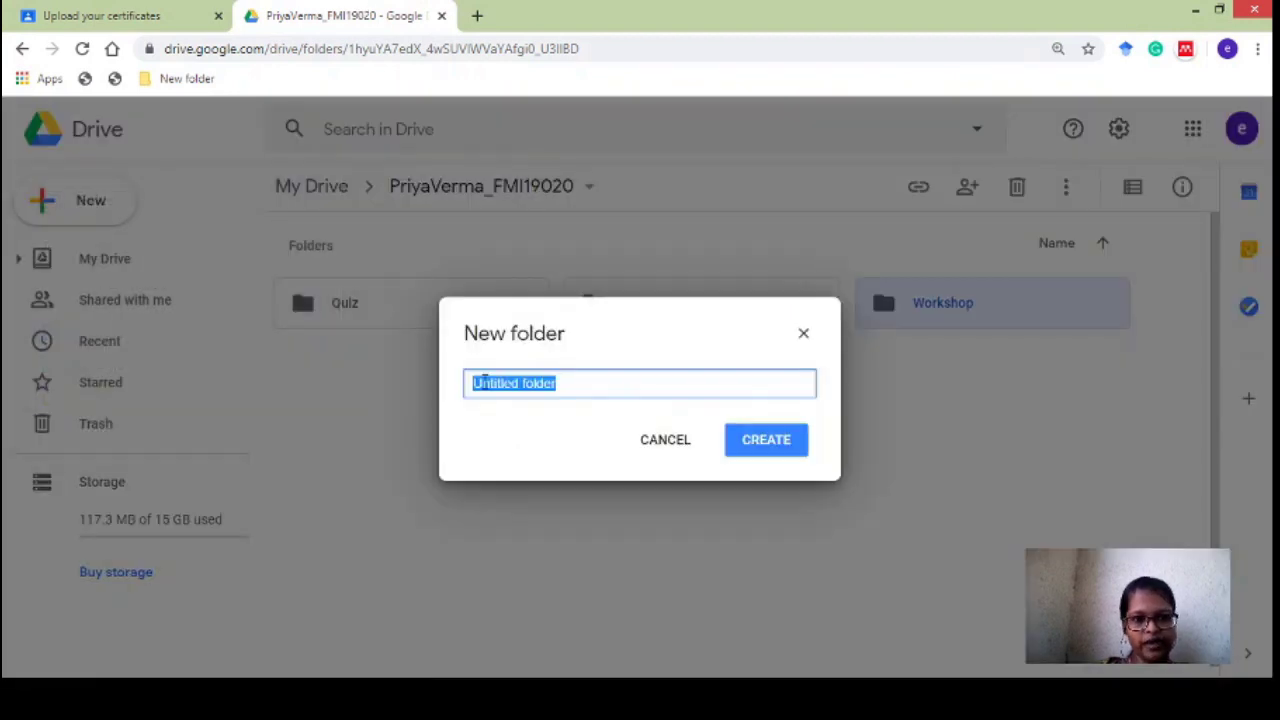
{"action": "type", "text": "Compe"}
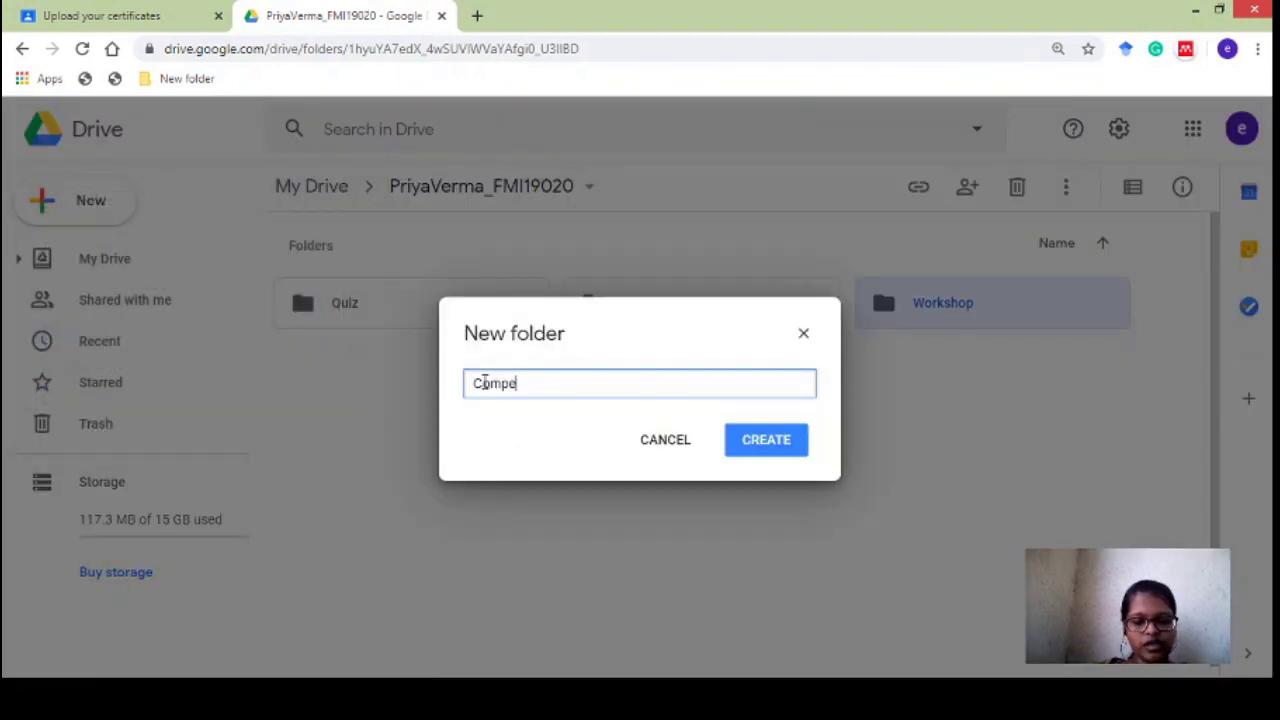
{"action": "type", "text": "tition"}
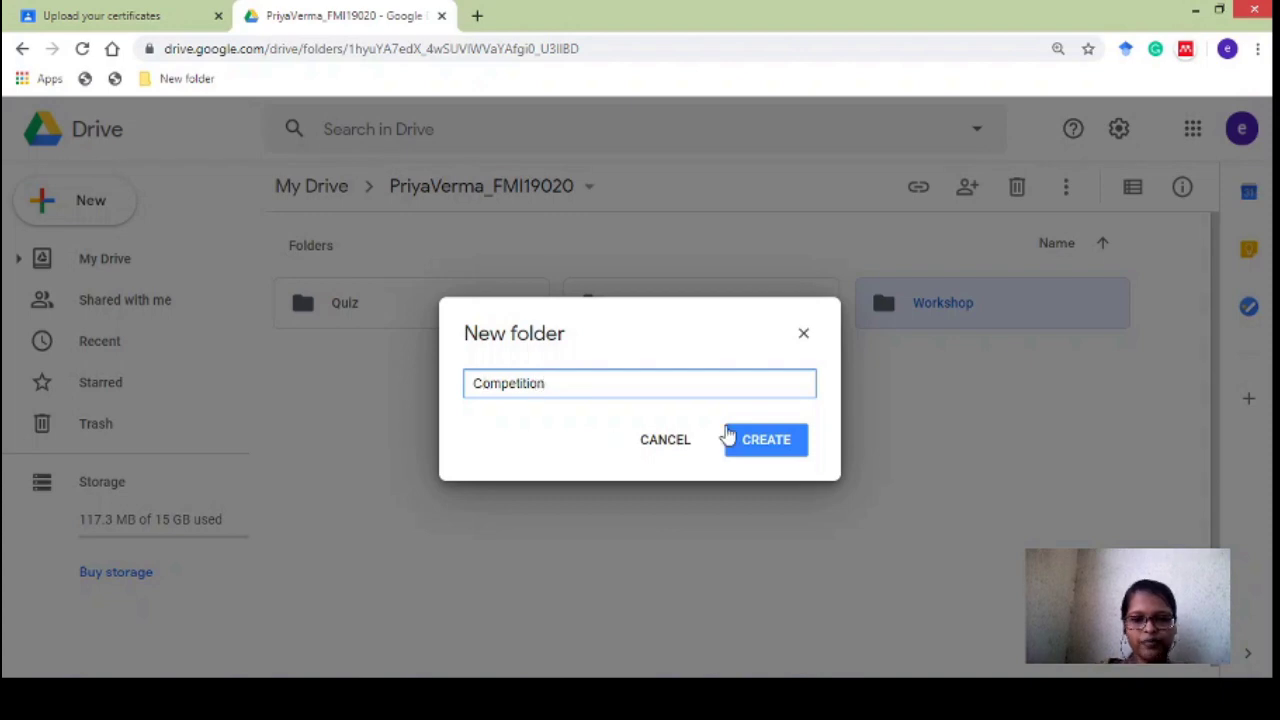
{"action": "left_click", "coordinate": [729, 437]}
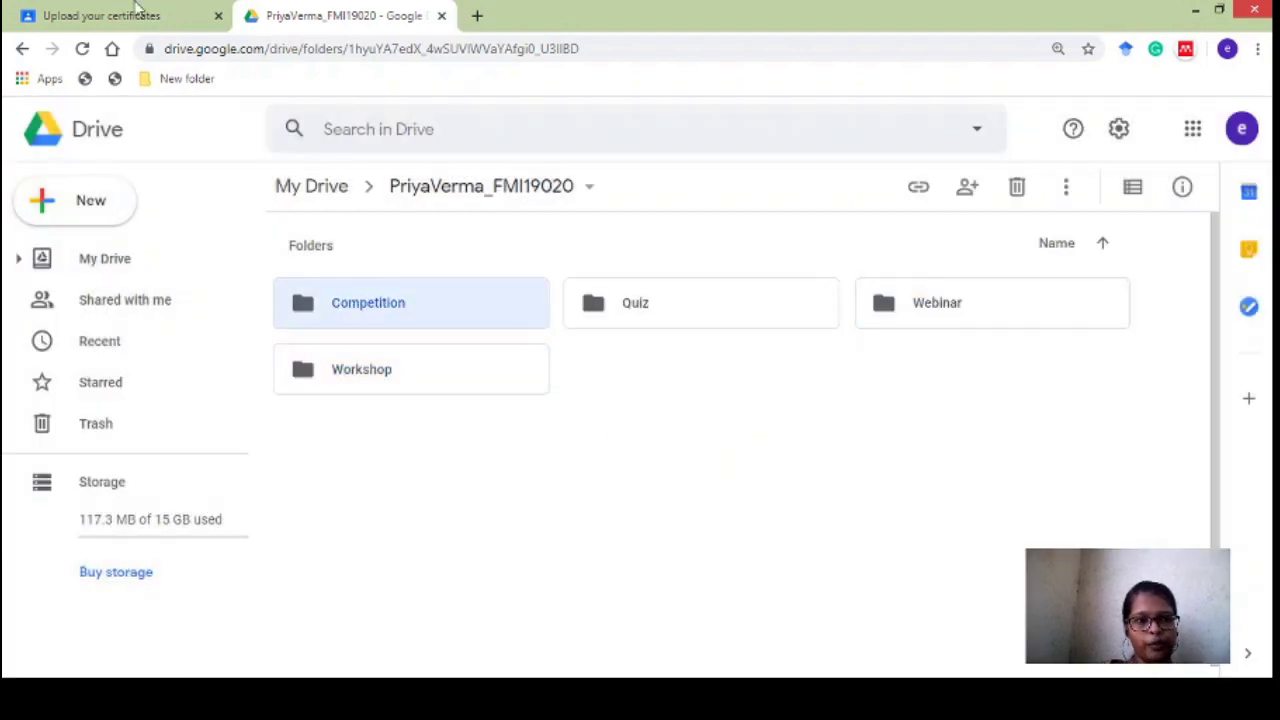
- Recheck the category names in the assignment, create a "Courses" subfolder in the student's Drive folder, and clear the selection
{"action": "left_click", "coordinate": [87, 12]}
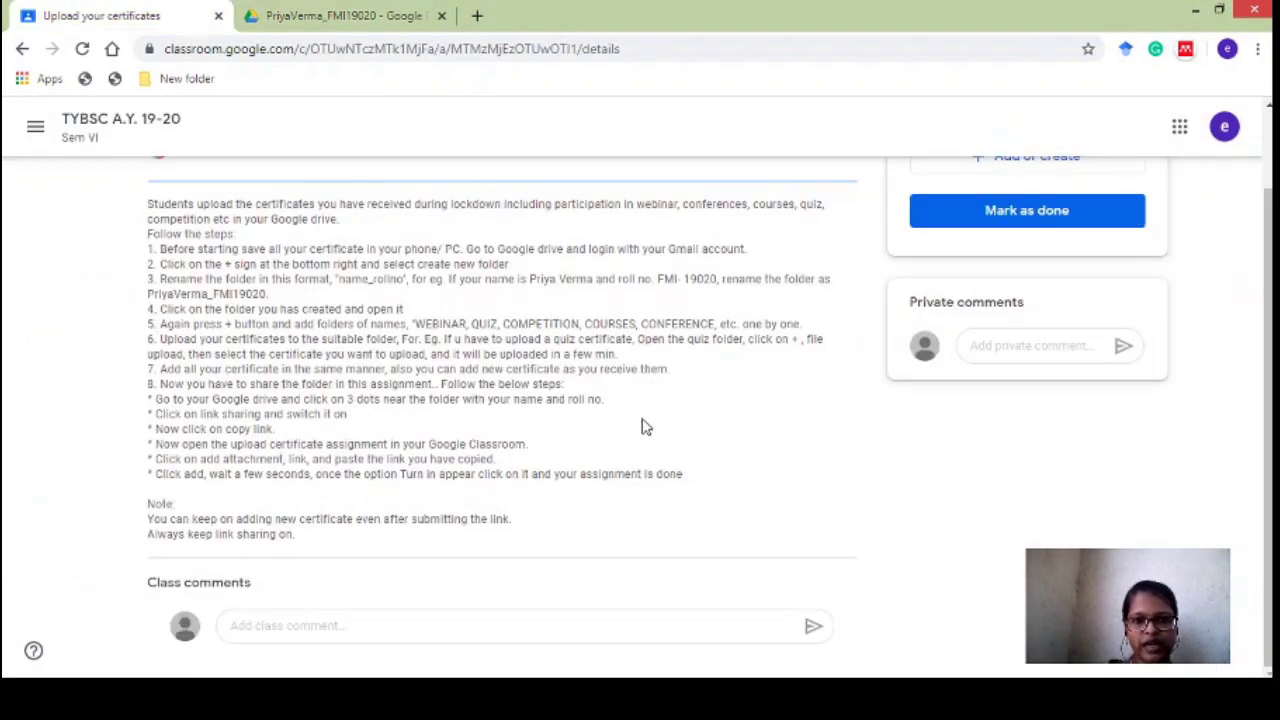
{"action": "left_click", "coordinate": [378, 8]}
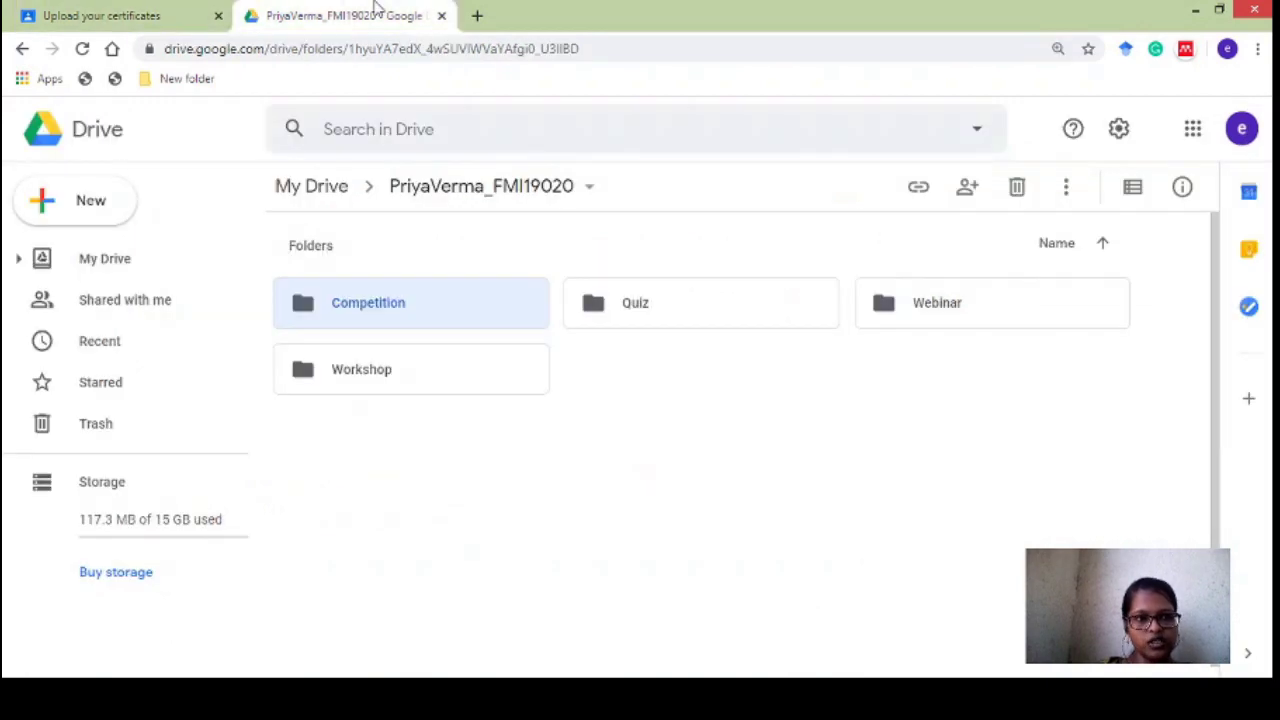
{"action": "left_click", "coordinate": [51, 215]}
{"action": "left_click", "coordinate": [128, 224]}
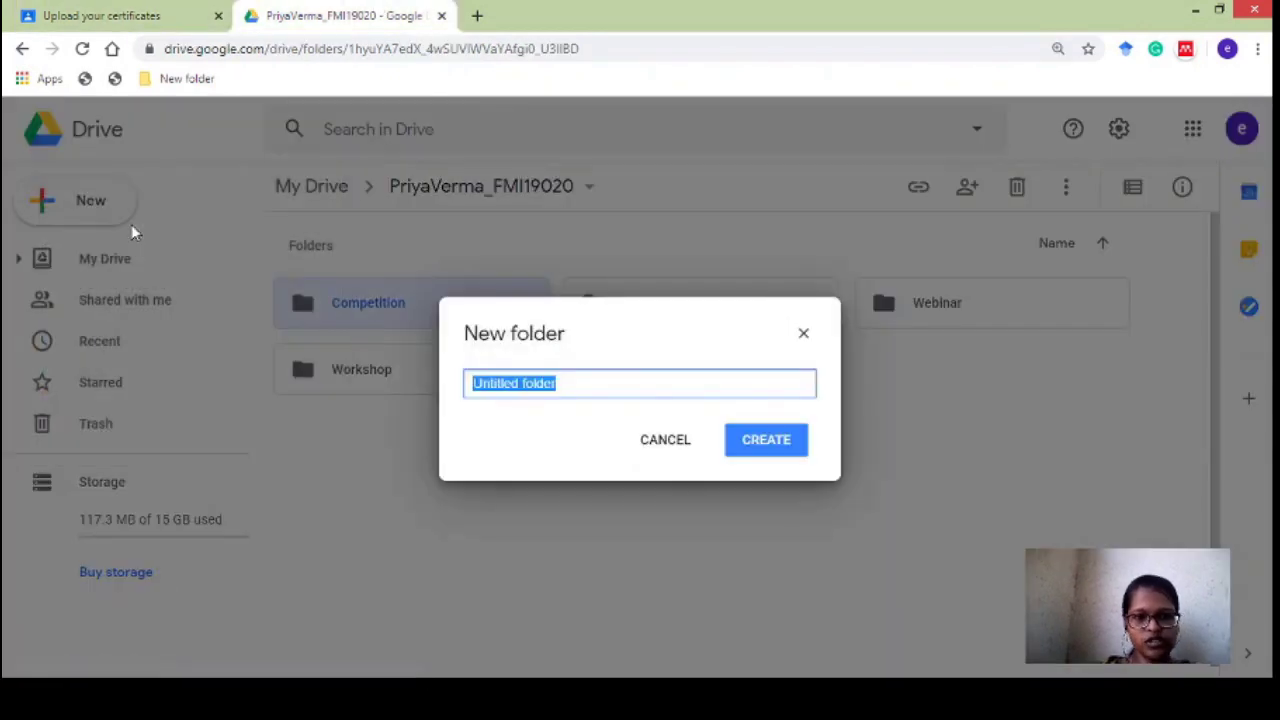
{"action": "type", "text": "Courses"}
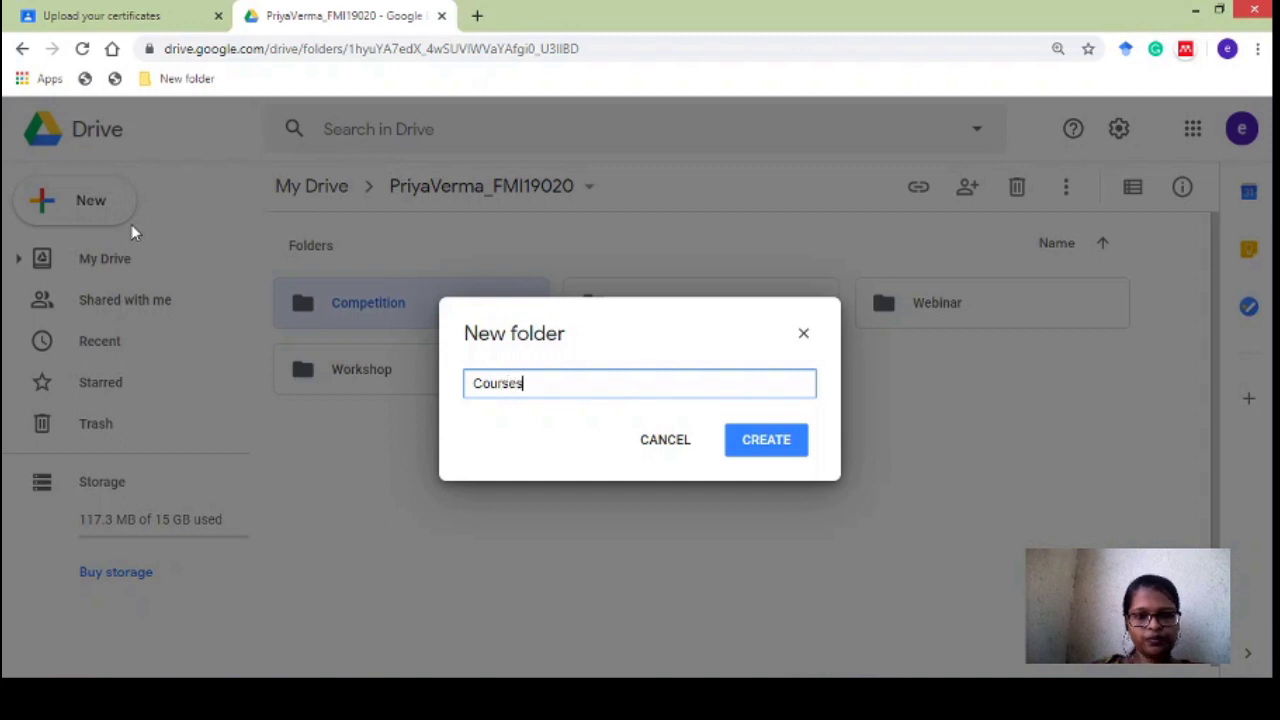
{"action": "left_click", "coordinate": [784, 445]}
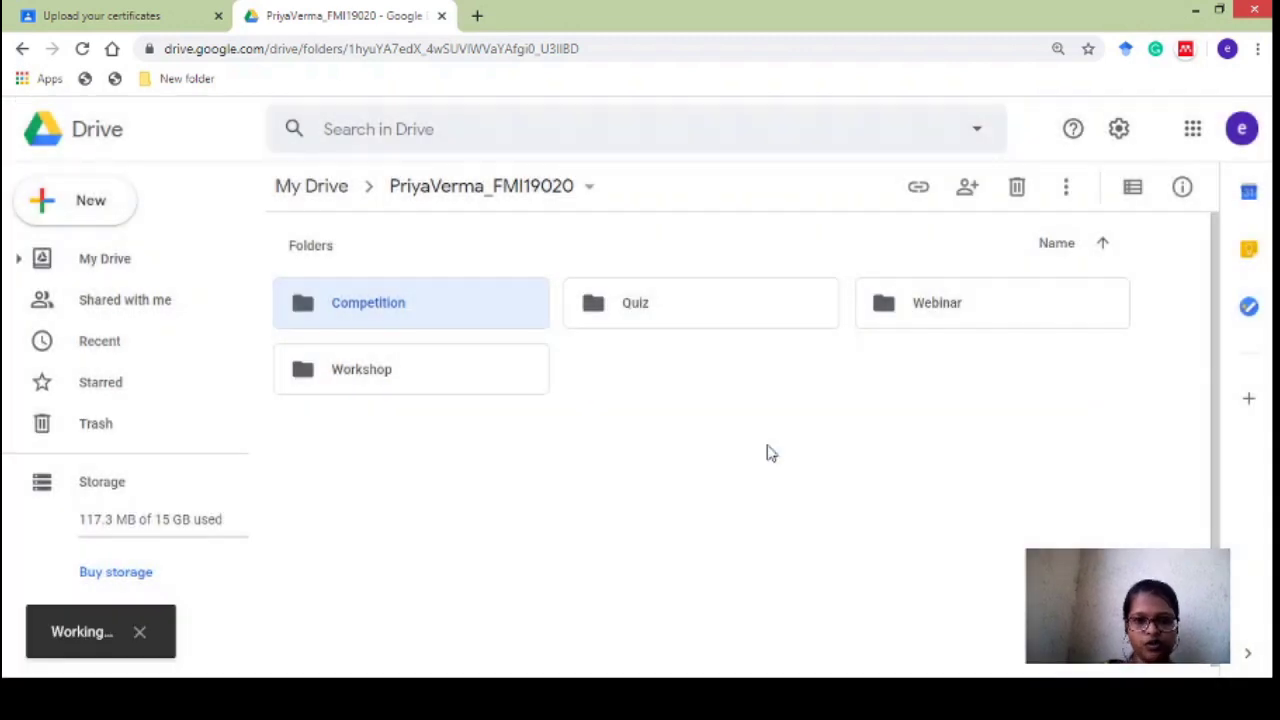
{"action": "left_click", "coordinate": [537, 493]}
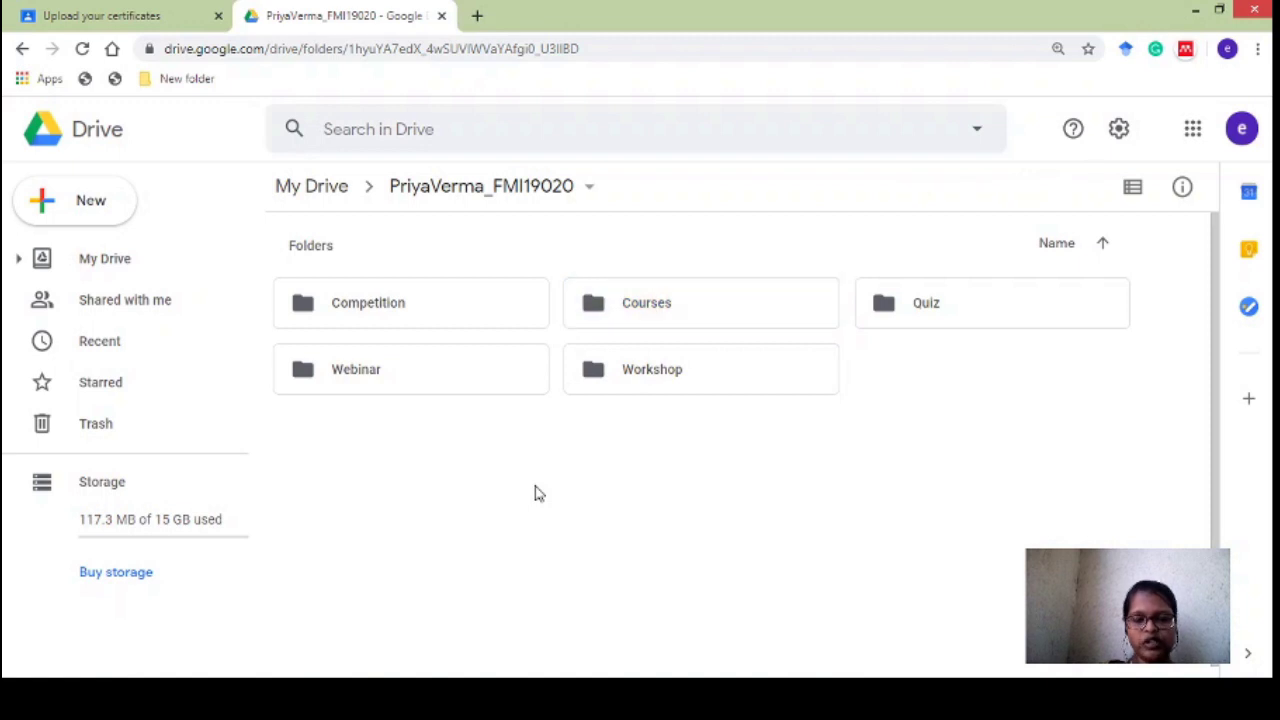
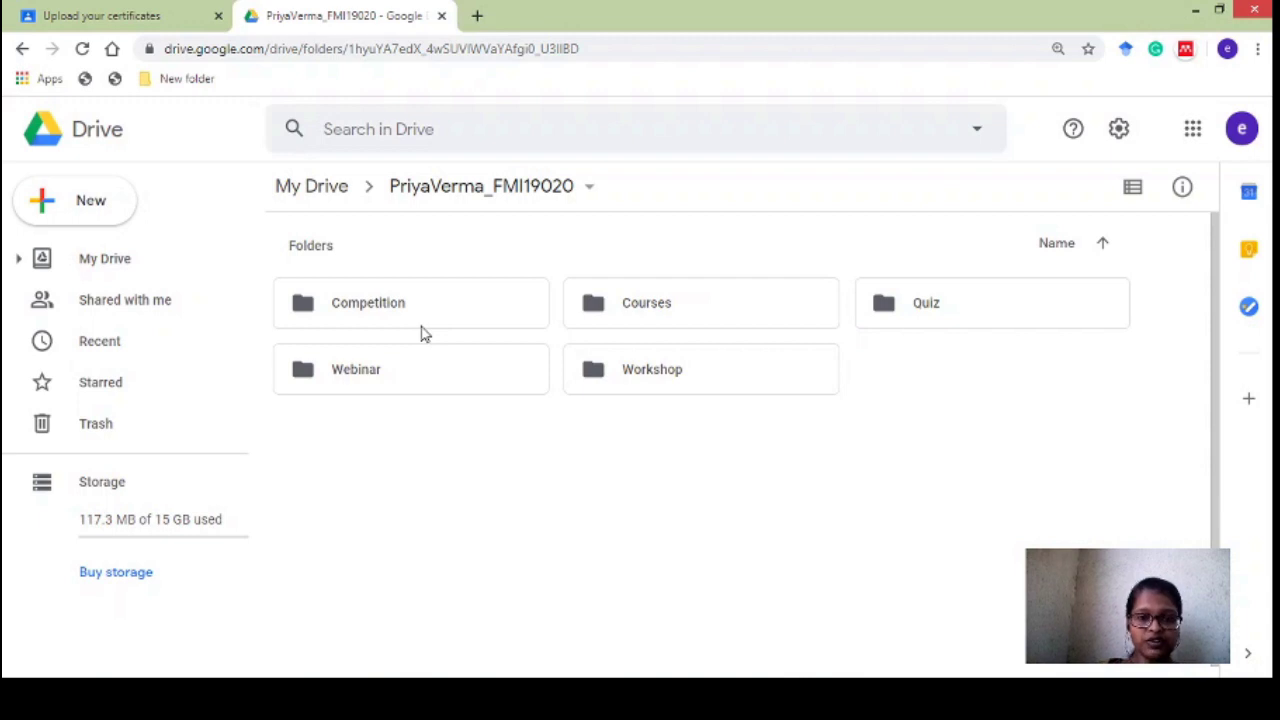
- Return to the assignment and highlight its sixth instruction about uploading certificates to the suitable folder
{"action": "left_click", "coordinate": [197, 12]}
{"action": "left_click_drag", "start_coordinate": [160, 340], "coordinate": [396, 340]}
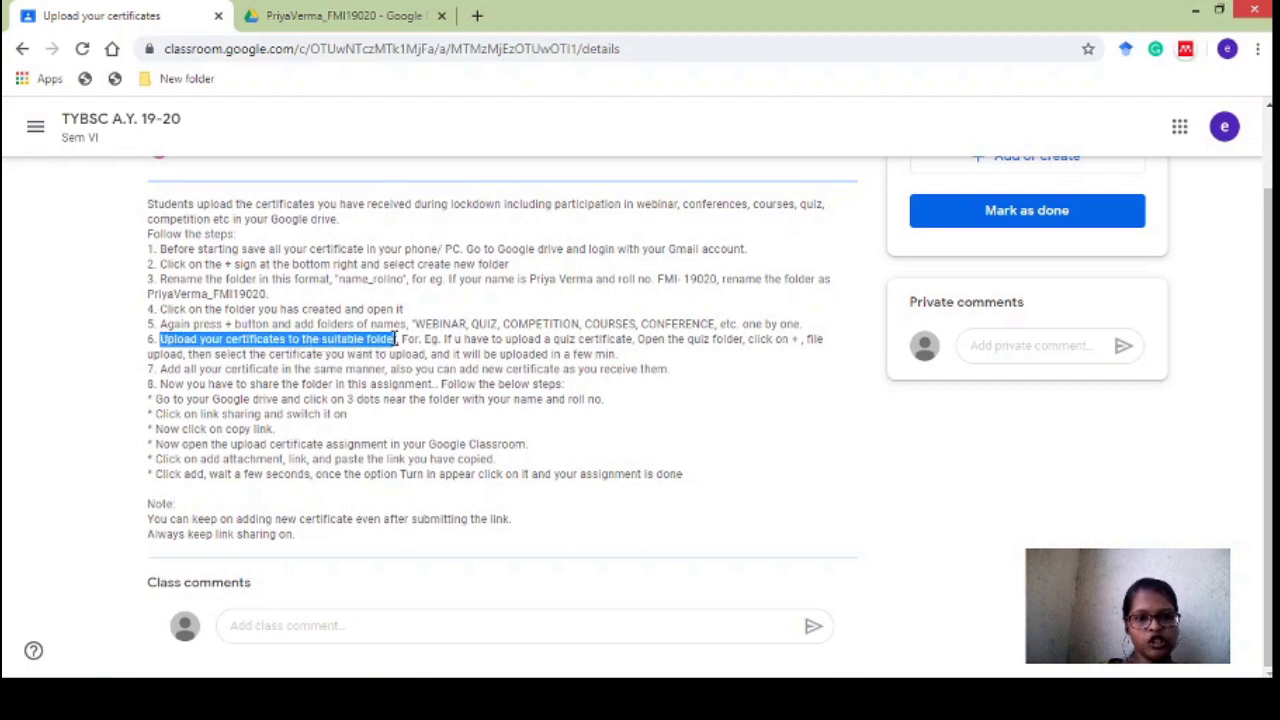
- Switch to Google Drive, open the Quiz subfolder and start a file upload in it
{"action": "left_click", "coordinate": [346, 14]}
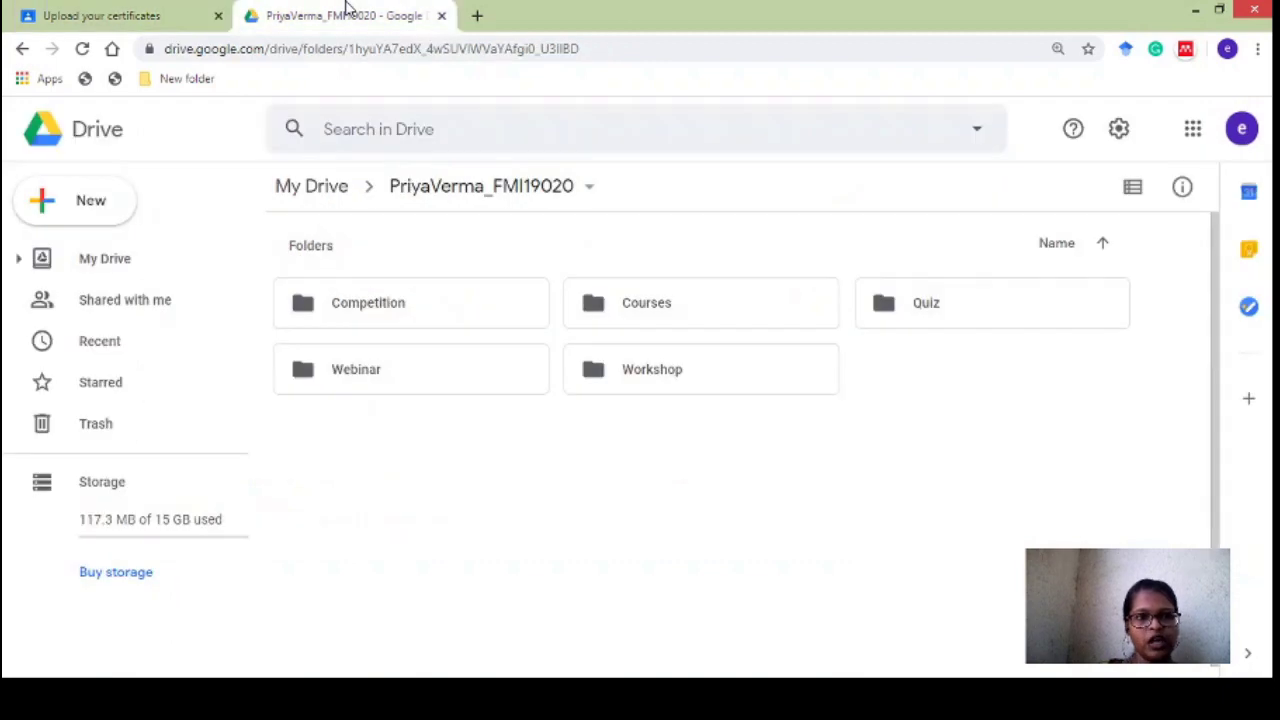
{"action": "double_click", "coordinate": [1016, 317]}
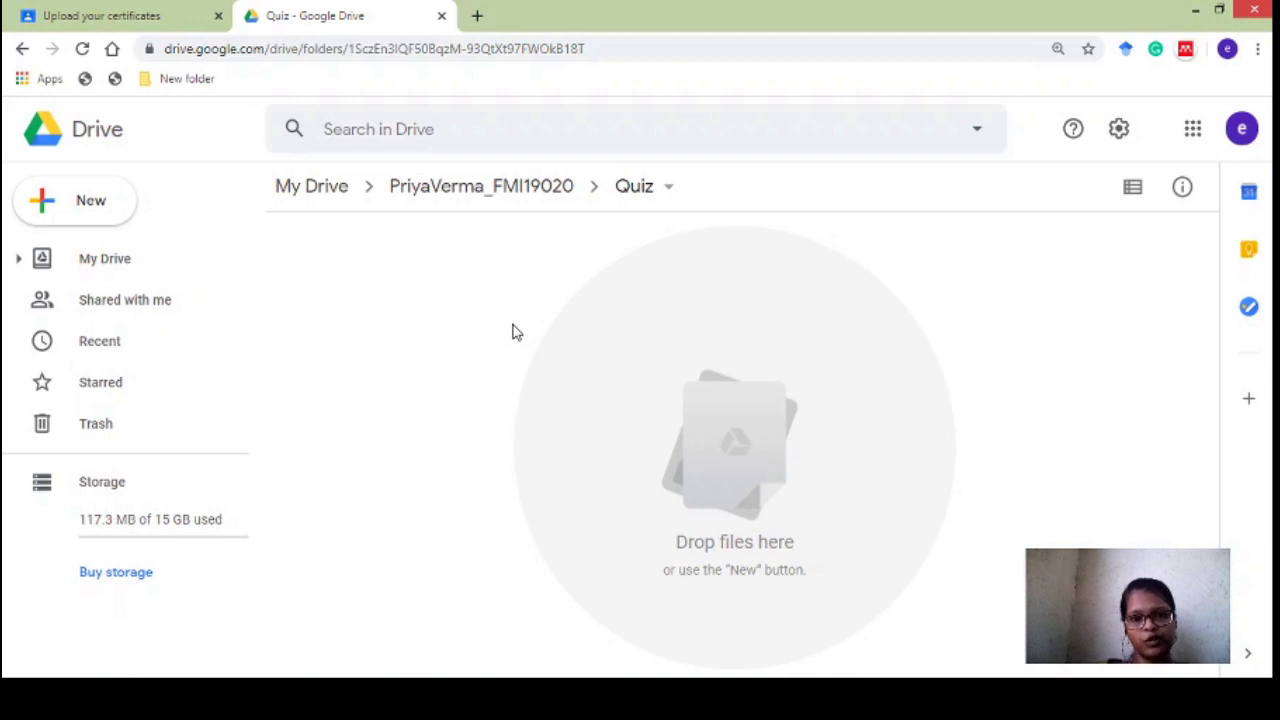
{"action": "left_click", "coordinate": [117, 199]}
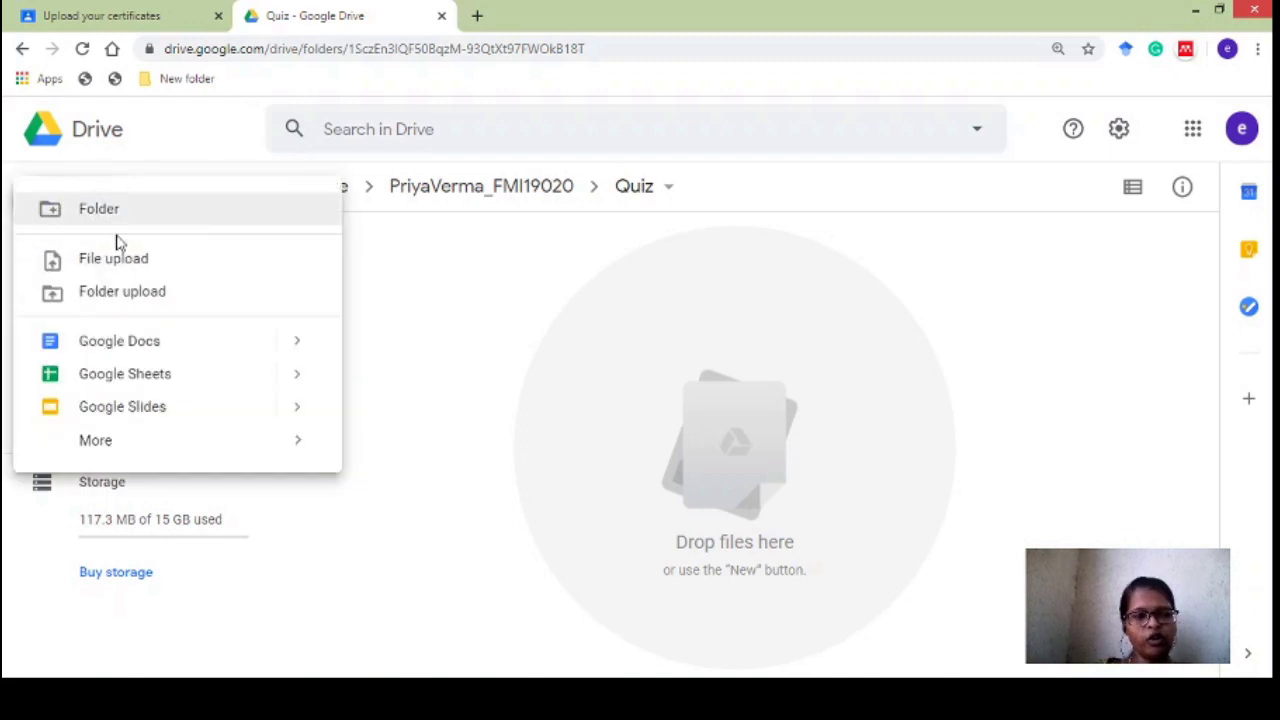
{"action": "left_click", "coordinate": [181, 262]}
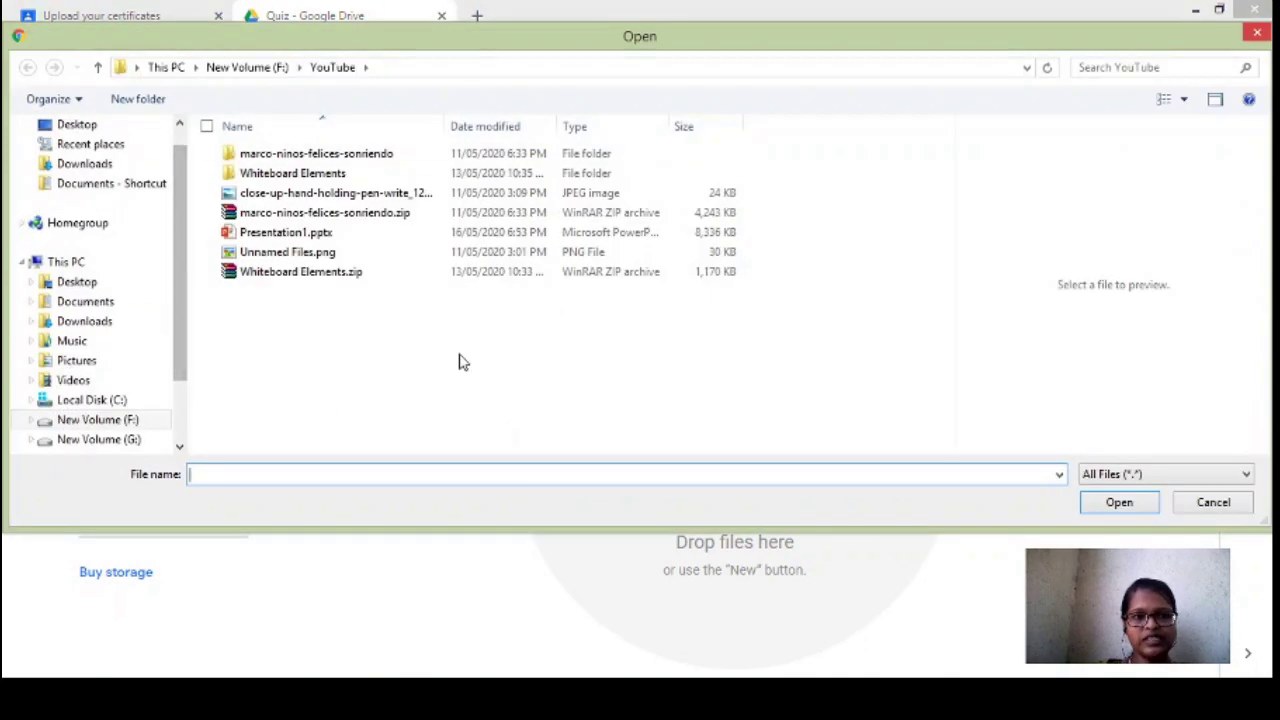
- Browse on New Volume (F:) through Corona Vacation courses and Certificates to the local Quiz folder
{"action": "left_click", "coordinate": [145, 424]}
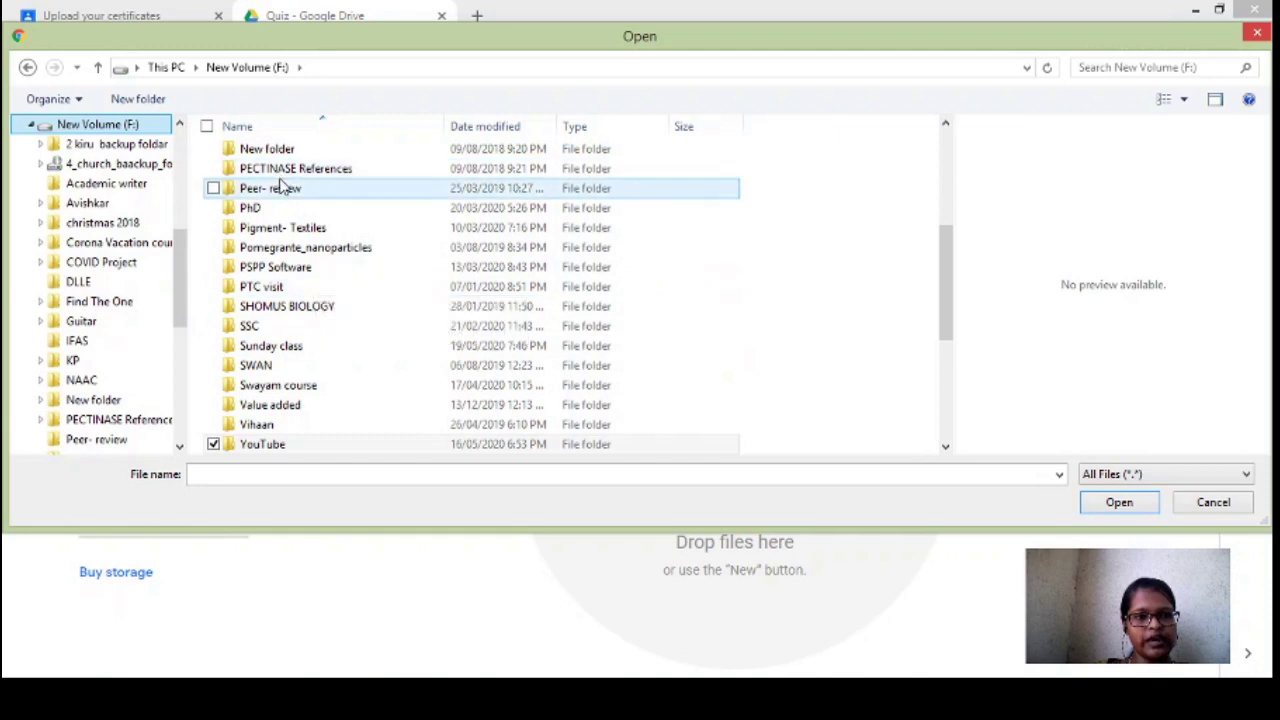
{"action": "left_click_drag", "start_coordinate": [940, 248], "coordinate": [950, 160]}
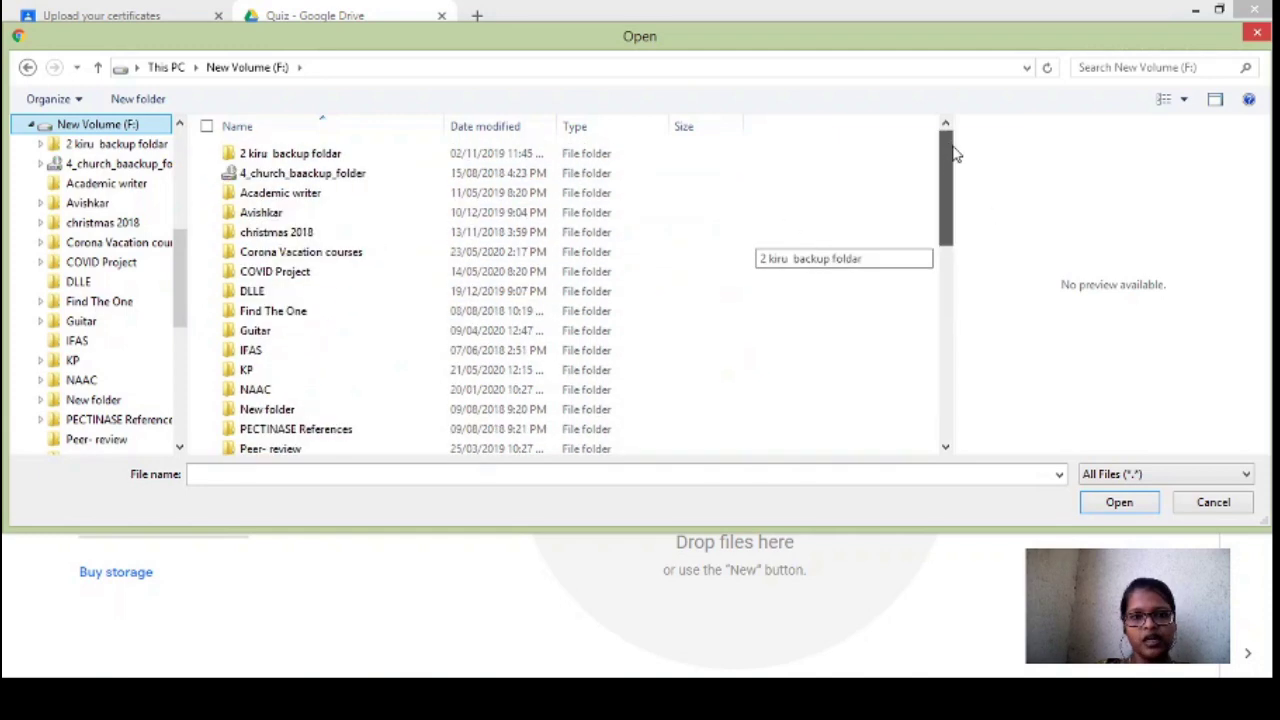
{"action": "double_click", "coordinate": [286, 252]}
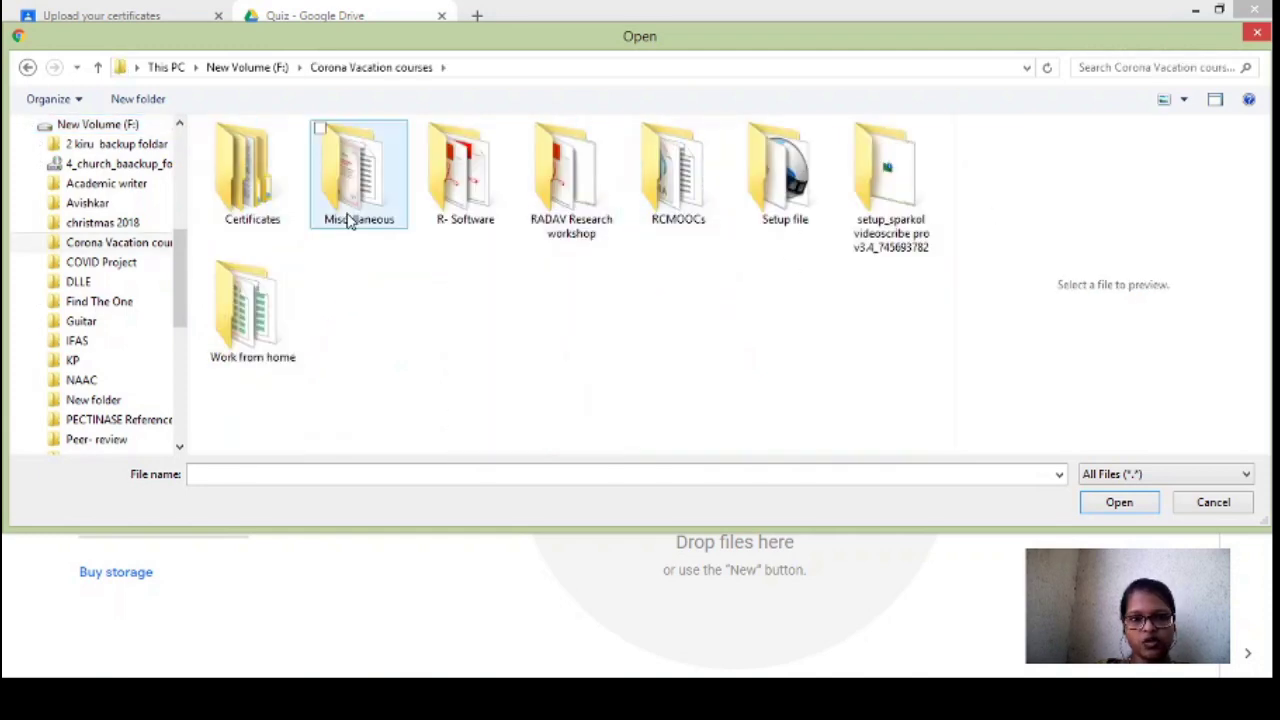
{"action": "double_click", "coordinate": [252, 172]}
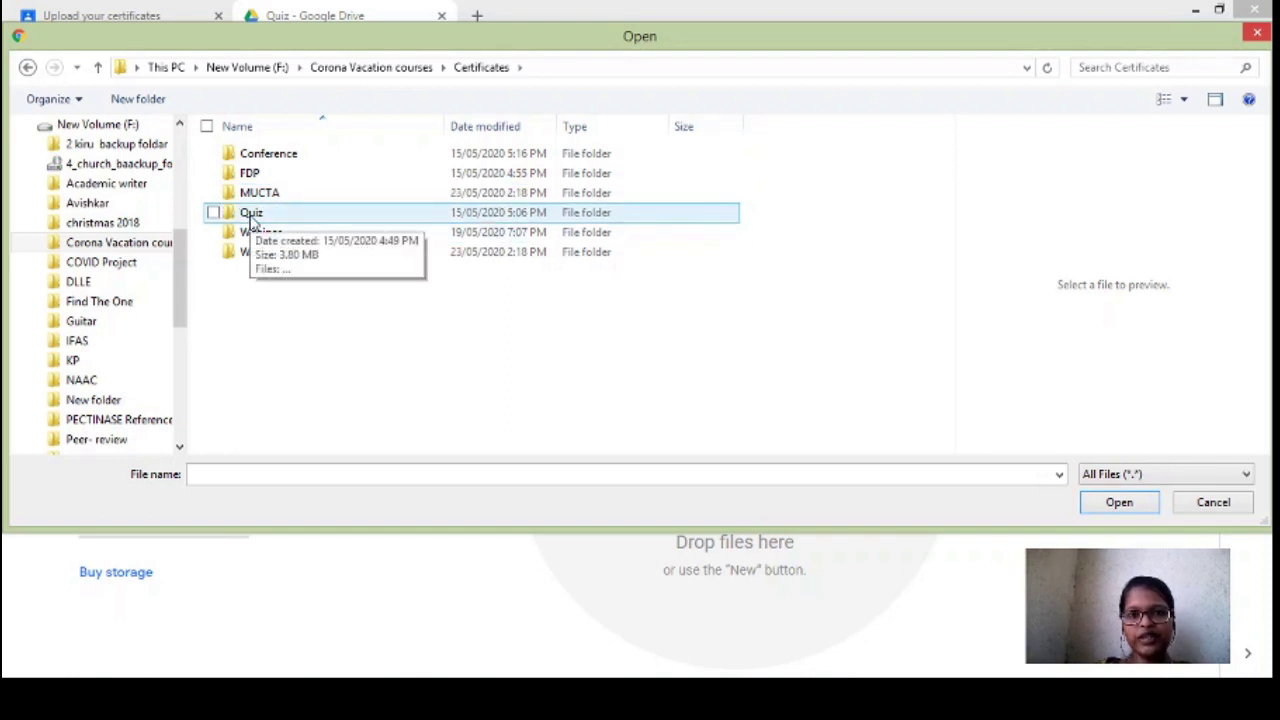
{"action": "double_click", "coordinate": [252, 216]}
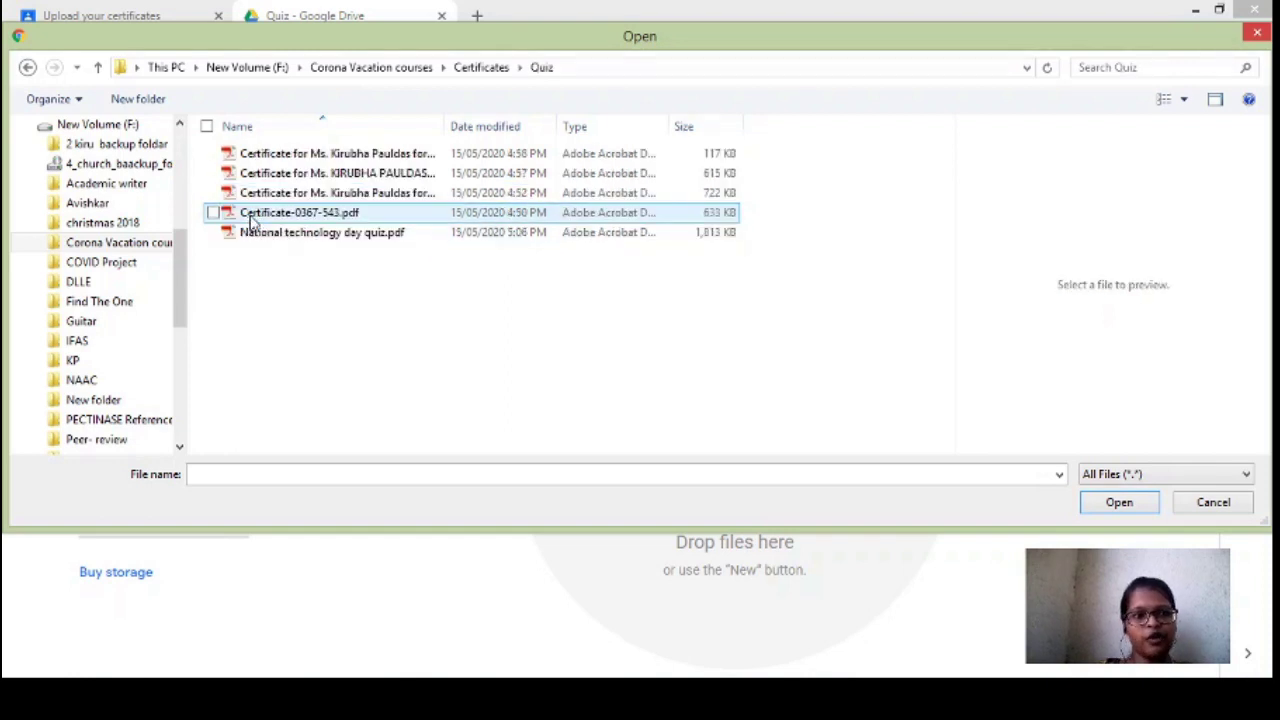
- Upload all five PDF certificates from the local folder to the Drive Quiz subfolder, look them over and dismiss the upload status
{"action": "left_click", "coordinate": [212, 156]}
{"action": "left_click", "coordinate": [212, 173]}
{"action": "left_click", "coordinate": [212, 192]}
{"action": "left_click", "coordinate": [212, 212]}
{"action": "left_click", "coordinate": [213, 232]}
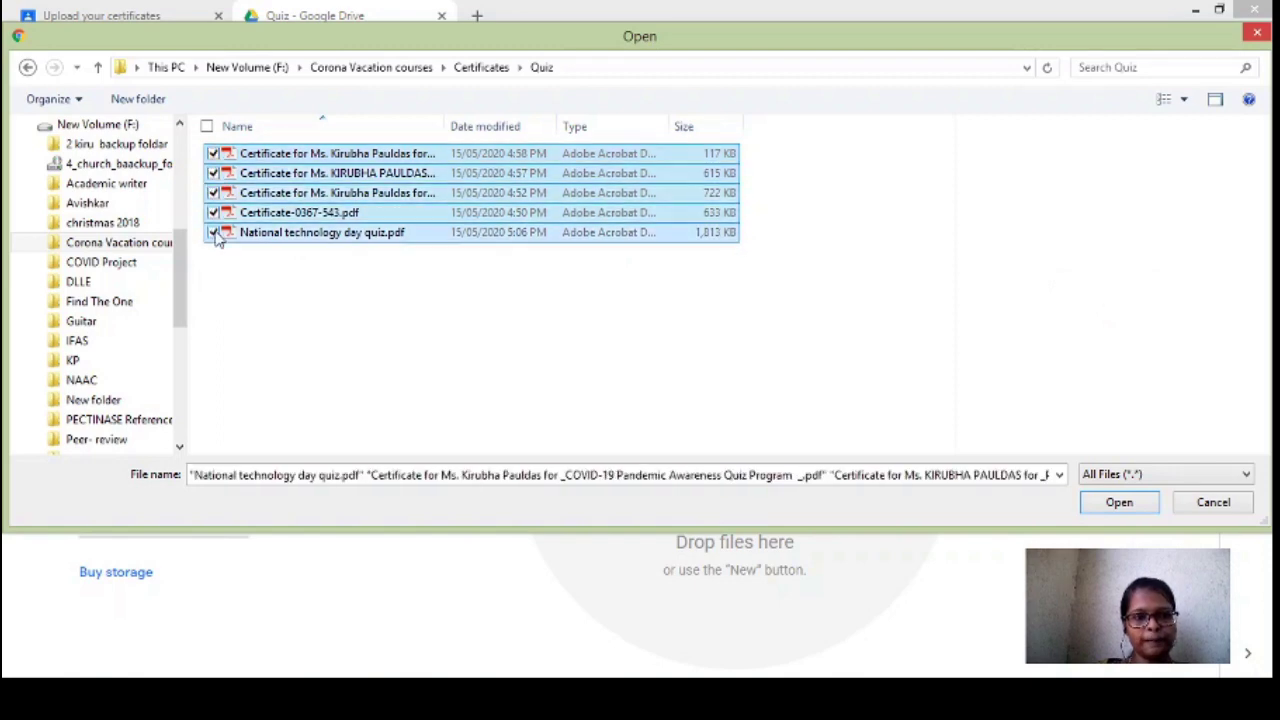
{"action": "left_click", "coordinate": [1115, 506]}
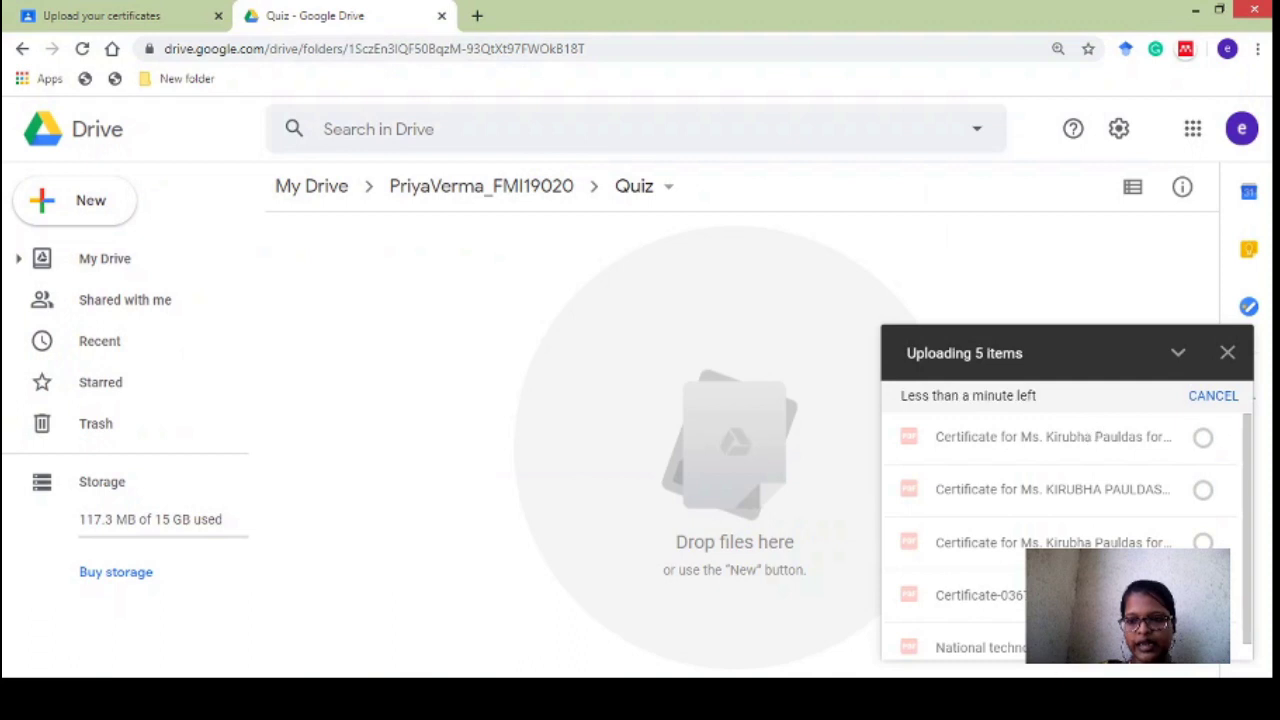
{"action": "left_click_drag", "start_coordinate": [1249, 486], "coordinate": [1257, 557]}
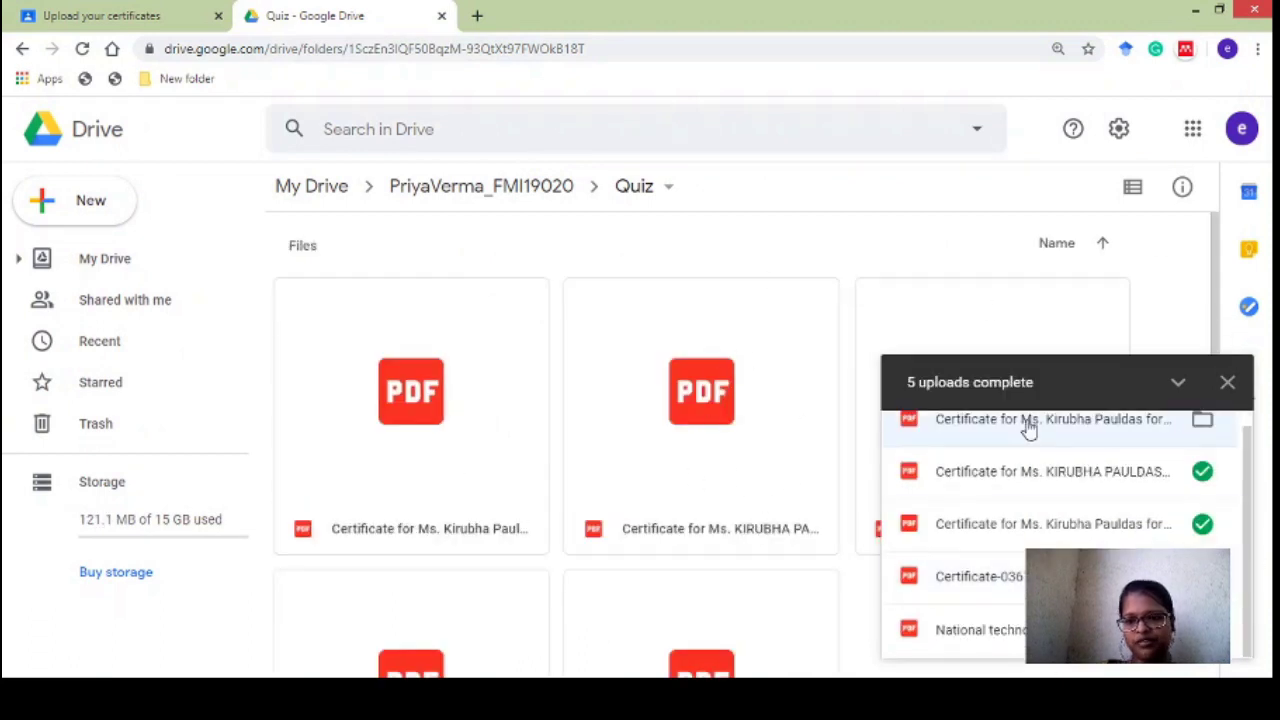
{"action": "scroll", "coordinate": [1206, 290], "scroll_direction": "down", "scroll_amount": 4}
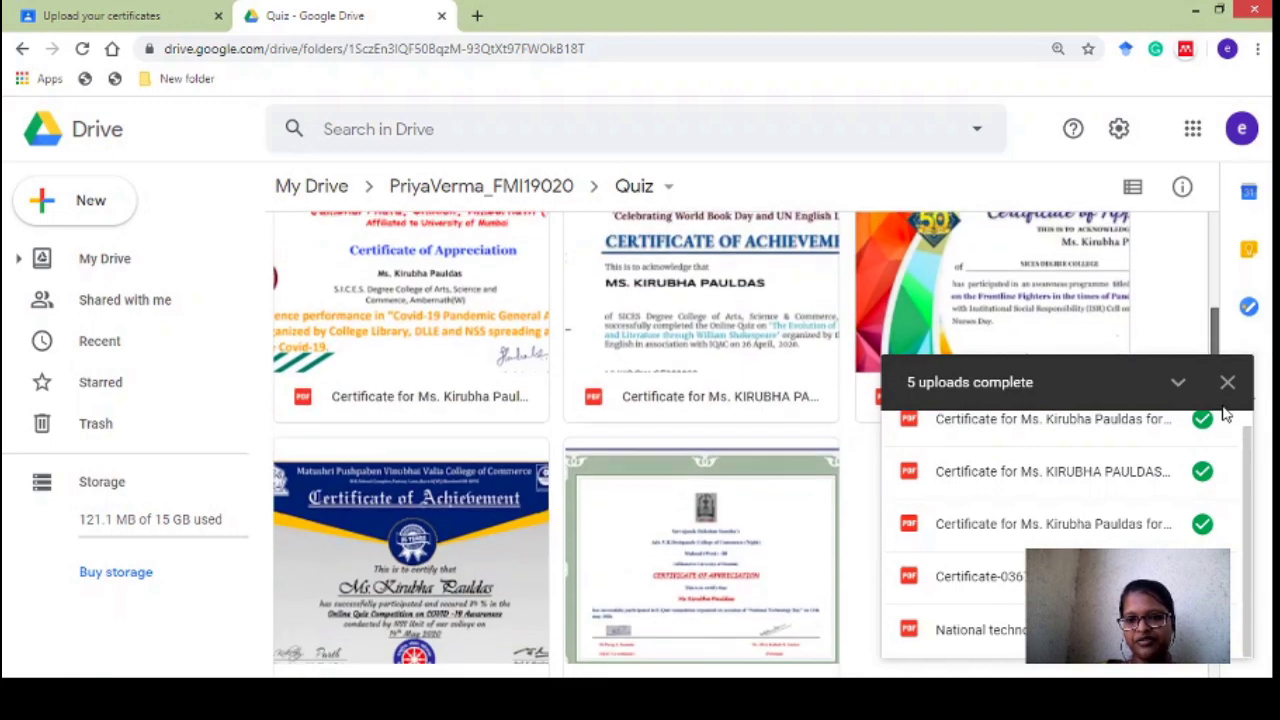
{"action": "left_click", "coordinate": [1227, 382]}
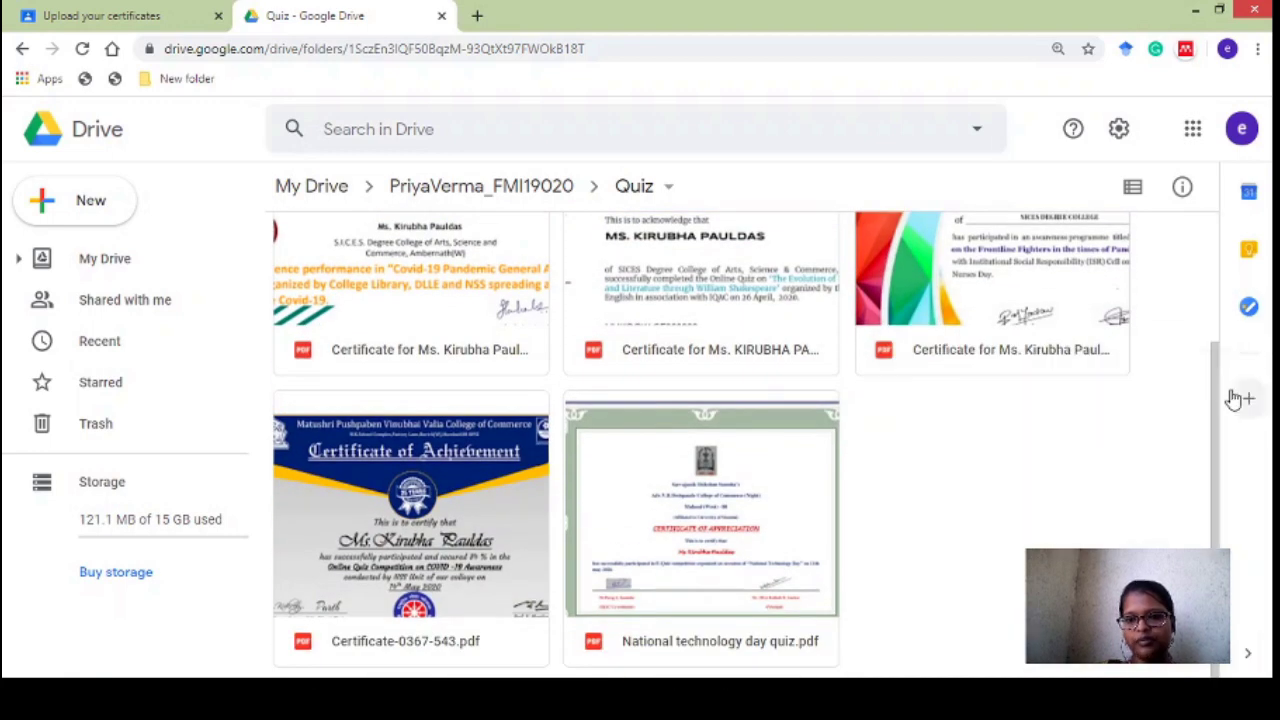
{"action": "scroll", "coordinate": [1211, 337], "scroll_direction": "up", "scroll_amount": 2}
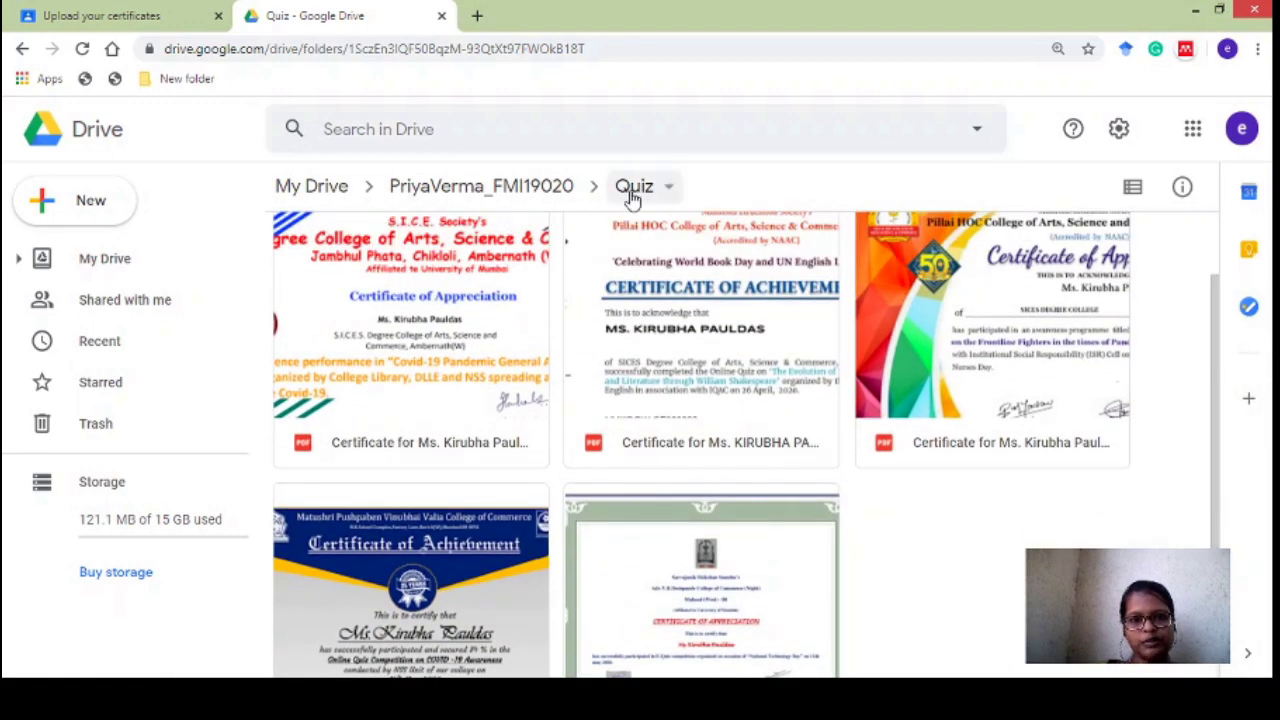
- Open the Webinar subfolder in the student's Drive folder, start a file upload and browse to the local Certificates > Webinar folder
{"action": "left_click", "coordinate": [490, 188]}
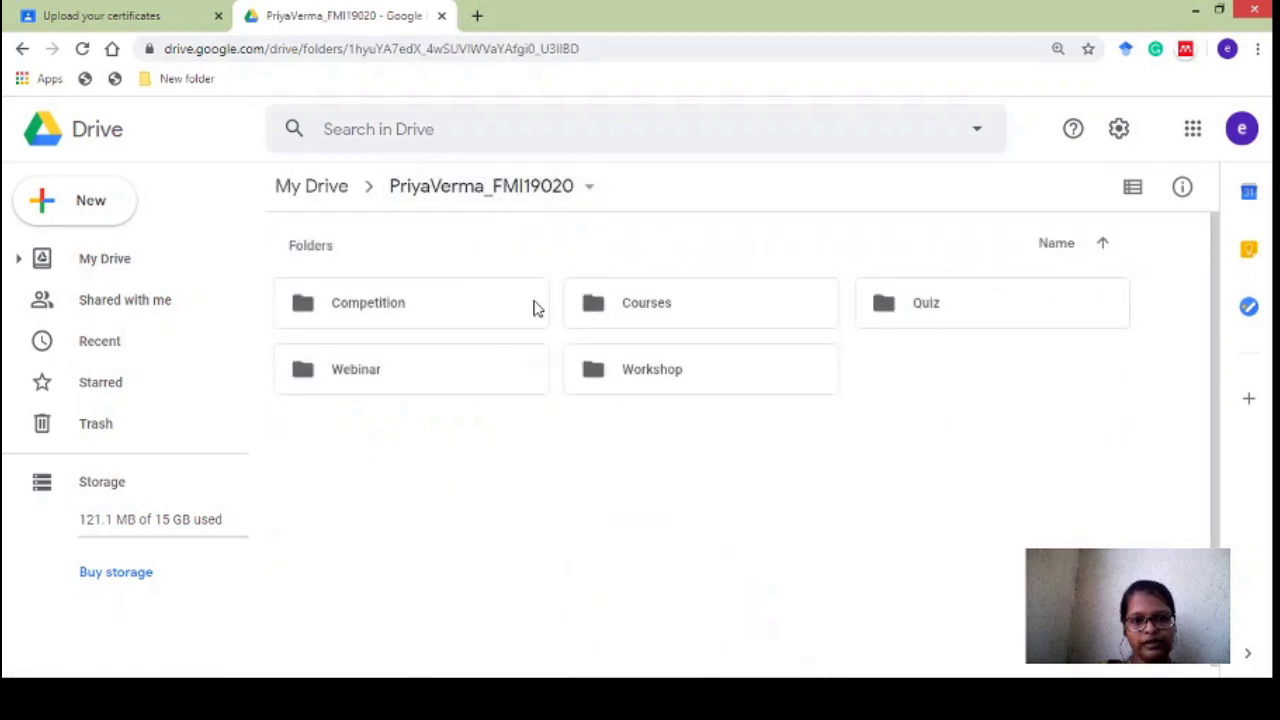
{"action": "double_click", "coordinate": [412, 373]}
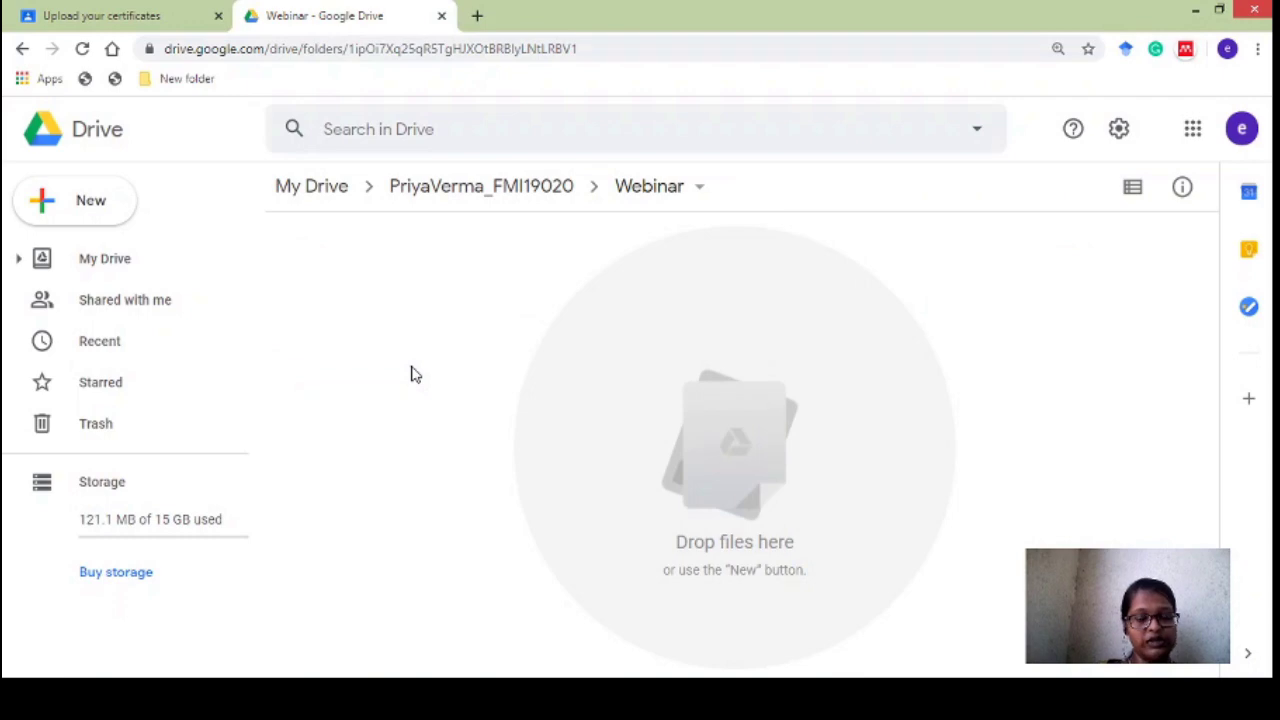
{"action": "left_click", "coordinate": [97, 201]}
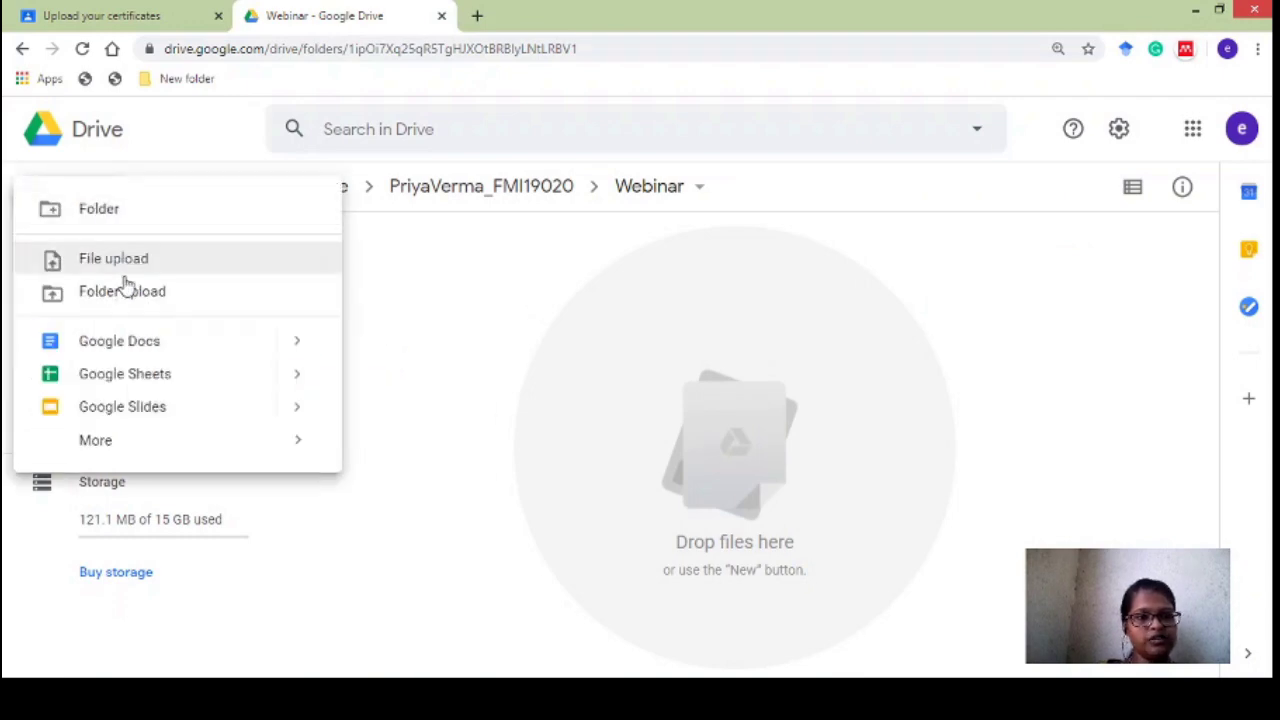
{"action": "left_click", "coordinate": [126, 264]}
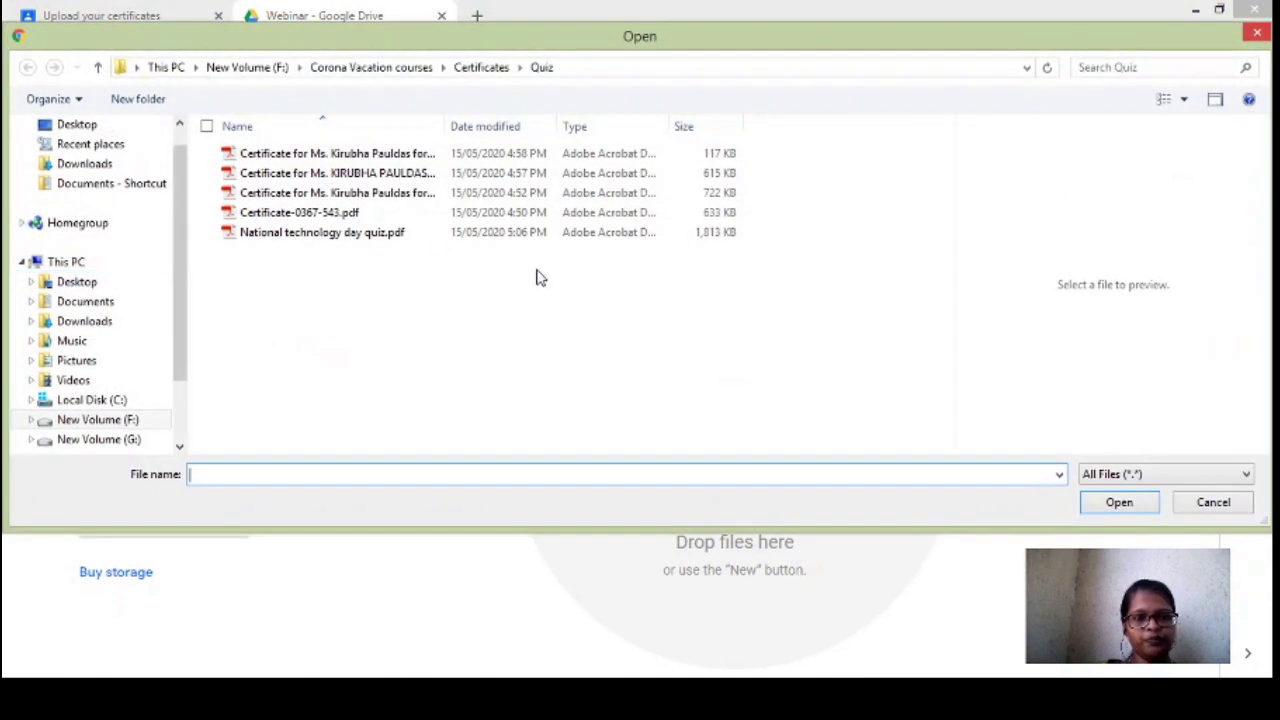
{"action": "left_click", "coordinate": [478, 68]}
{"action": "double_click", "coordinate": [265, 232]}
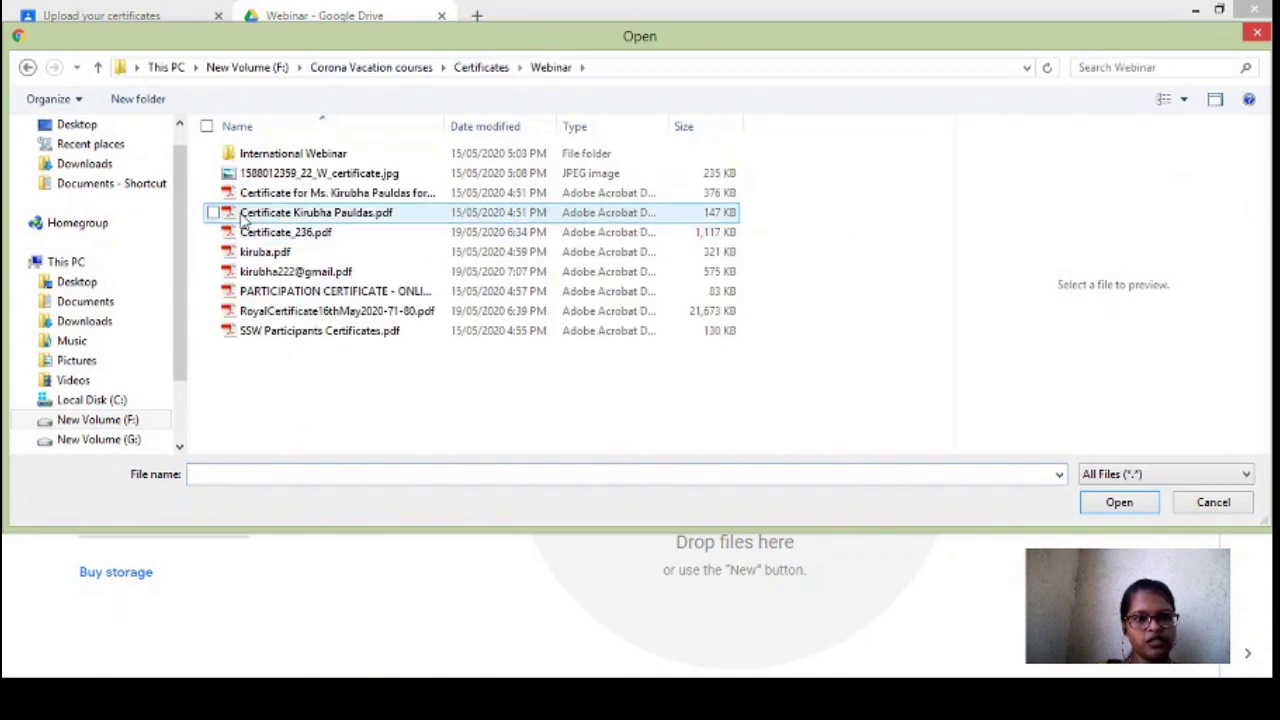
- Upload the first five PDF certificates except Certificate_236.pdf to the Webinar subfolder and dismiss the upload status
{"action": "left_click", "coordinate": [213, 193]}
{"action": "left_click", "coordinate": [213, 212]}
{"action": "left_click", "coordinate": [213, 232]}
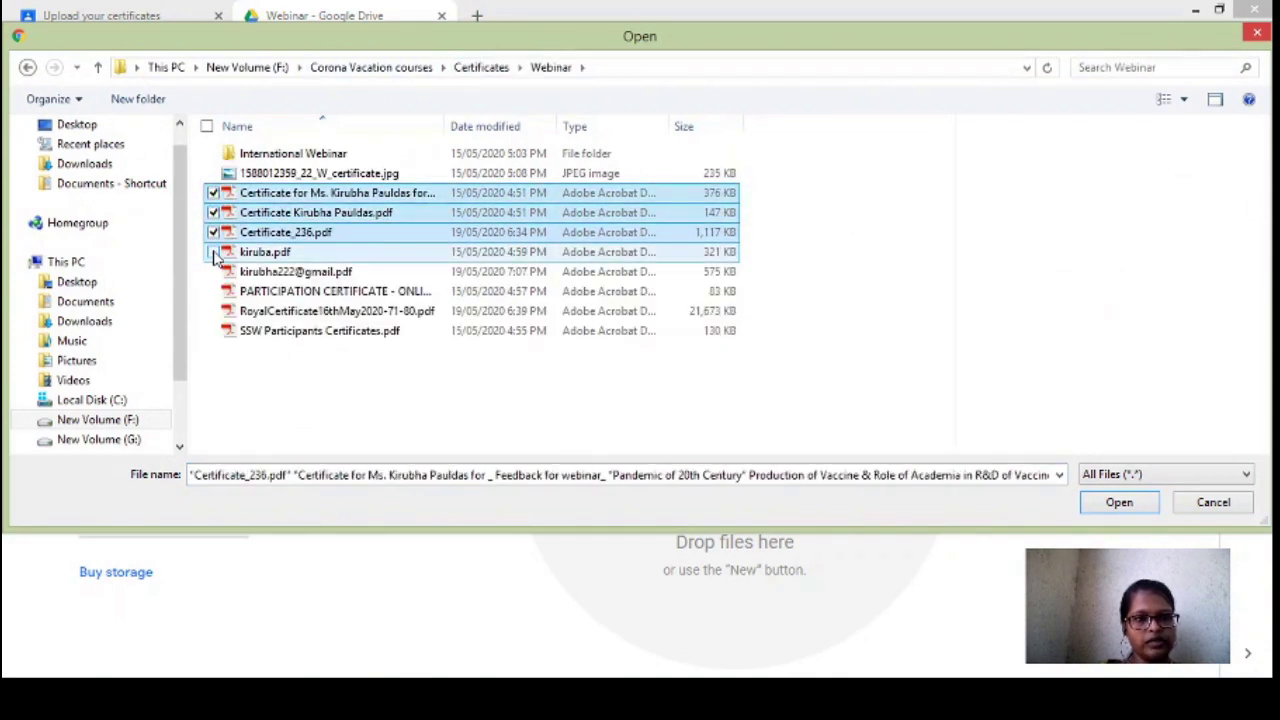
{"action": "left_click", "coordinate": [213, 252]}
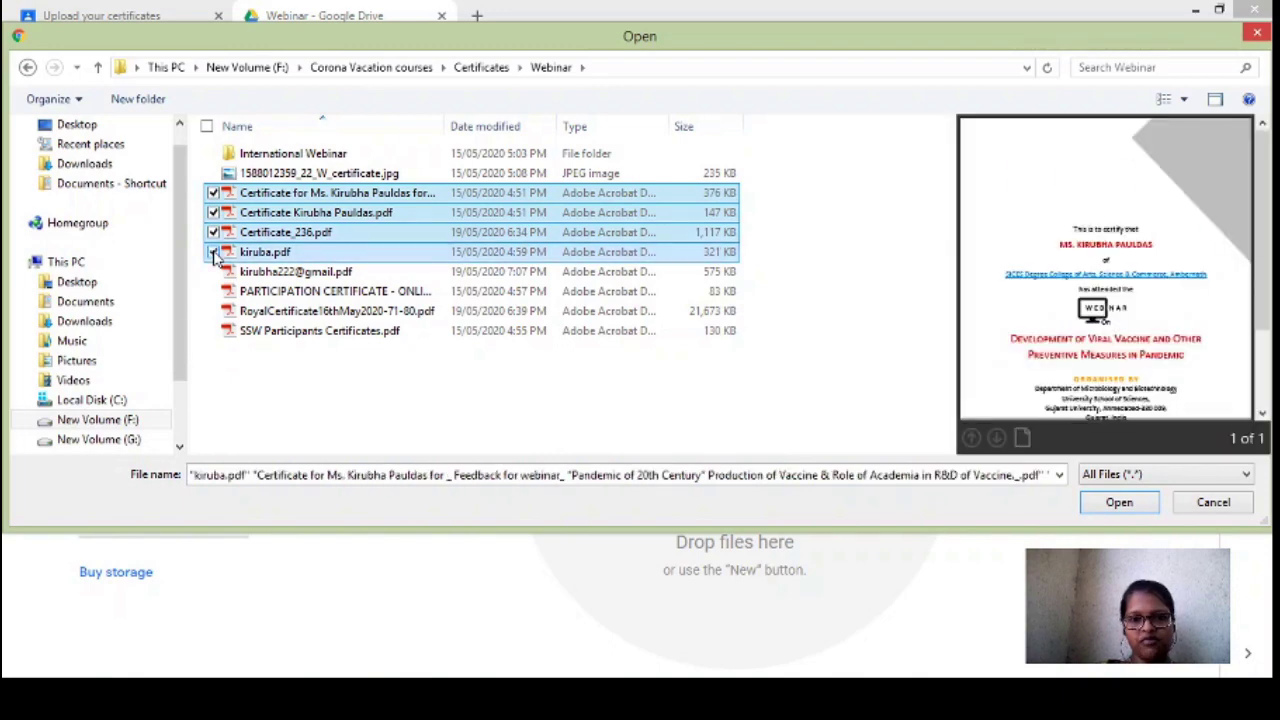
{"action": "left_click", "coordinate": [213, 232]}
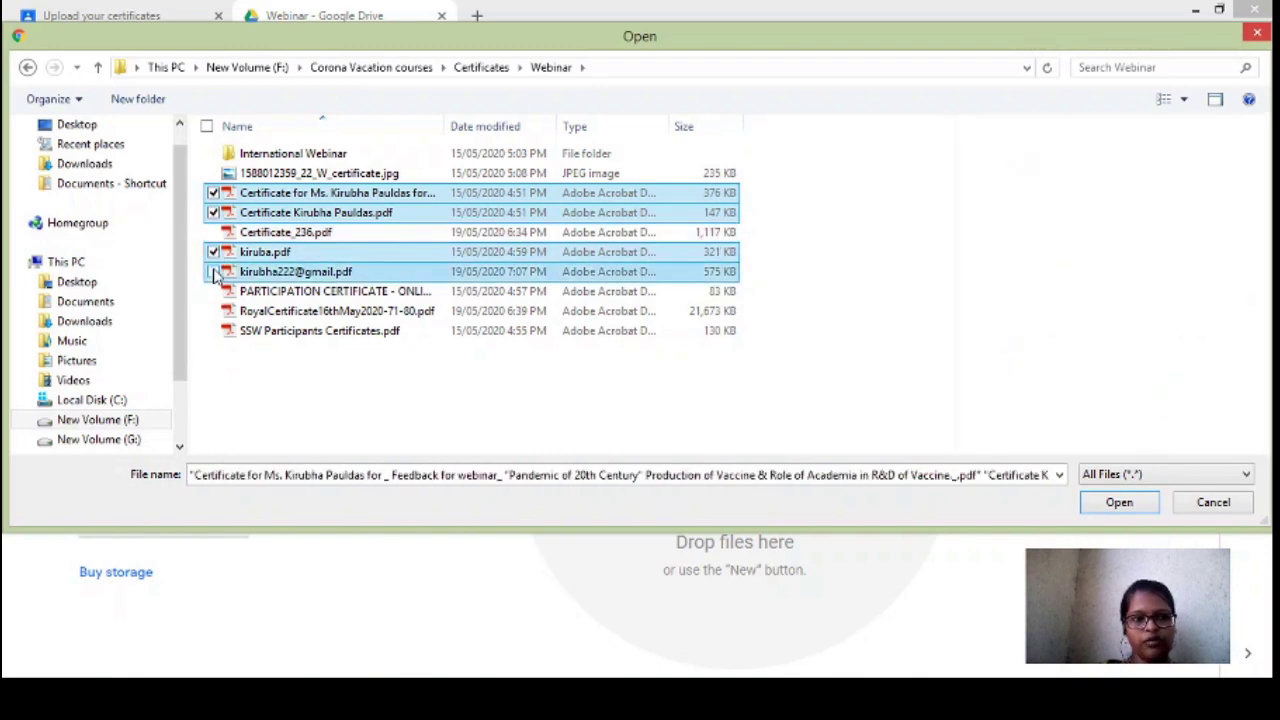
{"action": "left_click", "coordinate": [213, 272]}
{"action": "left_click", "coordinate": [1100, 510]}
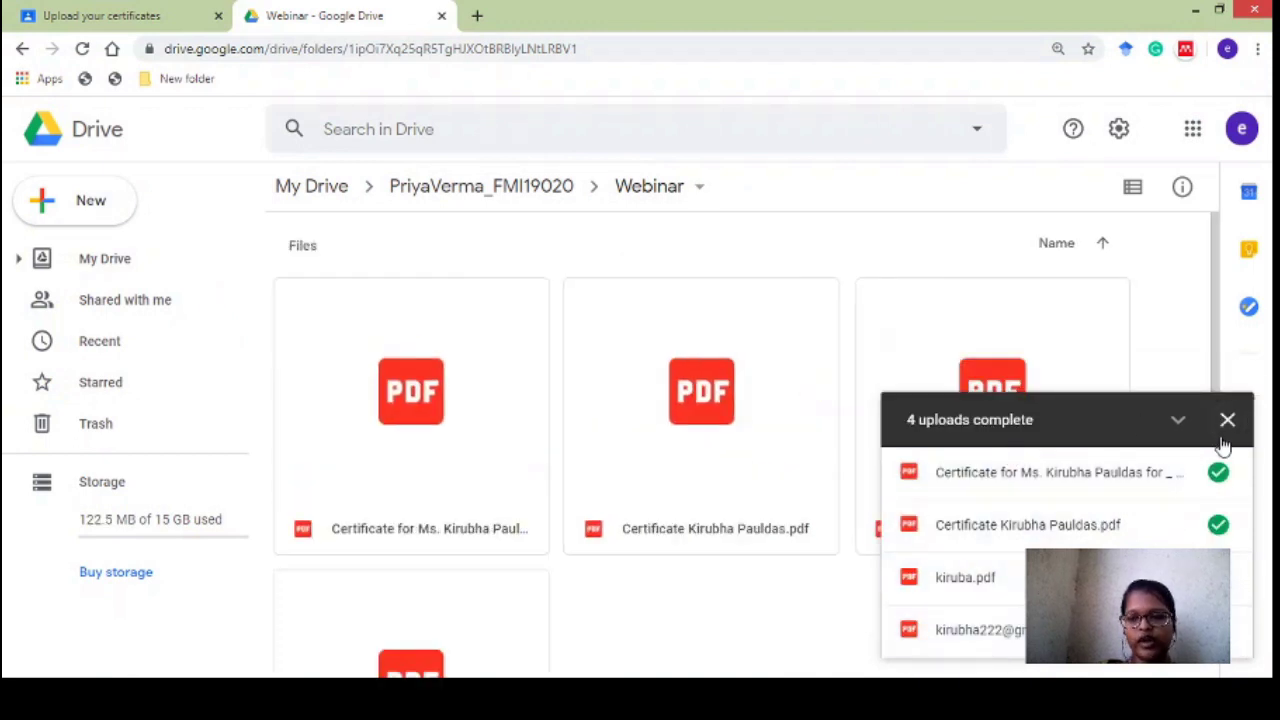
{"action": "left_click", "coordinate": [1224, 428]}
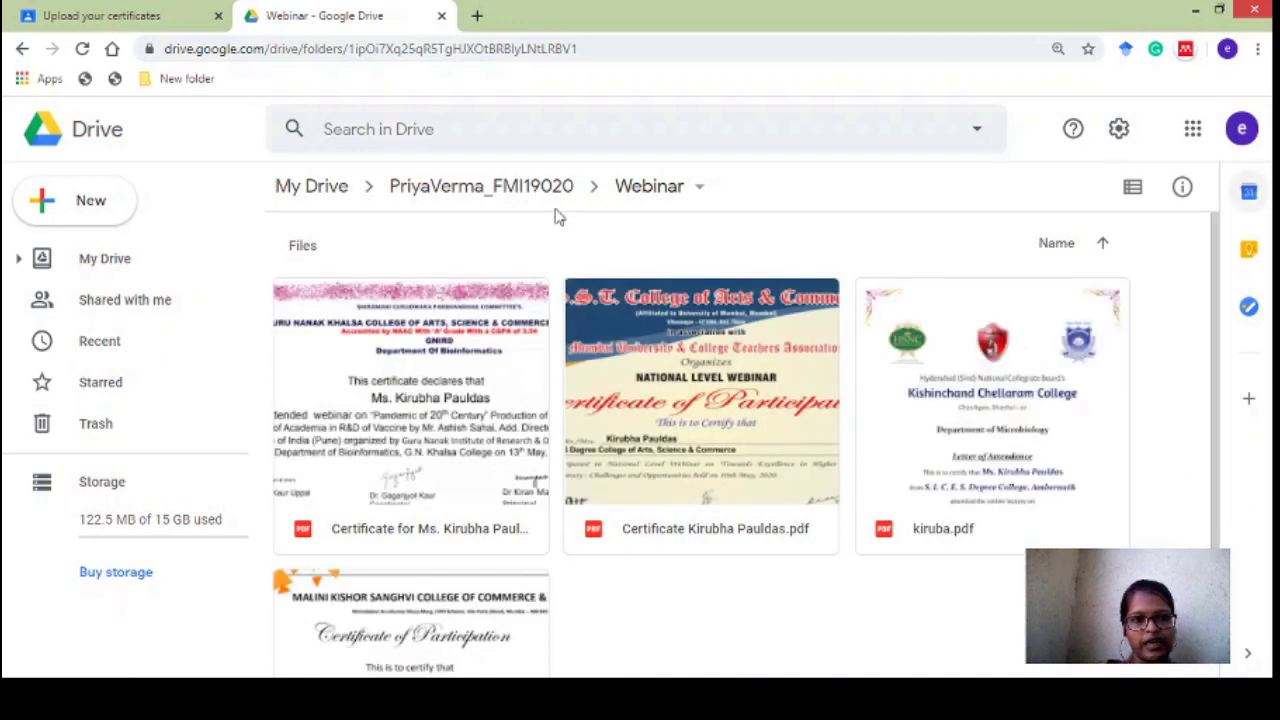
- Go back to the student's folder, look inside the Workshop subfolder, and return to My Drive
{"action": "left_click", "coordinate": [522, 195]}
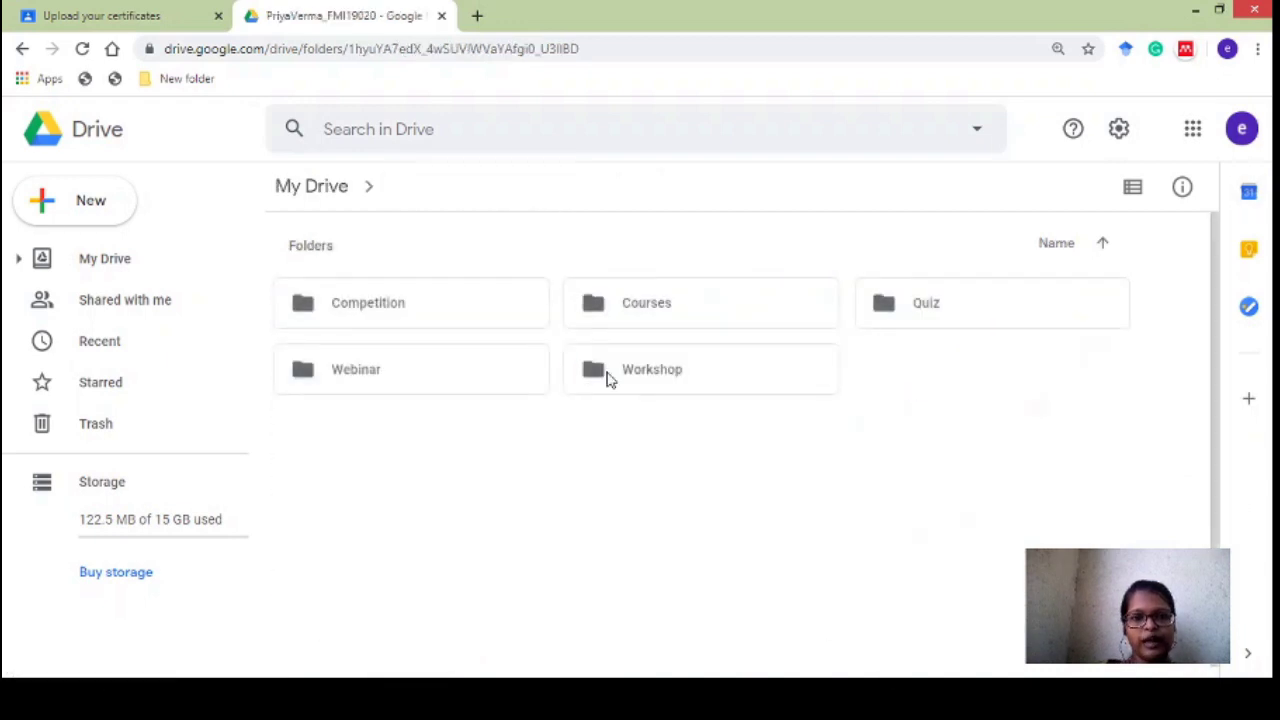
{"action": "double_click", "coordinate": [691, 374]}
{"action": "left_click", "coordinate": [22, 49]}
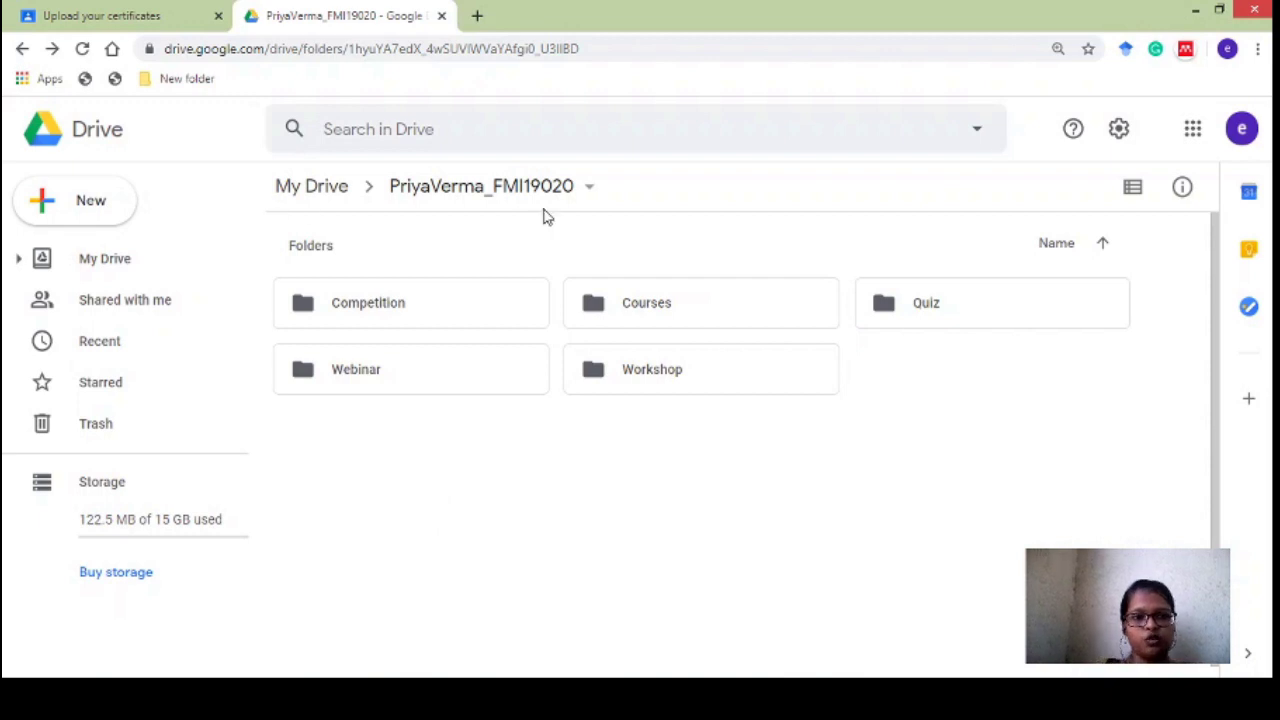
{"action": "left_click", "coordinate": [507, 191]}
{"action": "left_click", "coordinate": [840, 476]}
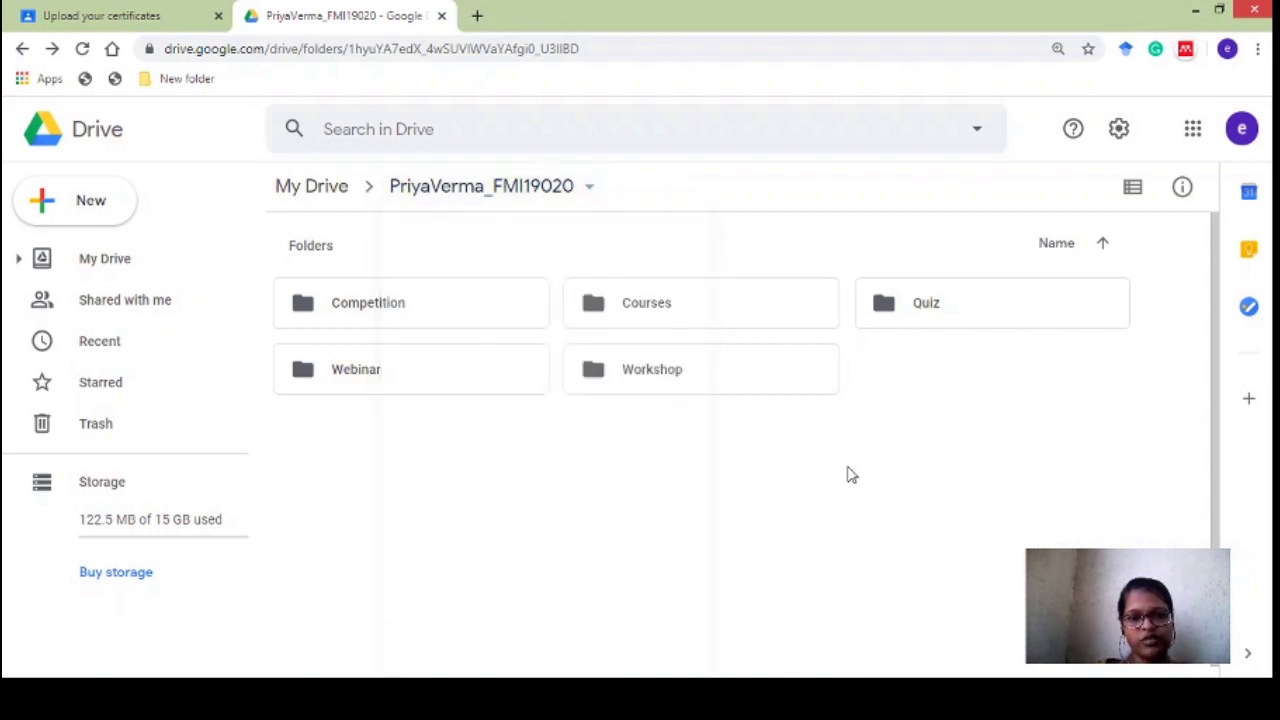
{"action": "left_click", "coordinate": [297, 211]}
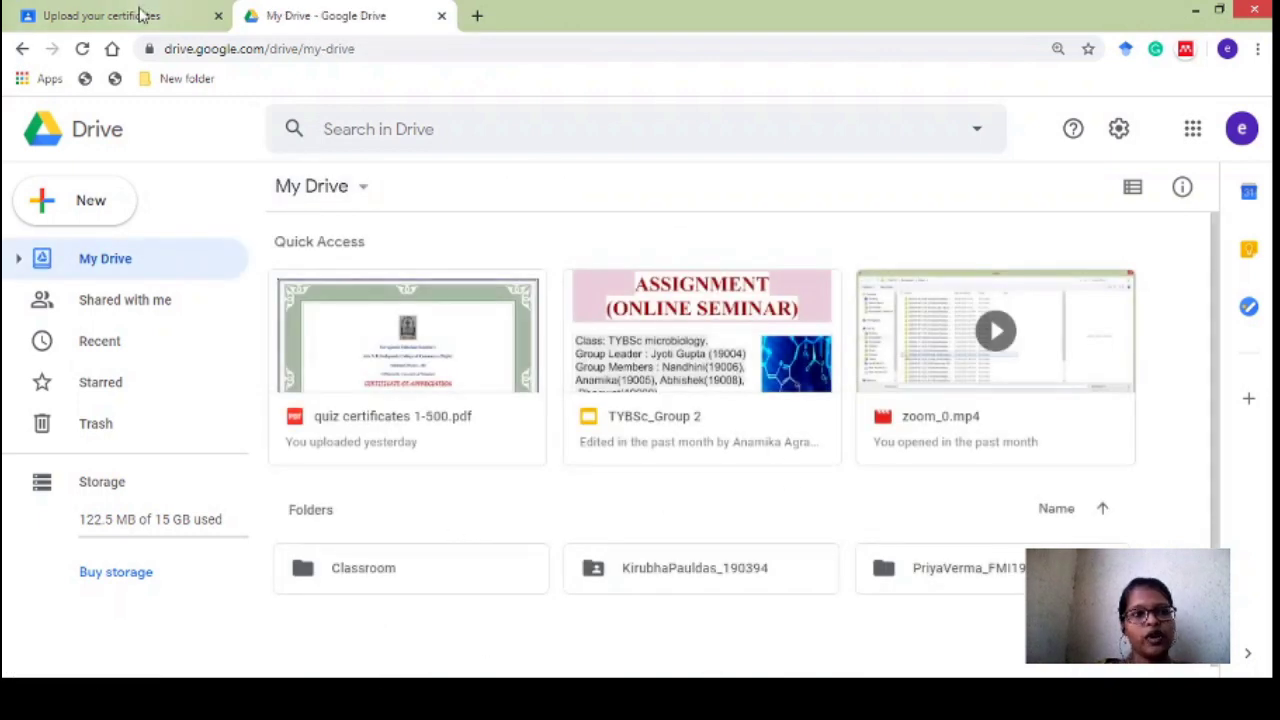
- Return to the Classroom assignment and view the options for attaching work without choosing one
{"action": "left_click", "coordinate": [143, 14]}
{"action": "scroll", "coordinate": [683, 307], "scroll_direction": "up", "scroll_amount": 2}
{"action": "scroll", "coordinate": [683, 307], "scroll_direction": "up", "scroll_amount": 1}
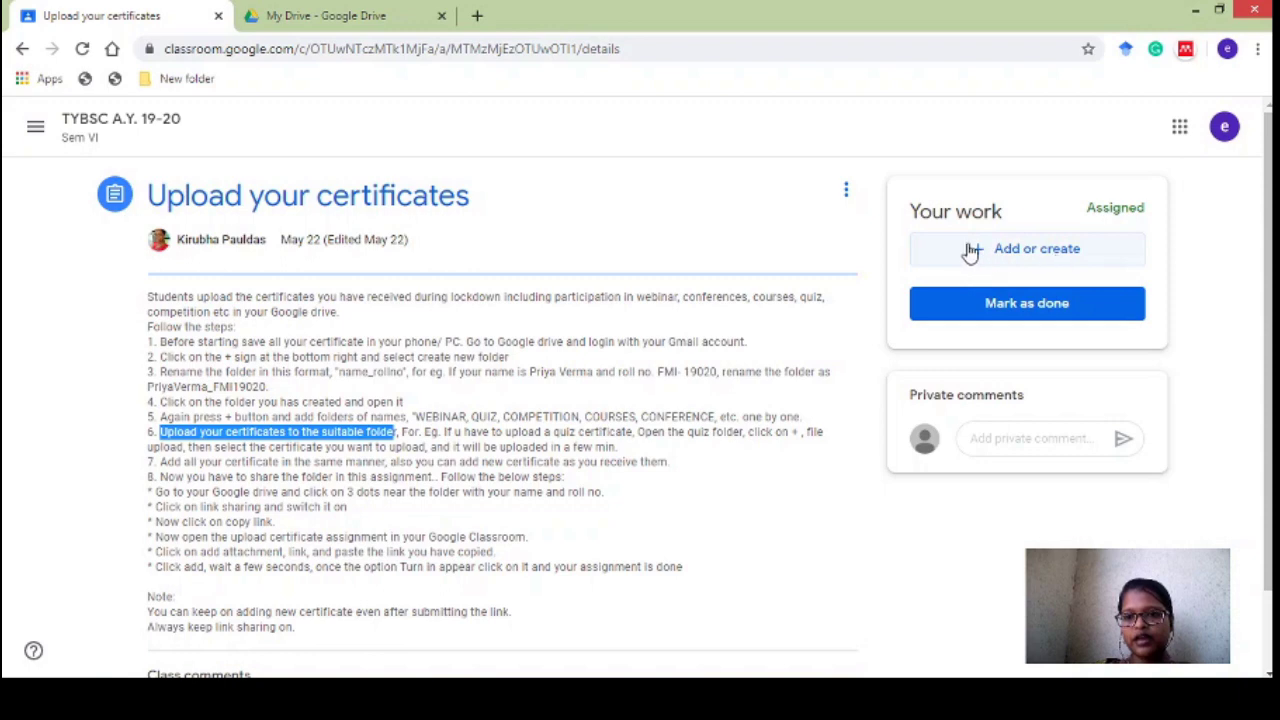
{"action": "left_click", "coordinate": [1036, 255]}
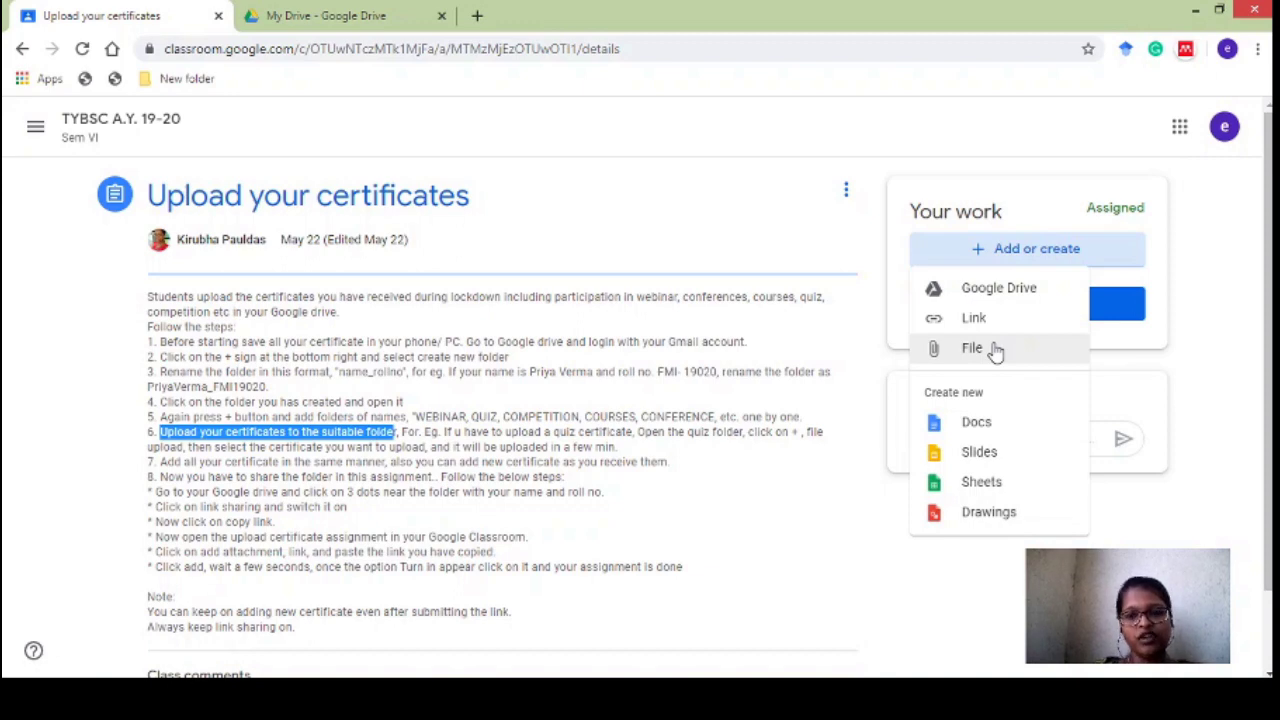
{"action": "left_click", "coordinate": [1227, 333]}
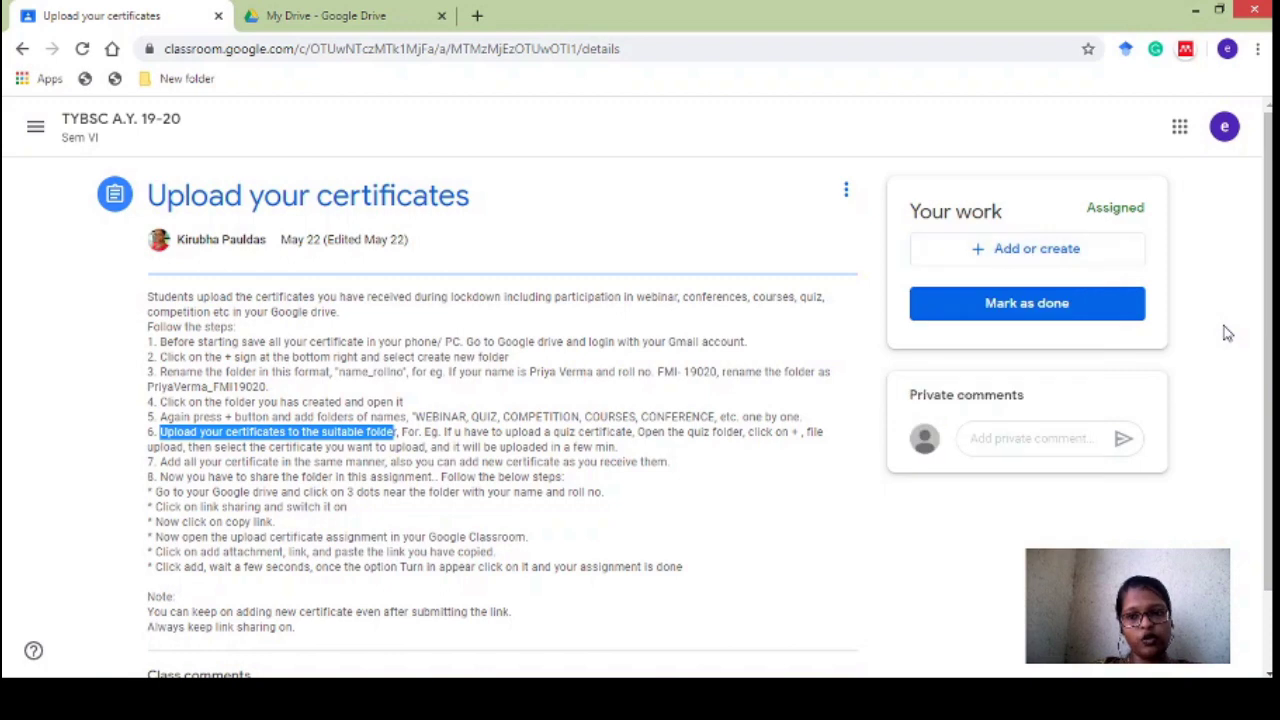
- Locate the student's folder in My Drive, then return to the assignment instructions and clear the text highlight
{"action": "left_click", "coordinate": [342, 12]}
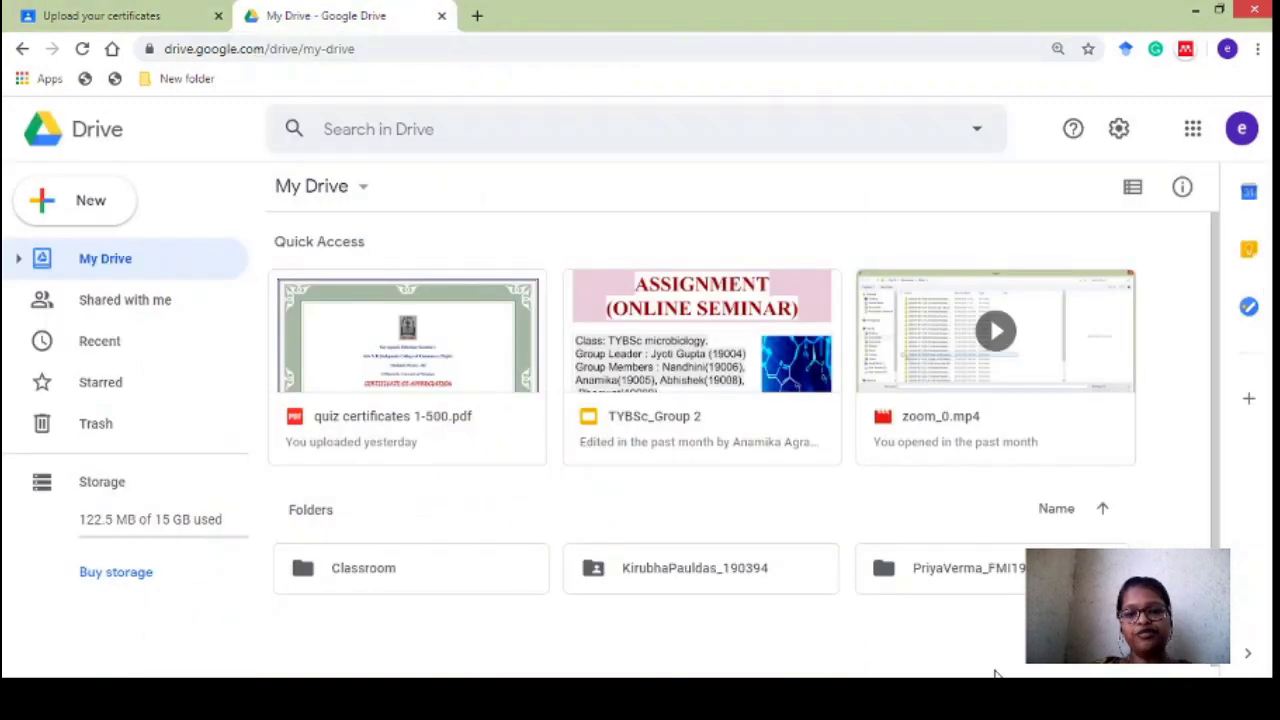
{"action": "scroll", "coordinate": [1022, 585], "scroll_direction": "down", "scroll_amount": 1}
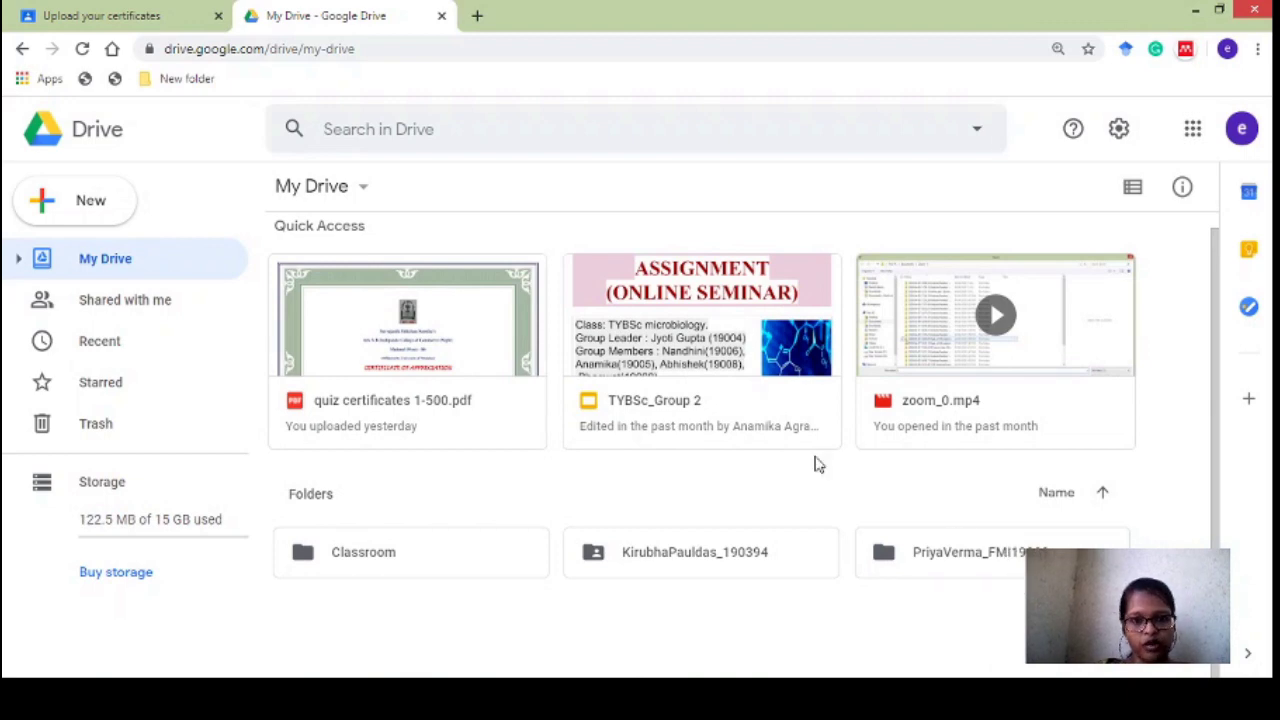
{"action": "left_click", "coordinate": [89, 12]}
{"action": "left_click", "coordinate": [168, 469]}
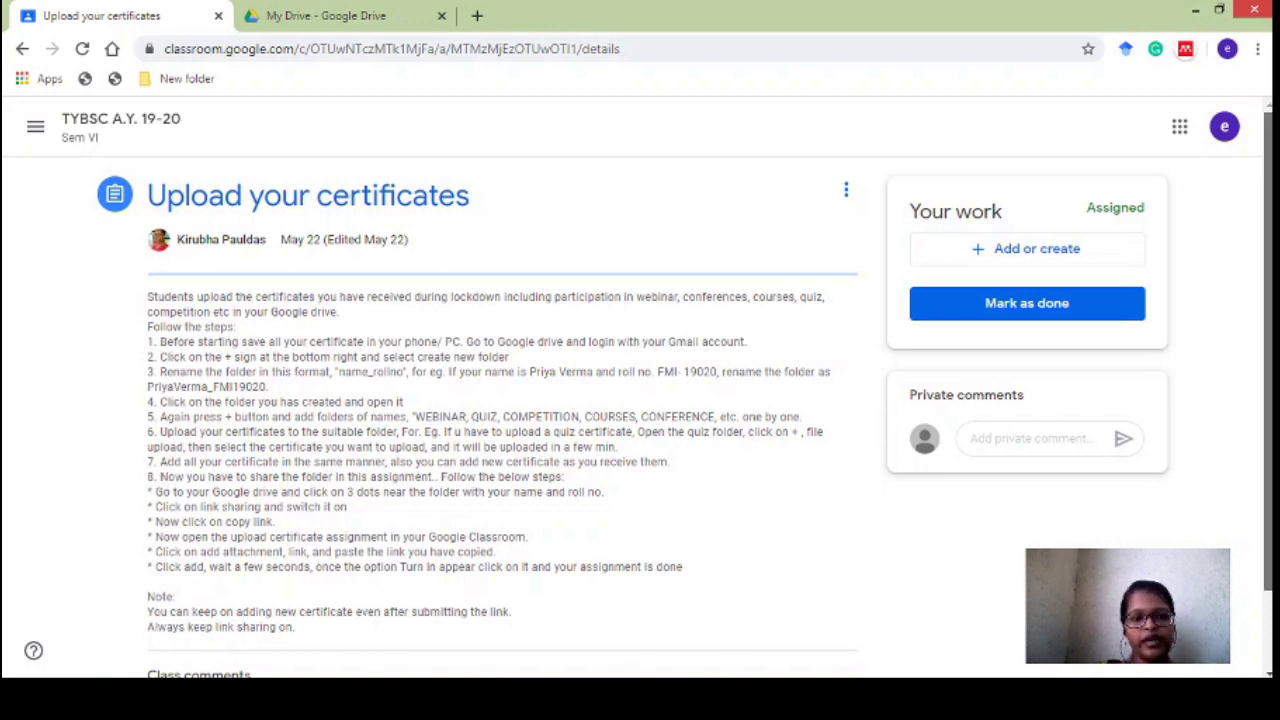
- Read step 8 of the assignment instructions about sharing the folder
{"action": "scroll", "coordinate": [750, 437], "scroll_direction": "down", "scroll_amount": 1}
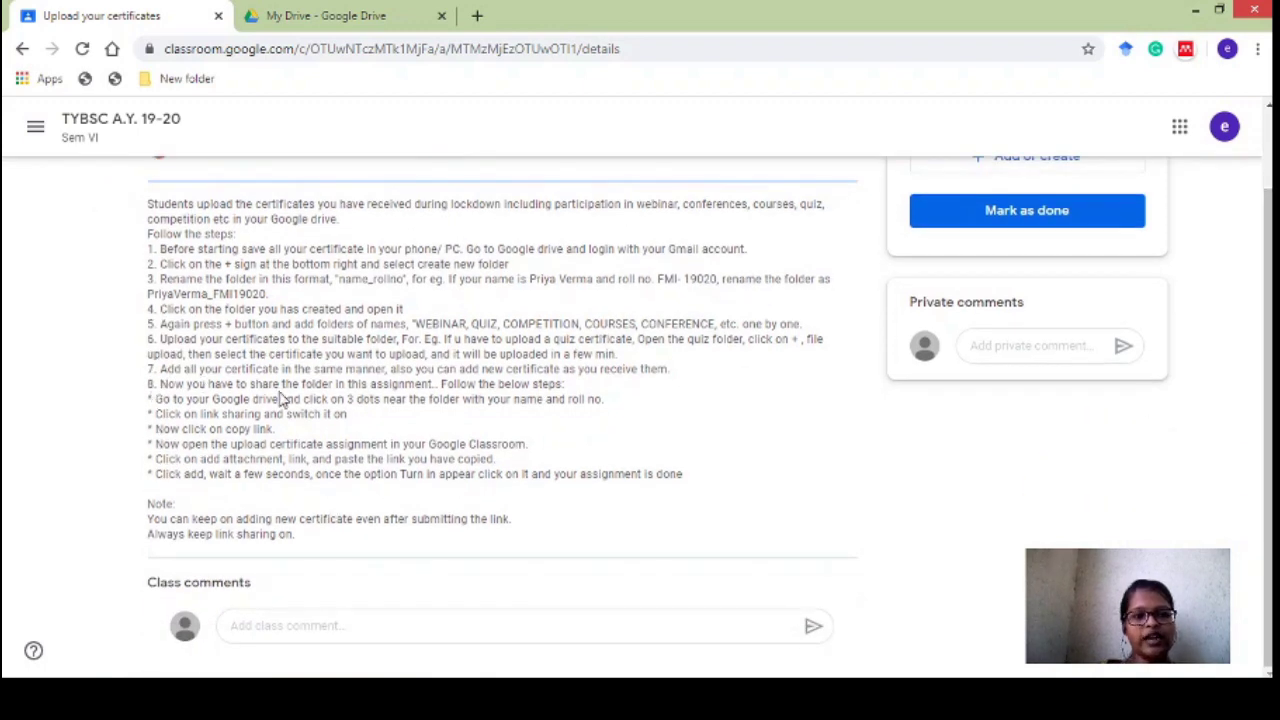
{"action": "left_click_drag", "start_coordinate": [250, 385], "coordinate": [476, 386]}
{"action": "left_click", "coordinate": [441, 386]}
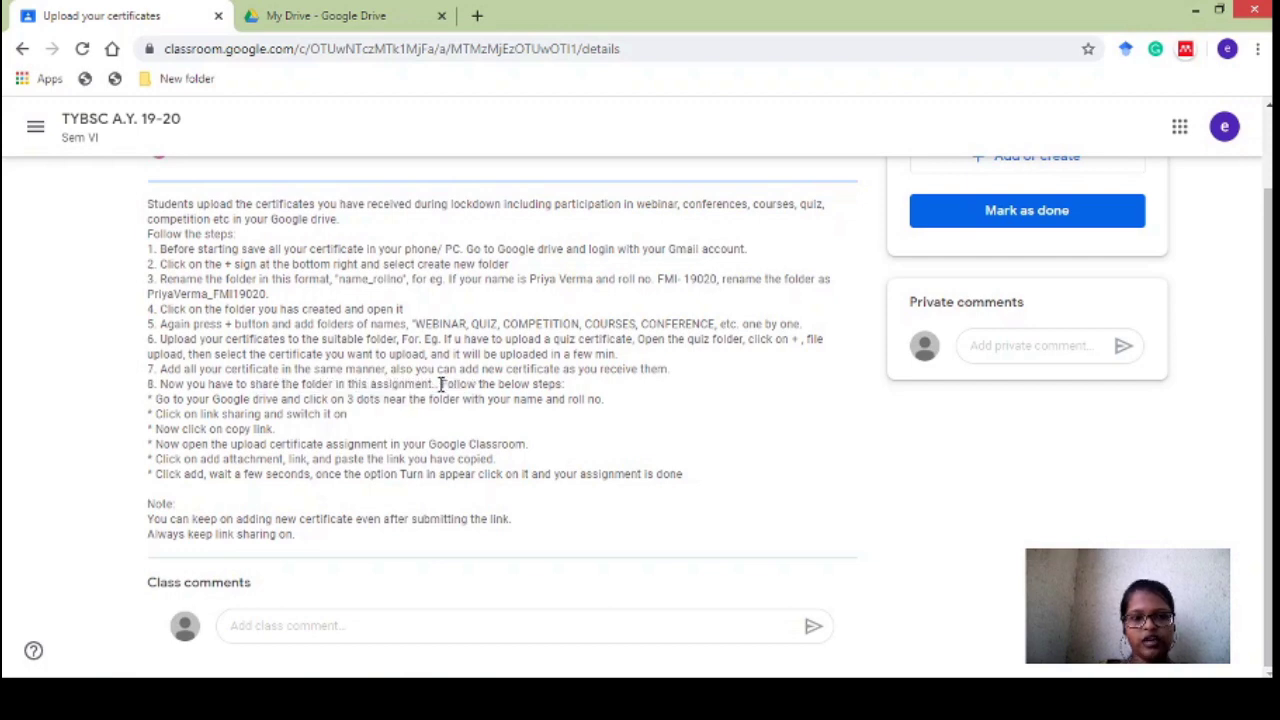
- Select the student's folder in My Drive and look through its additional actions without choosing one
{"action": "left_click", "coordinate": [367, 10]}
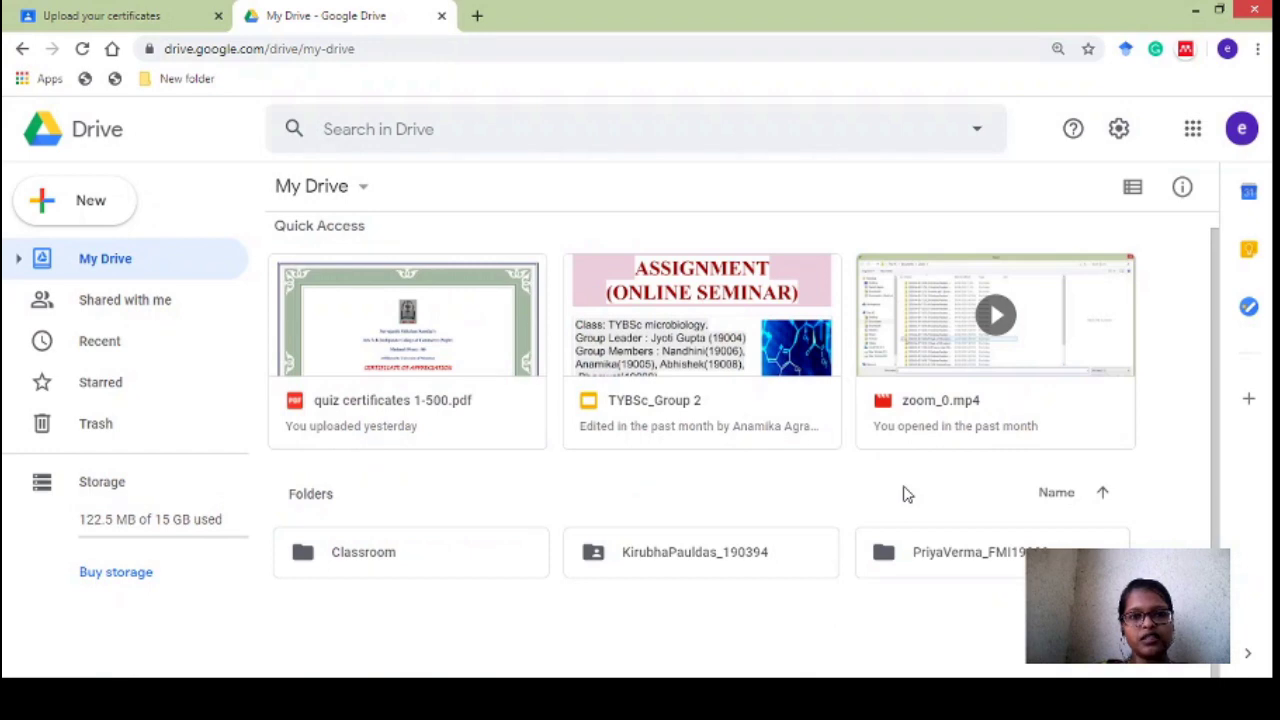
{"action": "left_click", "coordinate": [1008, 563]}
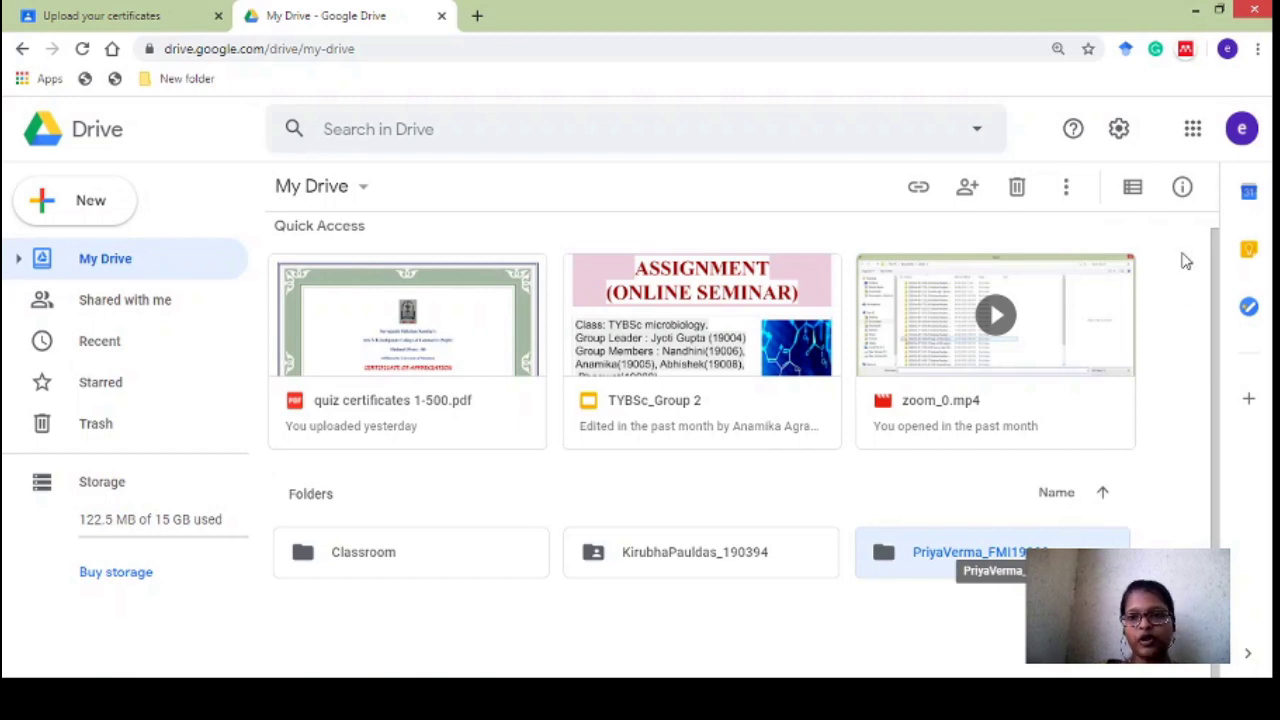
{"action": "left_click", "coordinate": [1067, 190]}
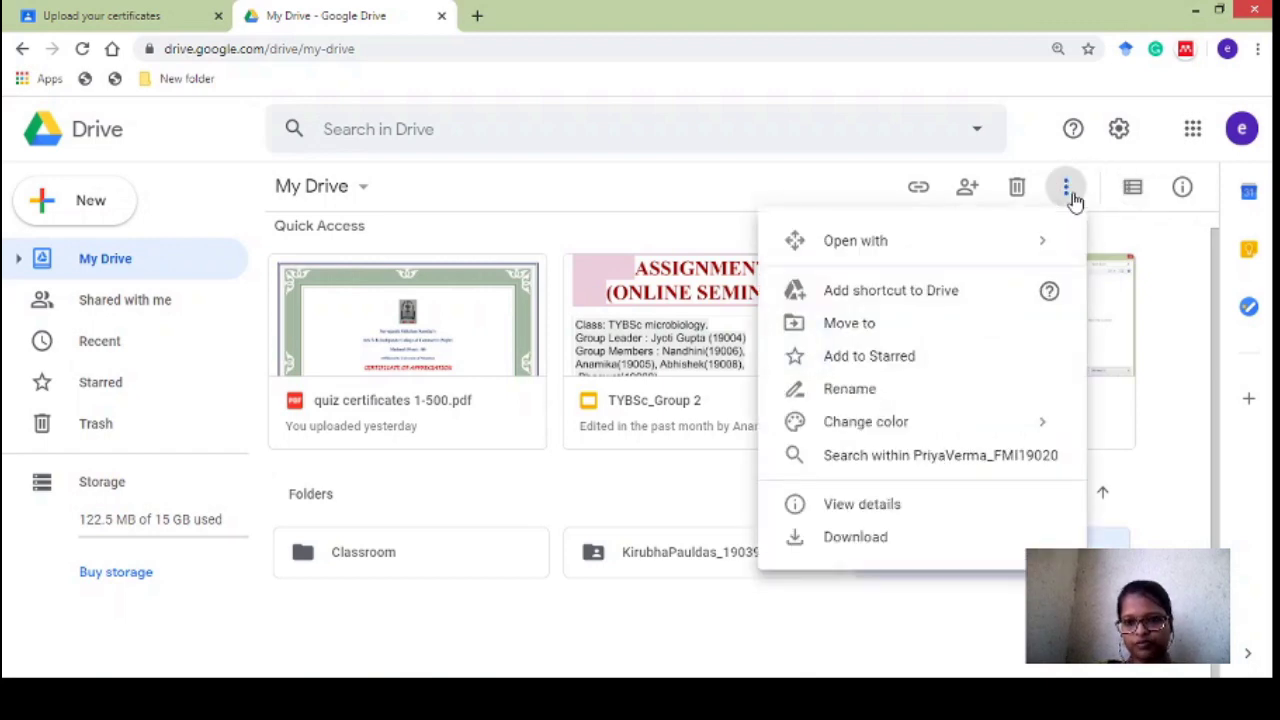
{"action": "left_click", "coordinate": [1141, 247]}
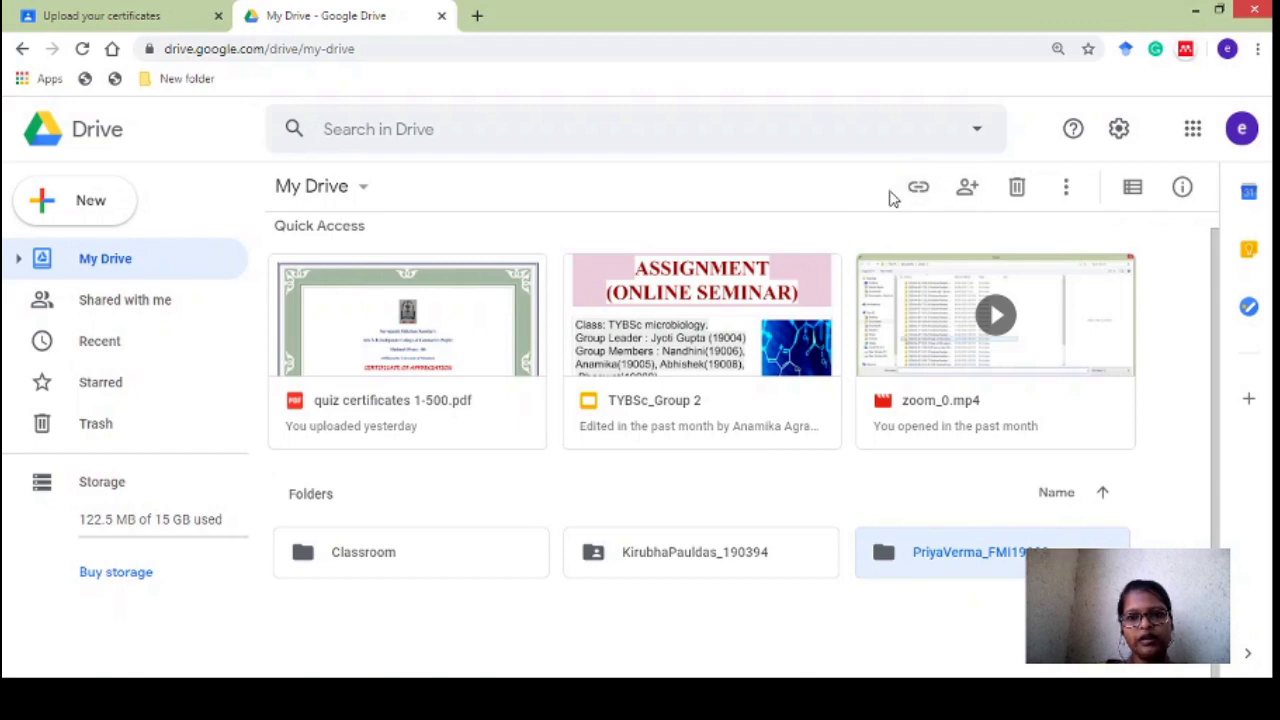
- Reread the assignment instructions on switching on link sharing and copying the link
{"action": "left_click", "coordinate": [140, 12]}
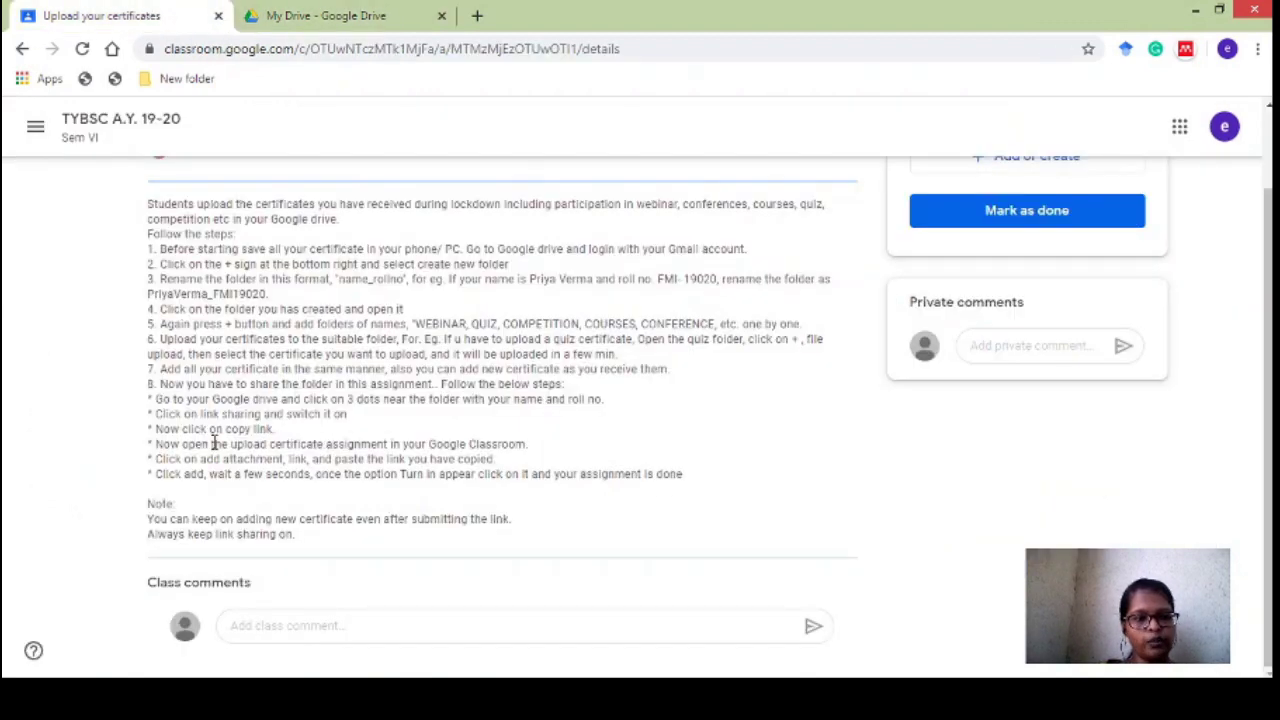
{"action": "left_click_drag", "start_coordinate": [183, 414], "coordinate": [346, 414]}
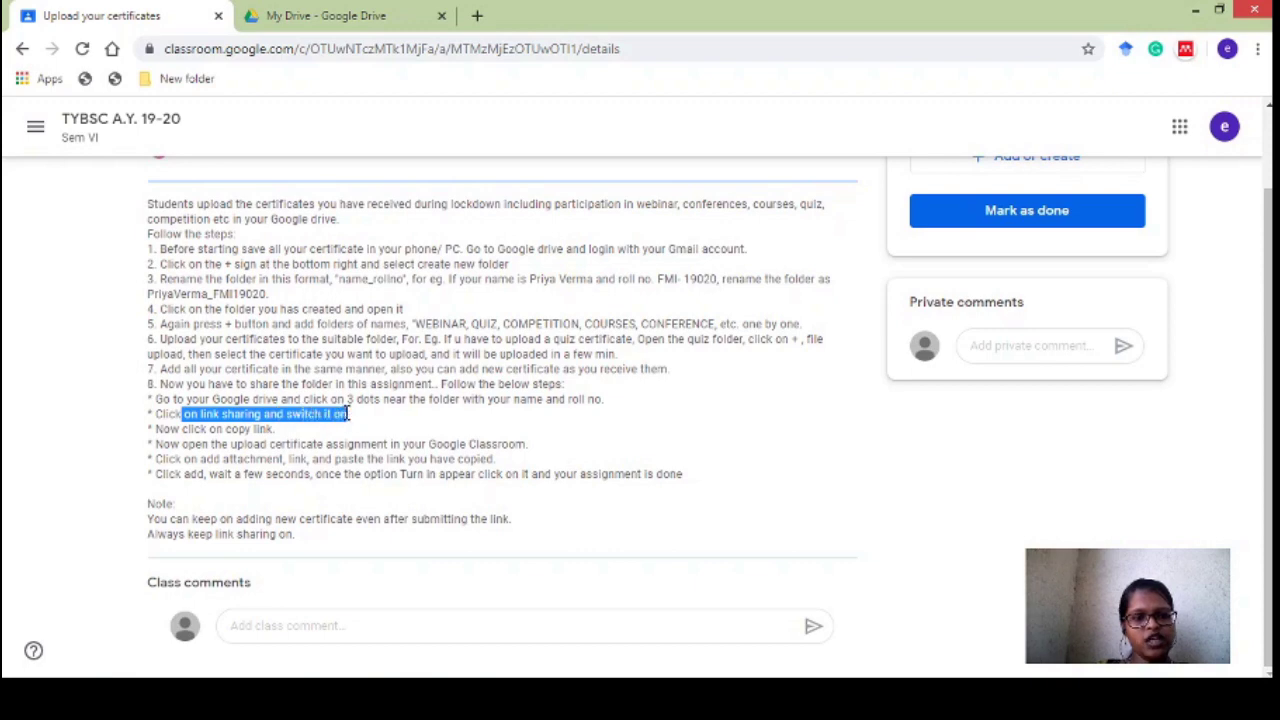
{"action": "left_click_drag", "start_coordinate": [185, 429], "coordinate": [268, 444]}
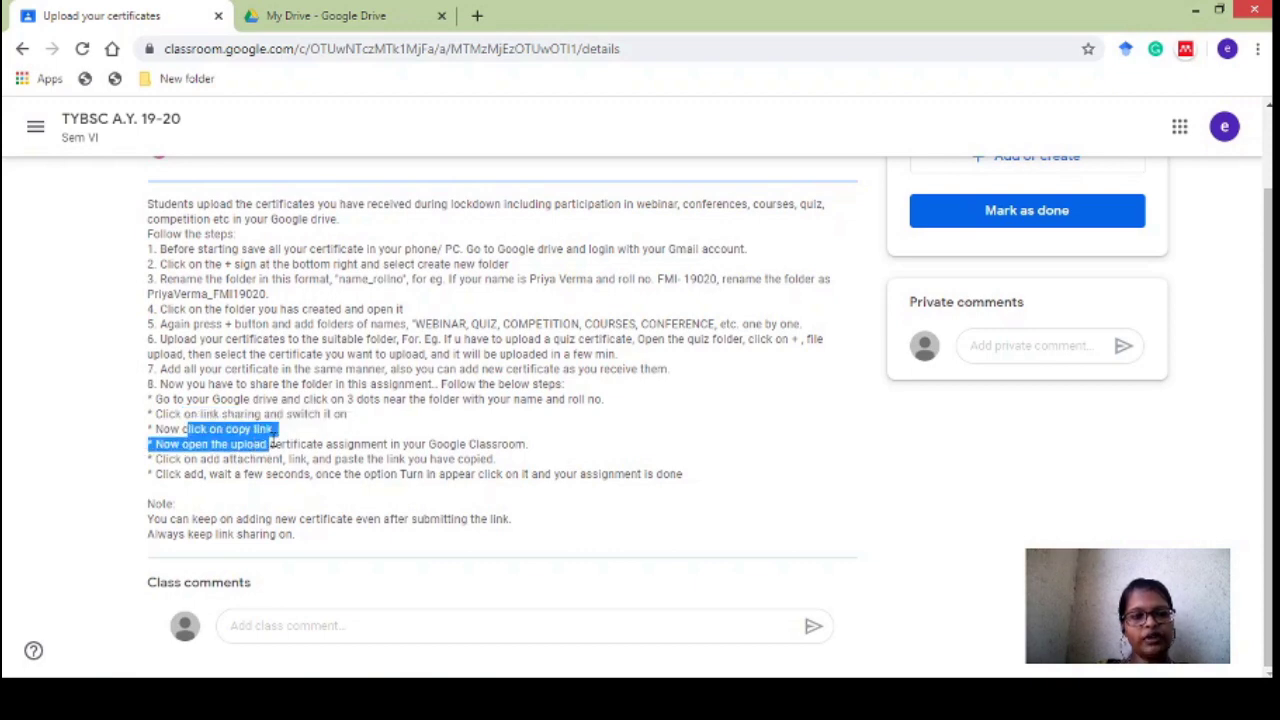
- Turn on link sharing for the student's folder in My Drive and copy its link
{"action": "left_click", "coordinate": [346, 10]}
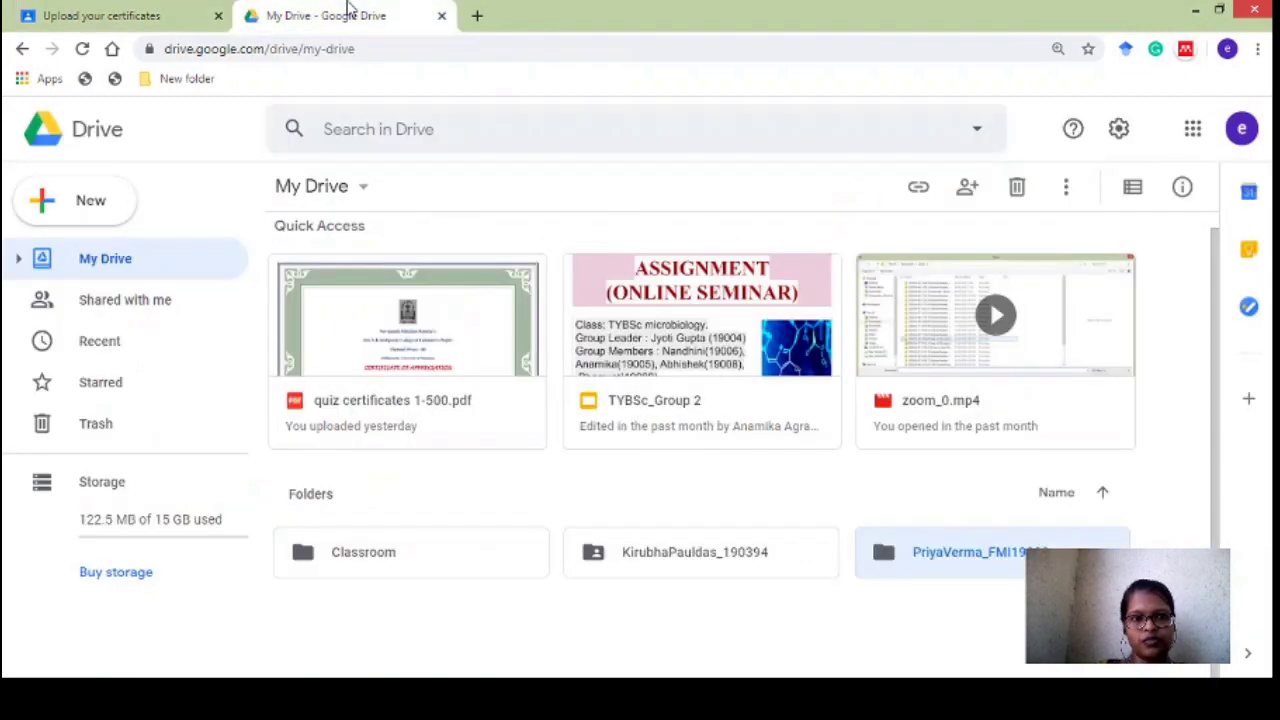
{"action": "left_click", "coordinate": [919, 193]}
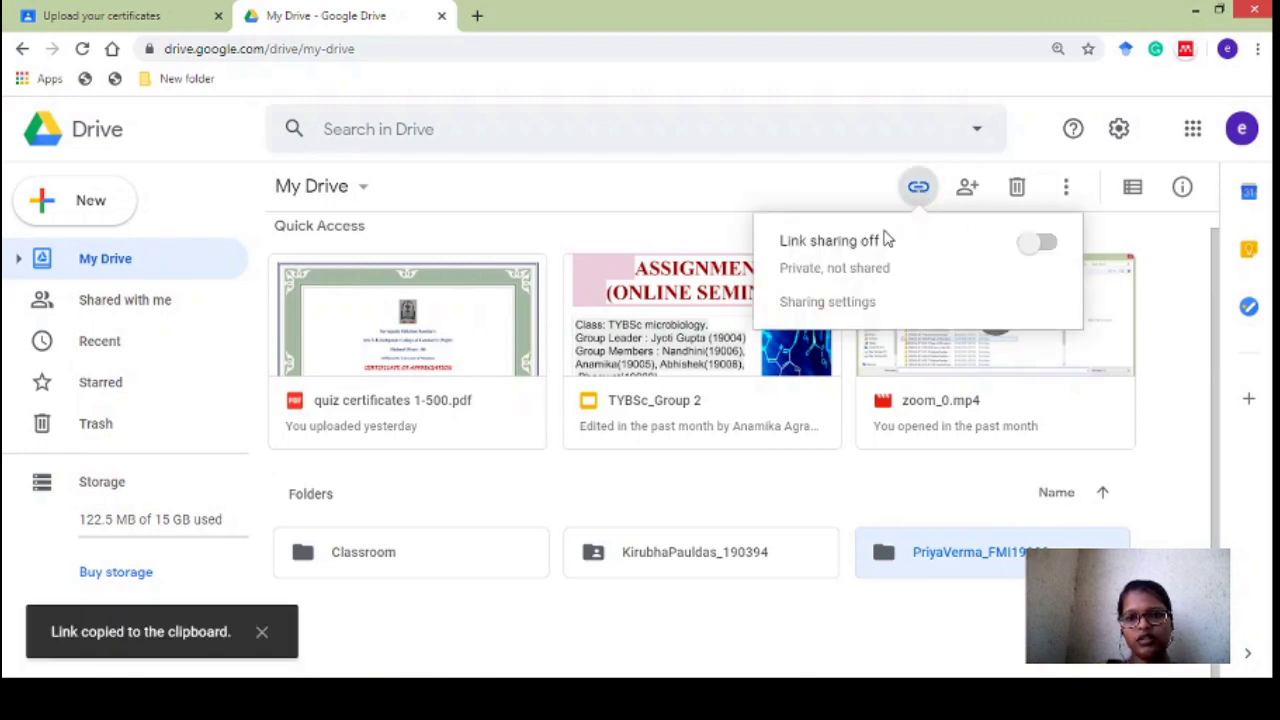
{"action": "left_click", "coordinate": [1043, 245]}
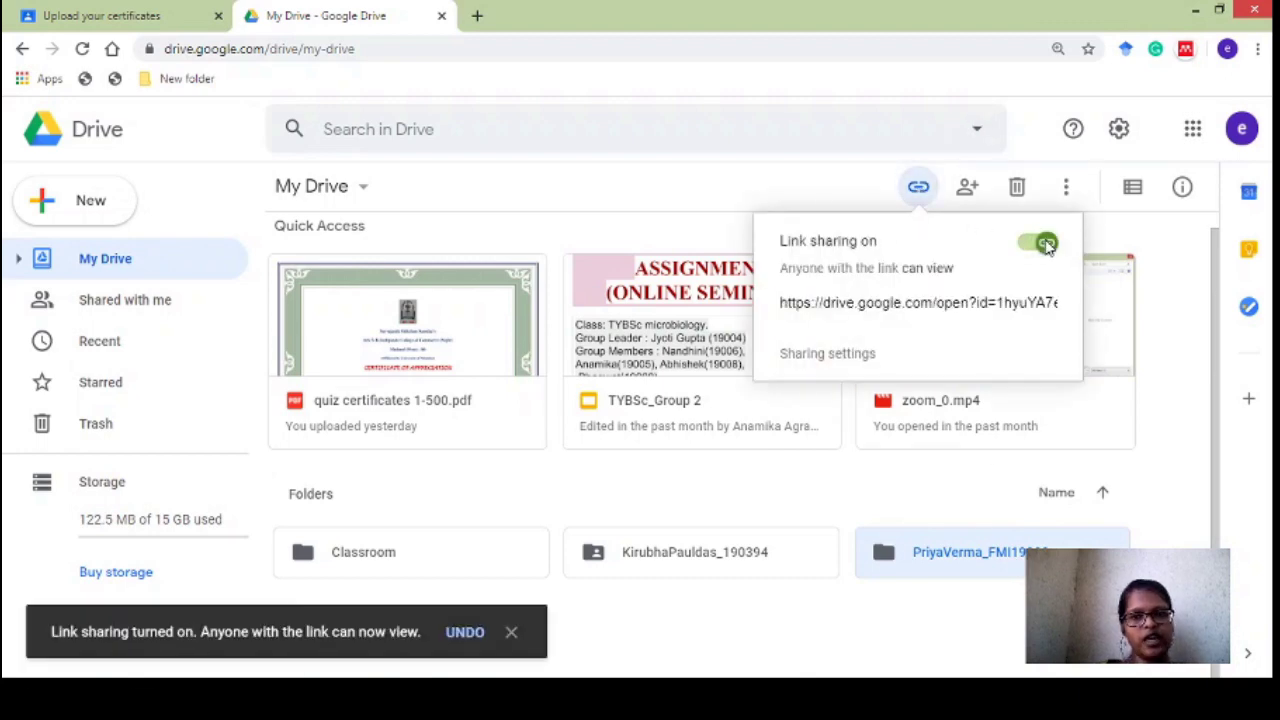
{"action": "left_click", "coordinate": [846, 307]}
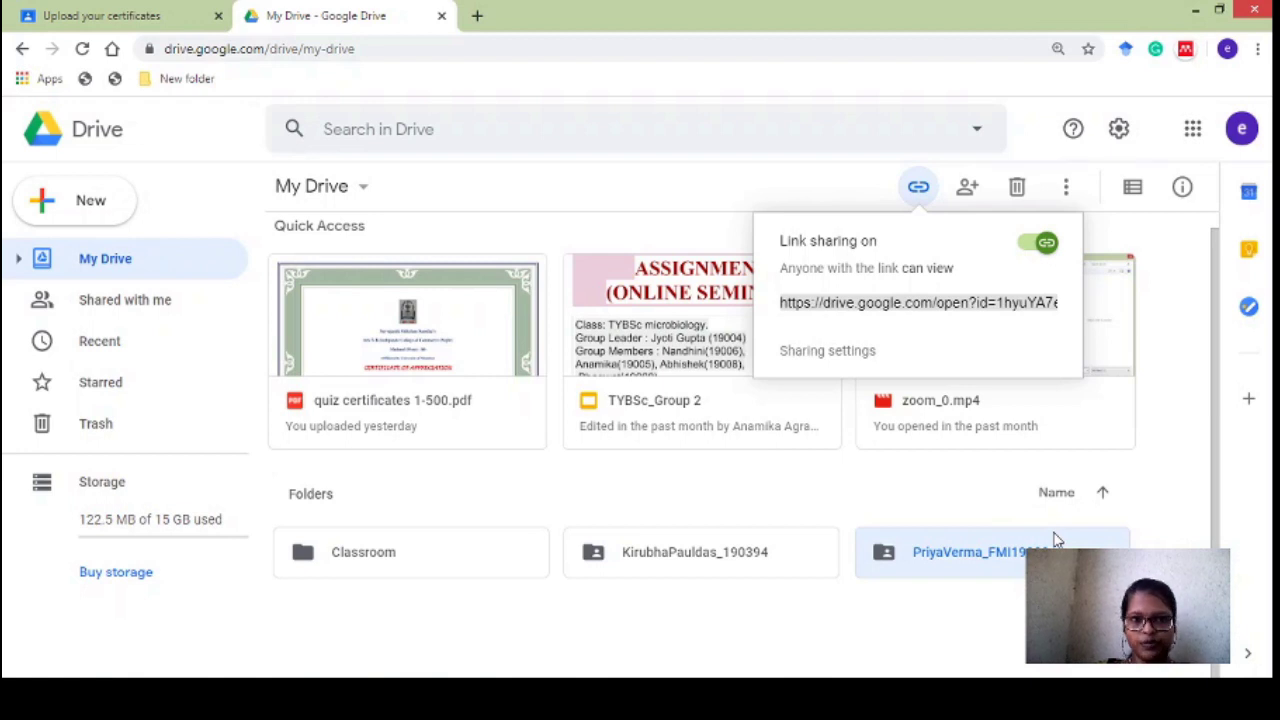
{"action": "right_click", "coordinate": [935, 303]}
{"action": "left_click", "coordinate": [957, 317]}
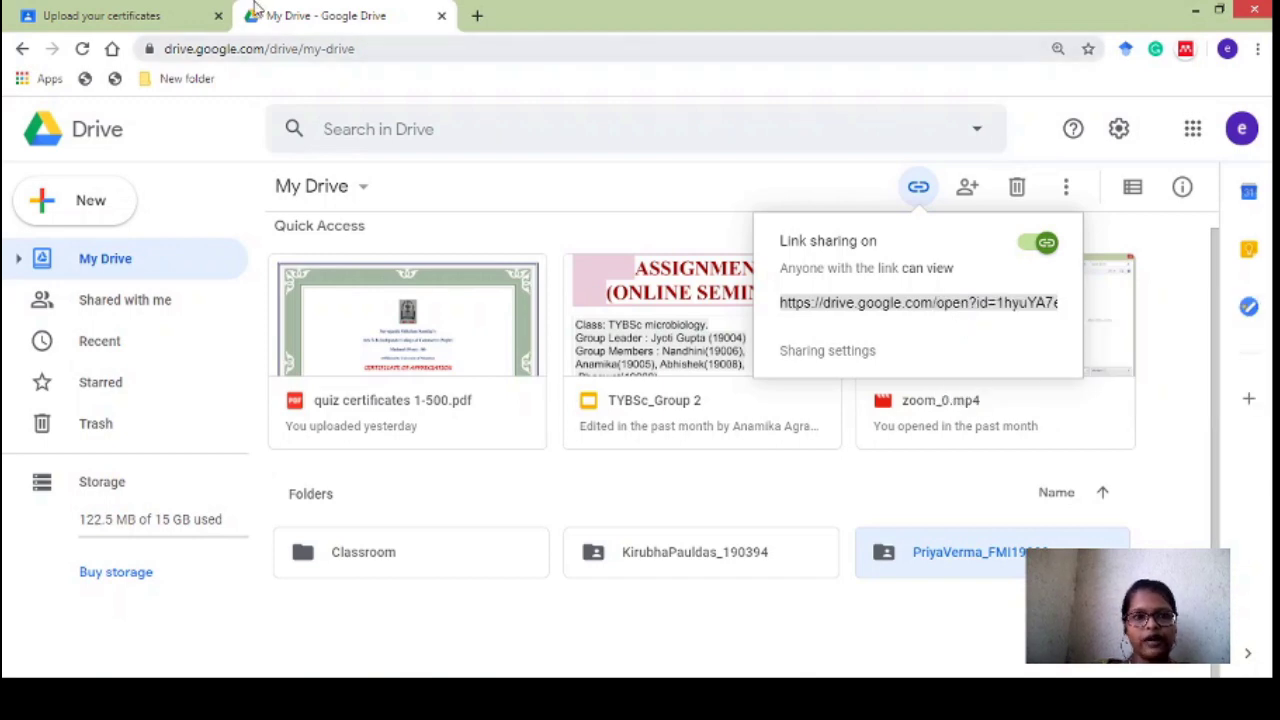
- Attach the copied folder link to the Upload your certificates assignment in Classroom
{"action": "left_click", "coordinate": [170, 15]}
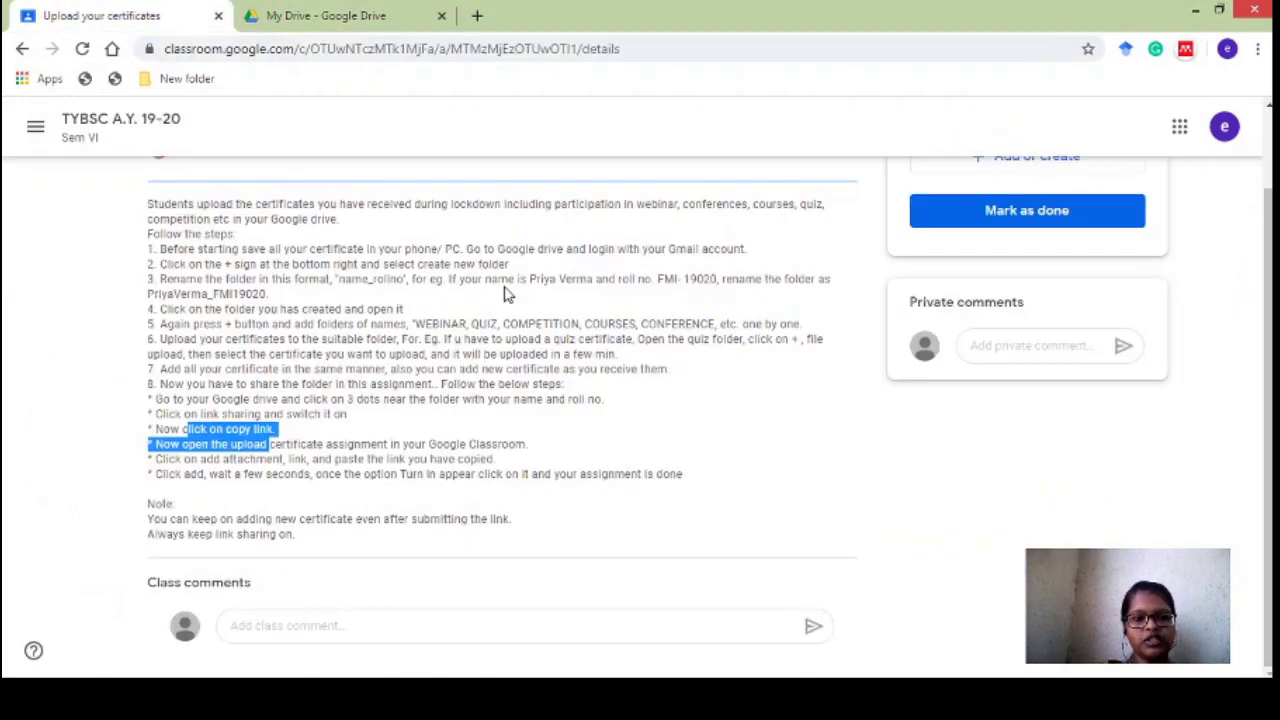
{"action": "left_click", "coordinate": [546, 401]}
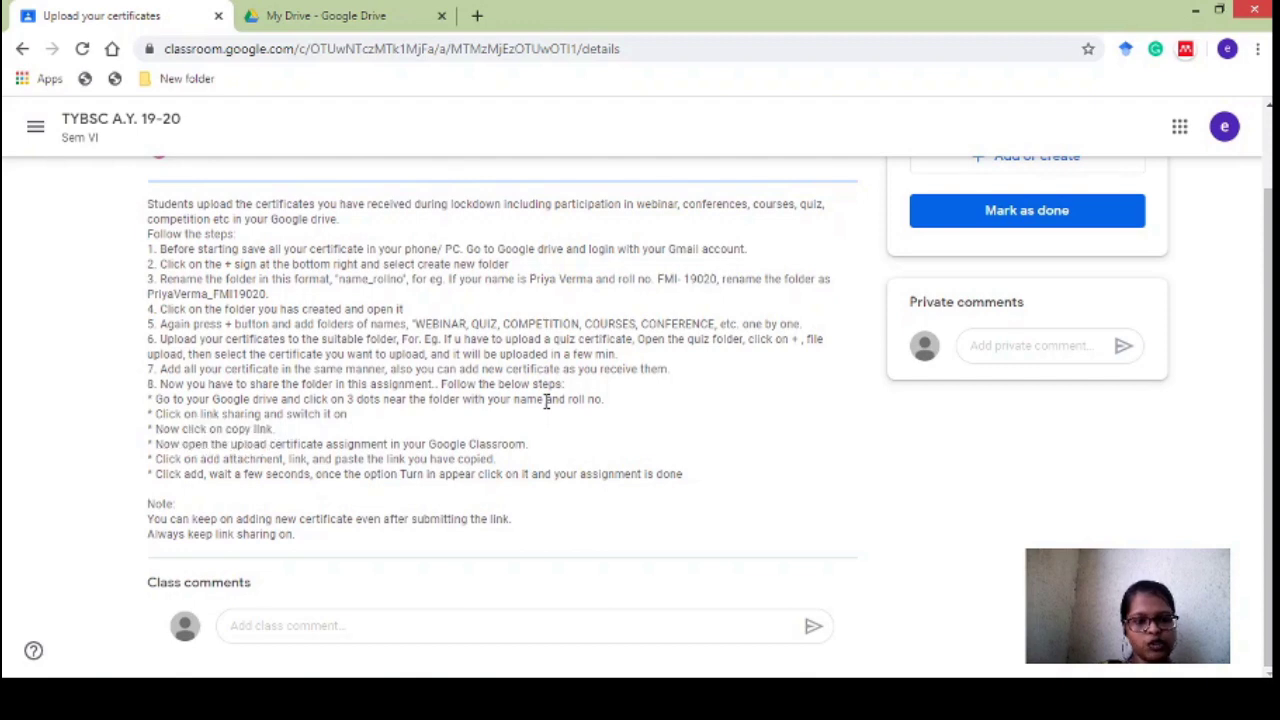
{"action": "scroll", "coordinate": [979, 303], "scroll_direction": "up", "scroll_amount": 2}
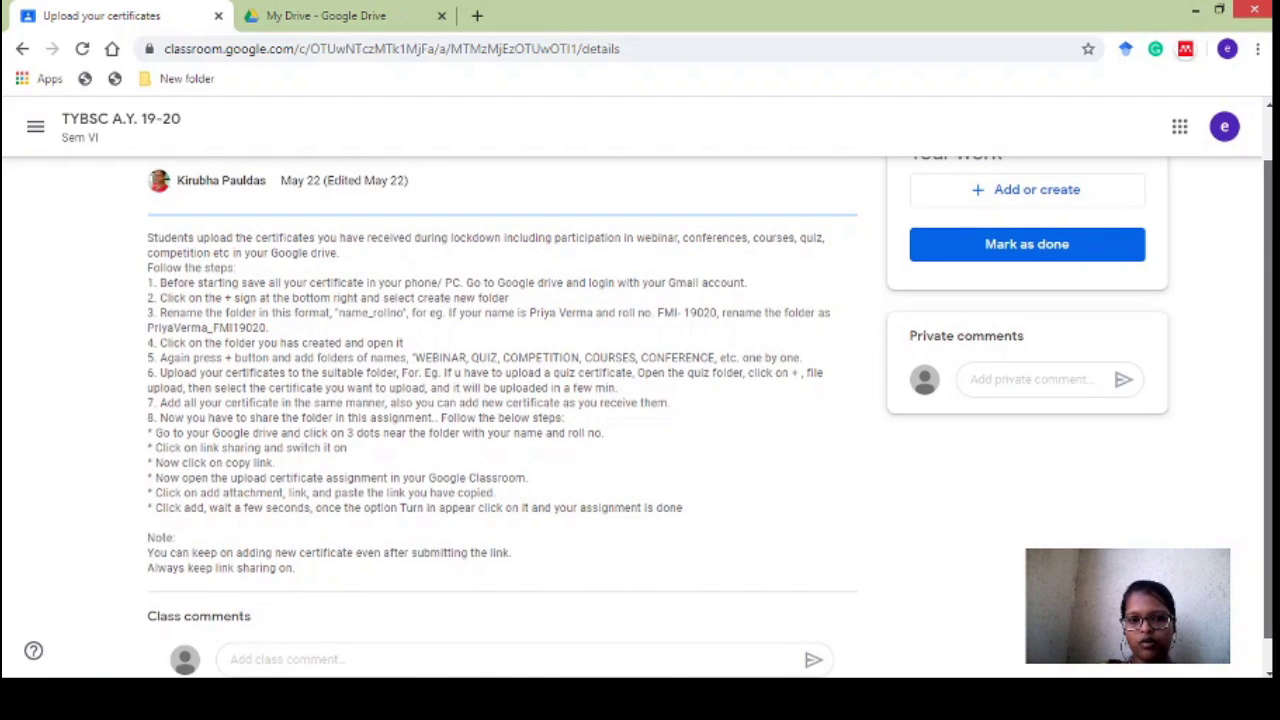
{"action": "scroll", "coordinate": [930, 245], "scroll_direction": "up", "scroll_amount": 1}
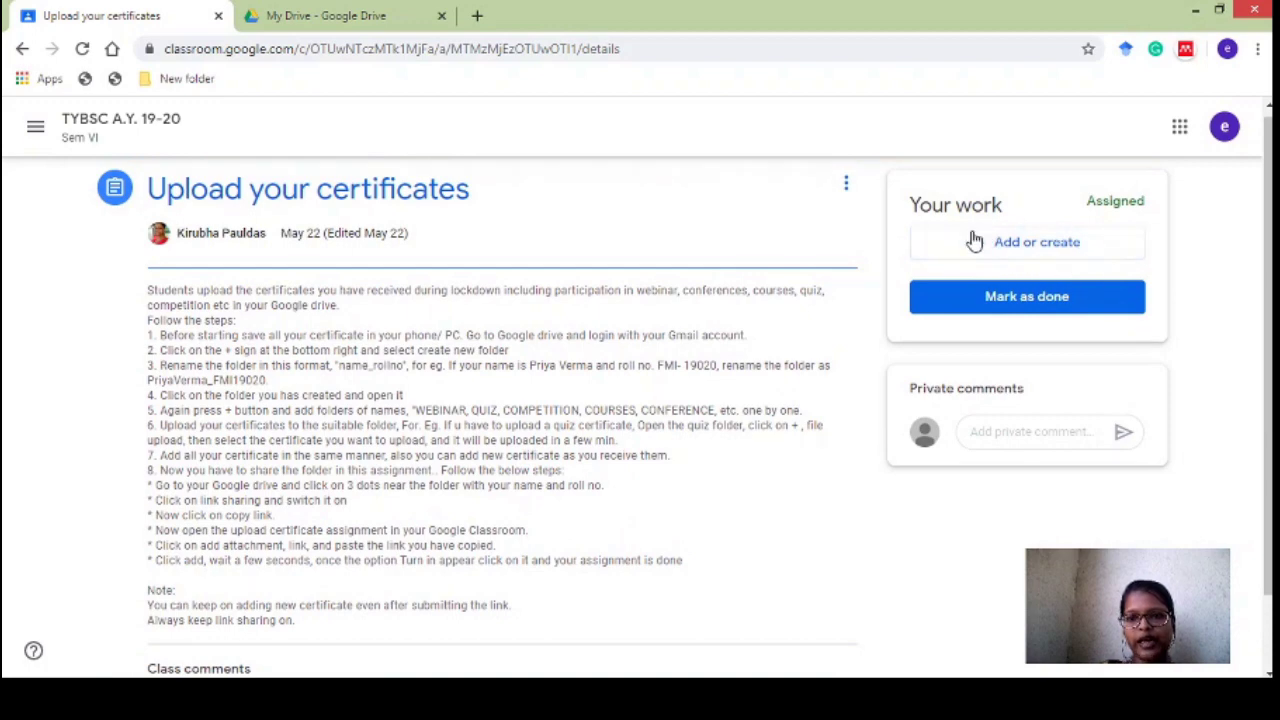
{"action": "left_click", "coordinate": [952, 249]}
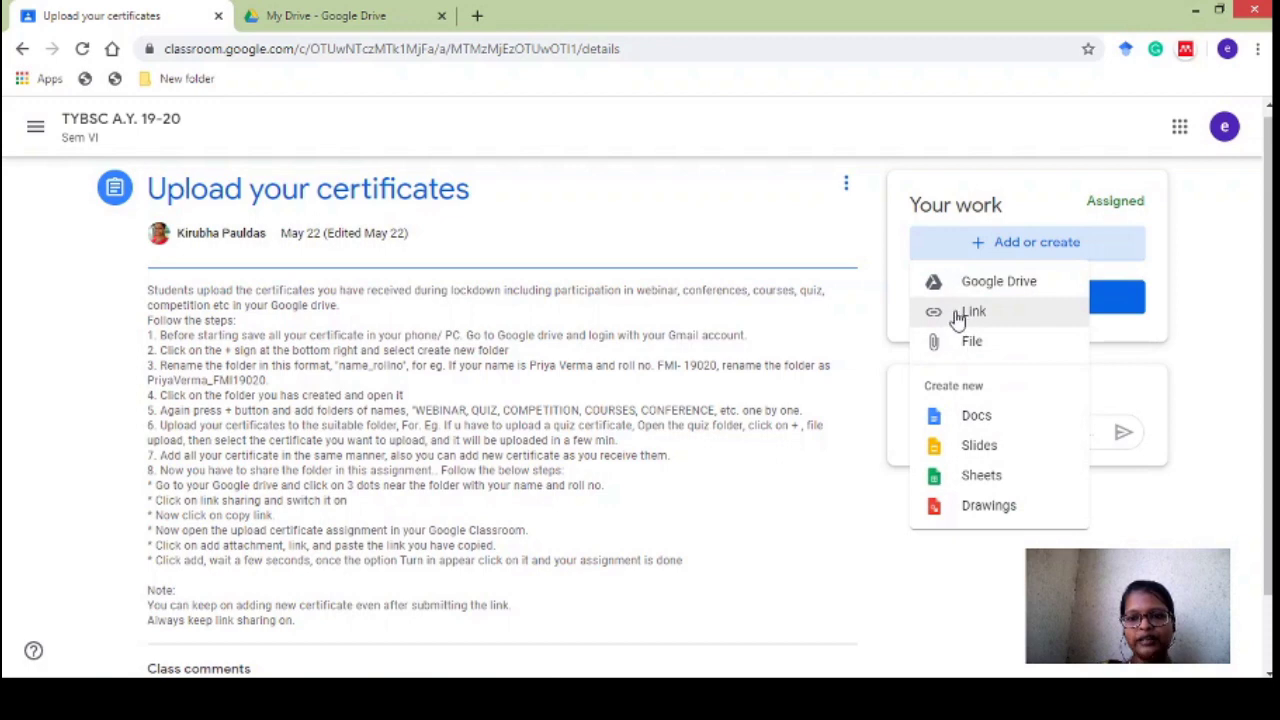
{"action": "left_click", "coordinate": [1024, 320]}
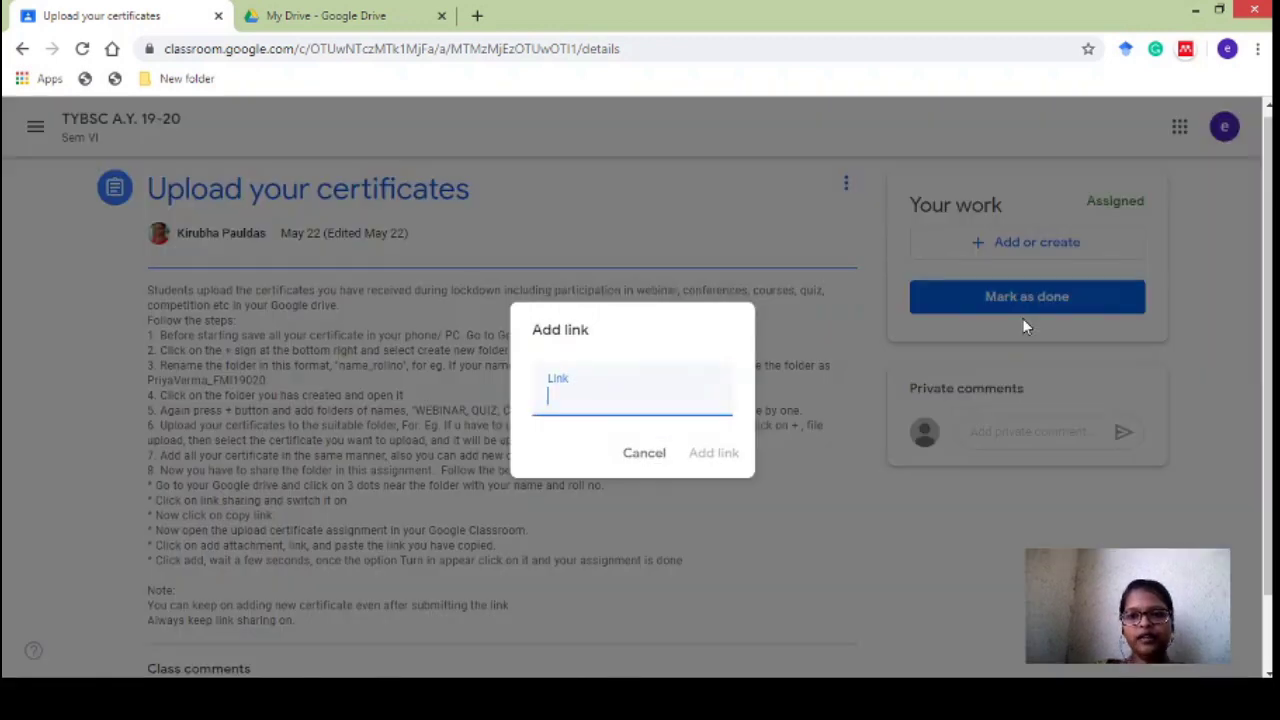
{"action": "right_click", "coordinate": [575, 401]}
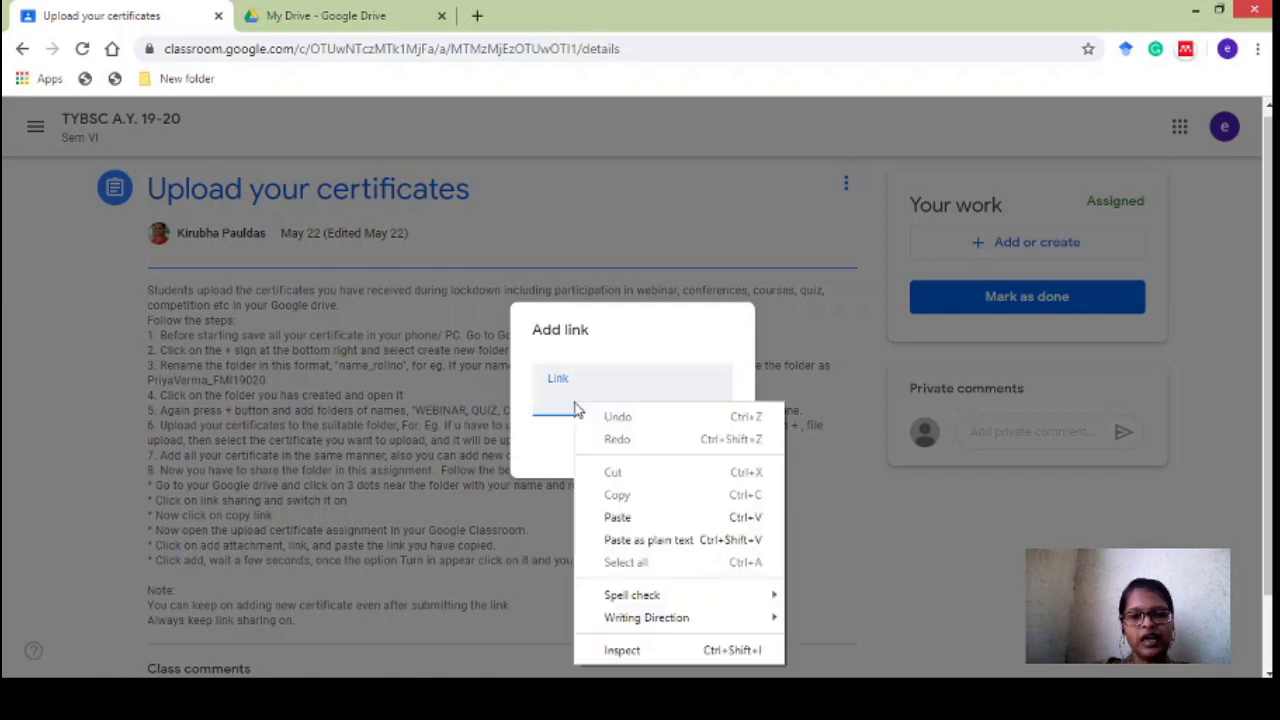
{"action": "left_click", "coordinate": [632, 530]}
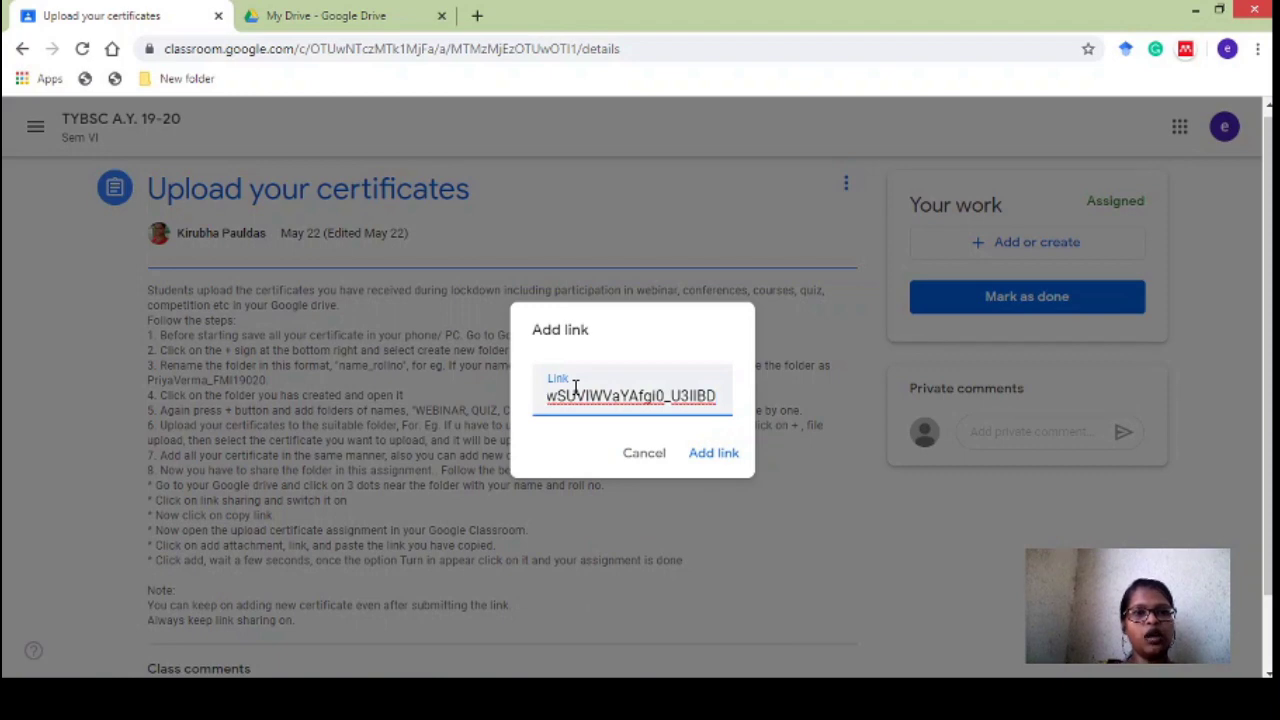
{"action": "left_click", "coordinate": [714, 453]}
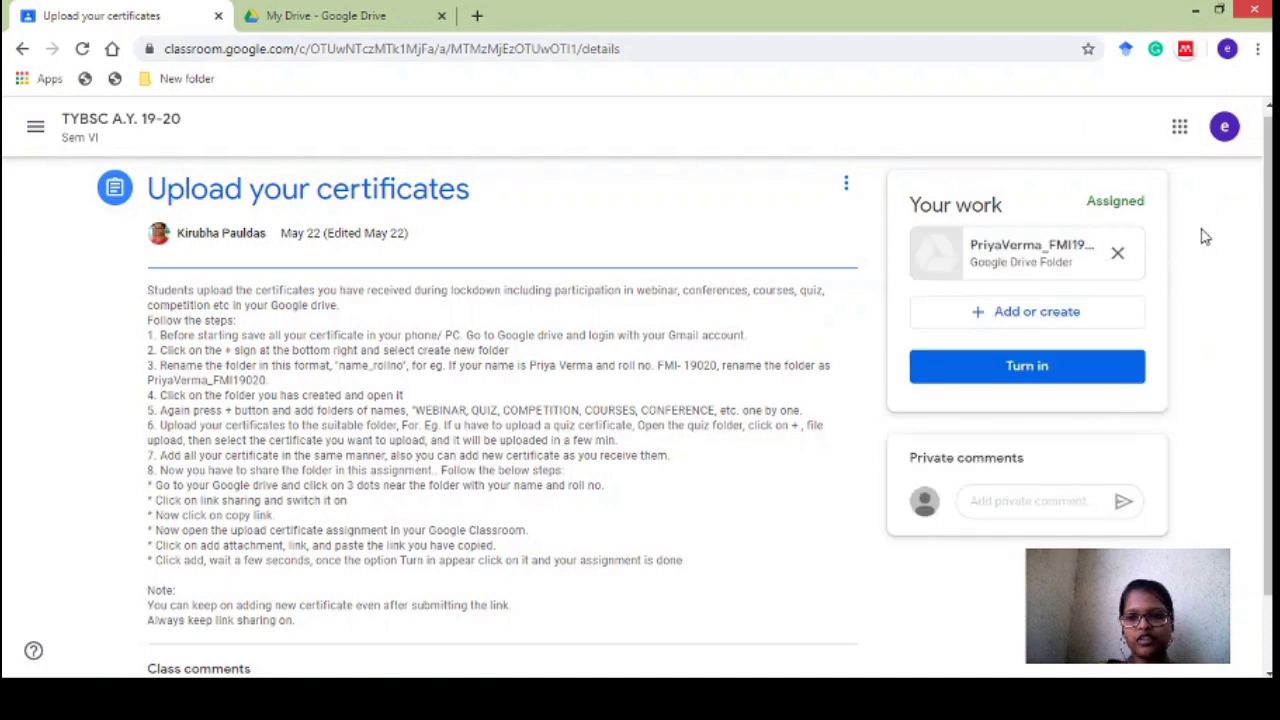
- Compare the attachment in the assignment with the shared student's folder and its link sharing setting in My Drive
{"action": "scroll", "coordinate": [1130, 285], "scroll_direction": "up", "scroll_amount": 1}
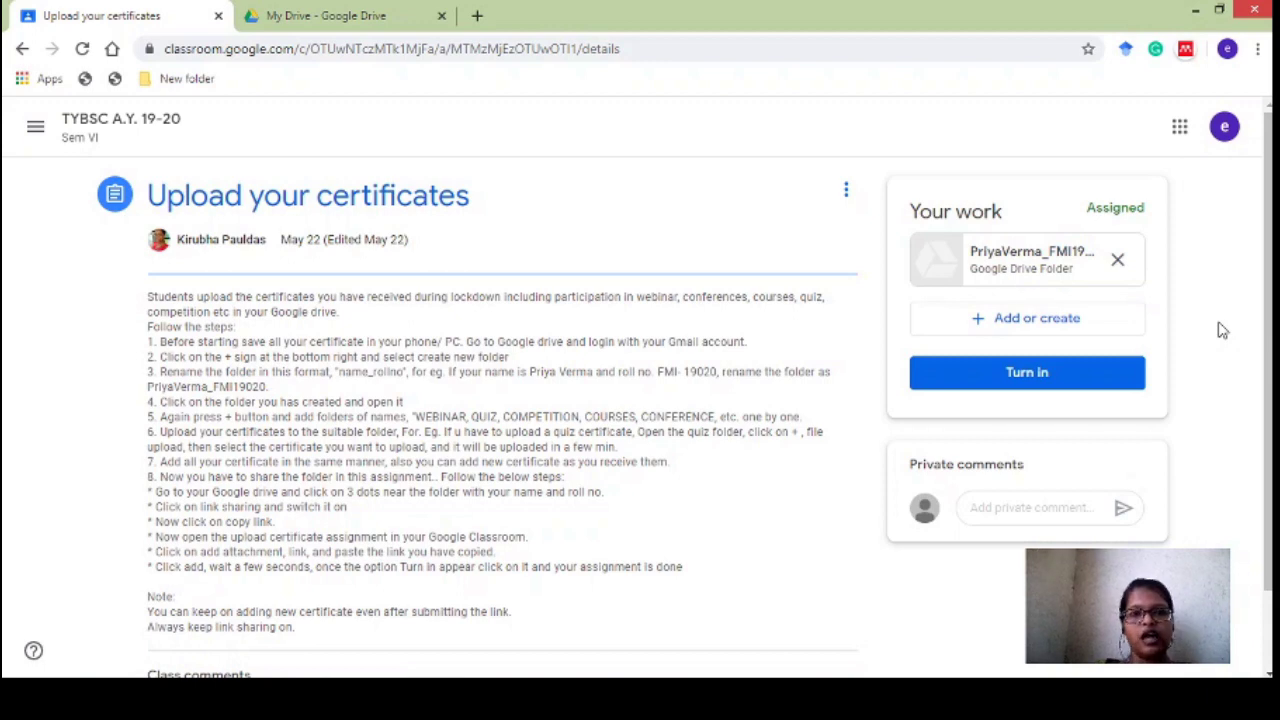
{"action": "left_click", "coordinate": [330, 15]}
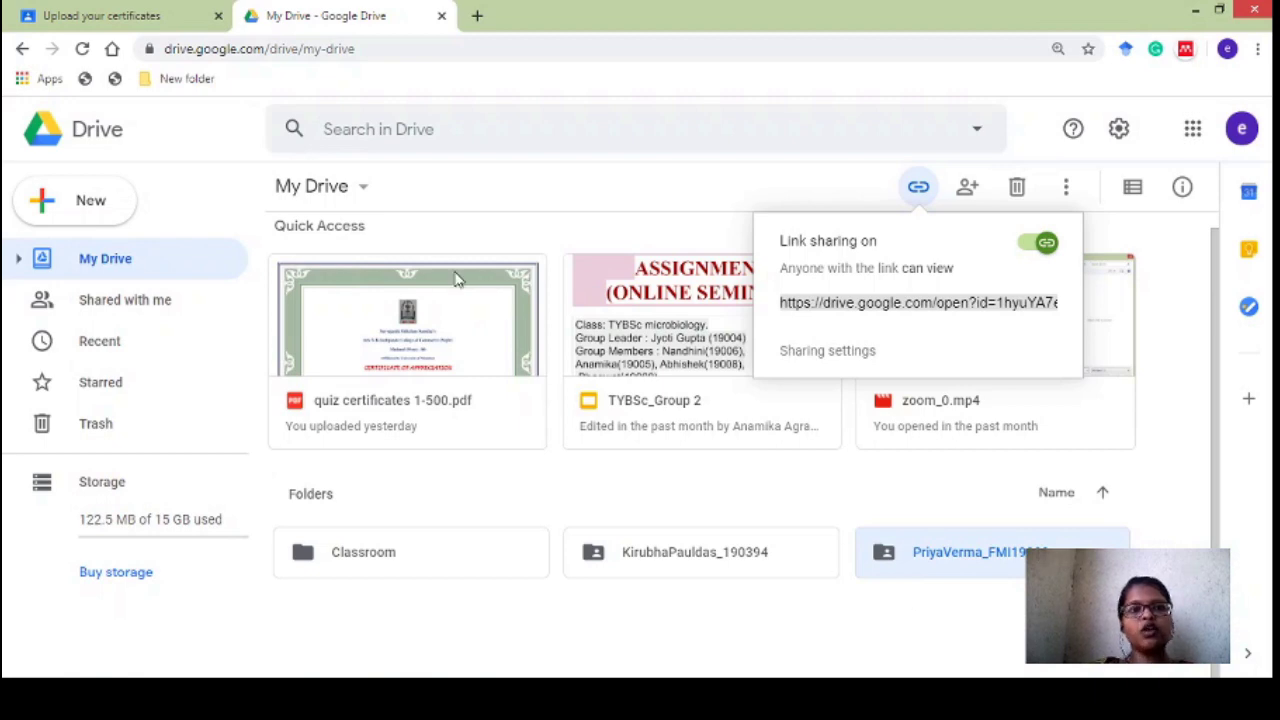
{"action": "left_click", "coordinate": [186, 20]}
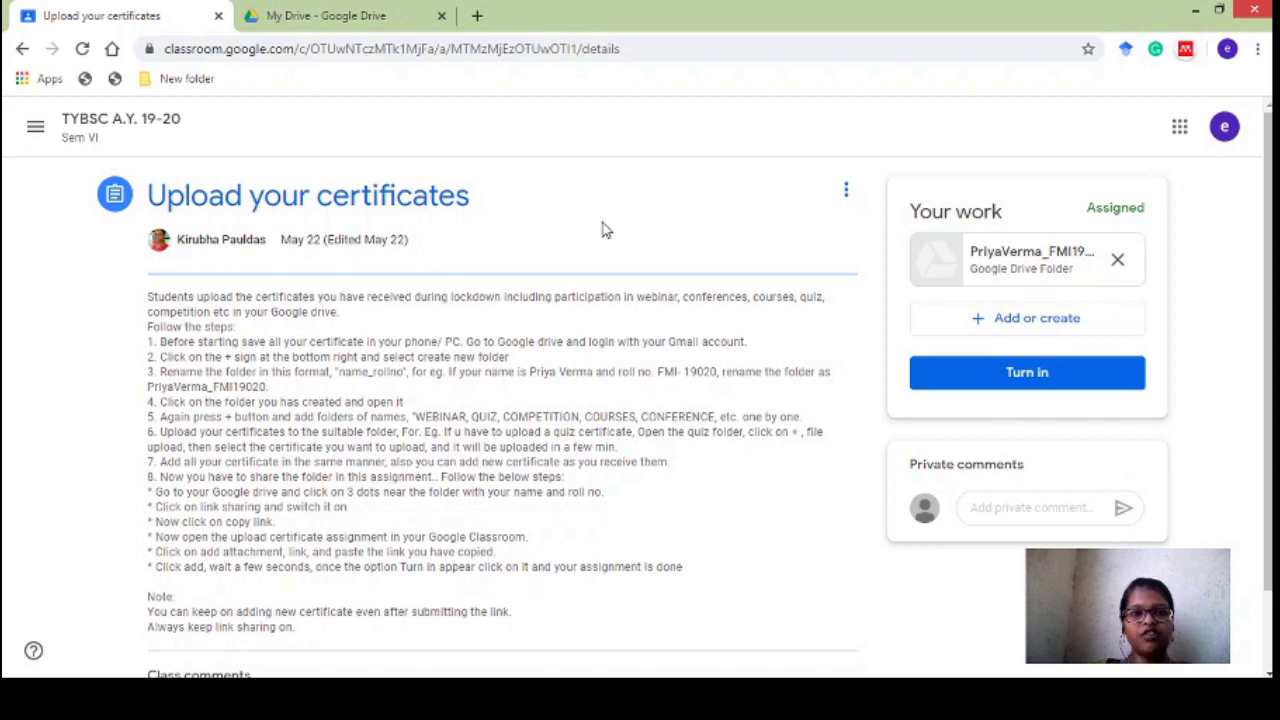
{"action": "left_click", "coordinate": [332, 16]}
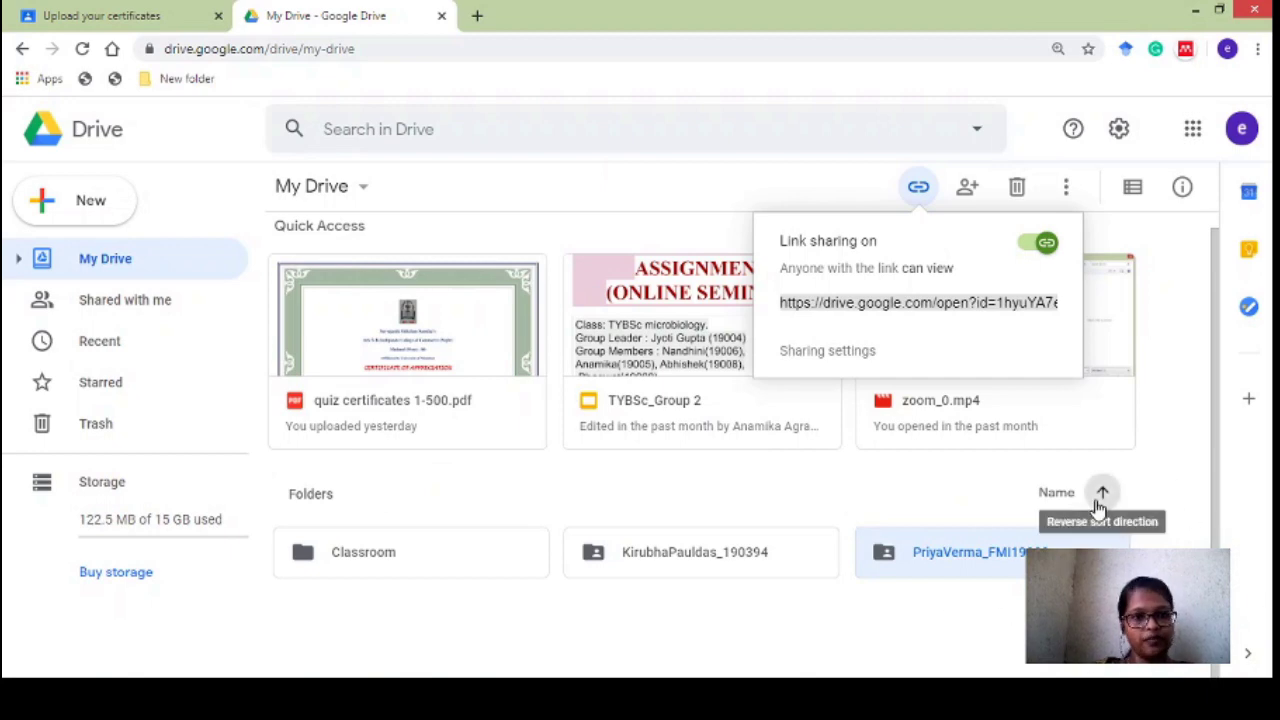
- Return to the assignment and turn in the work with the attached folder
{"action": "left_click", "coordinate": [122, 13]}
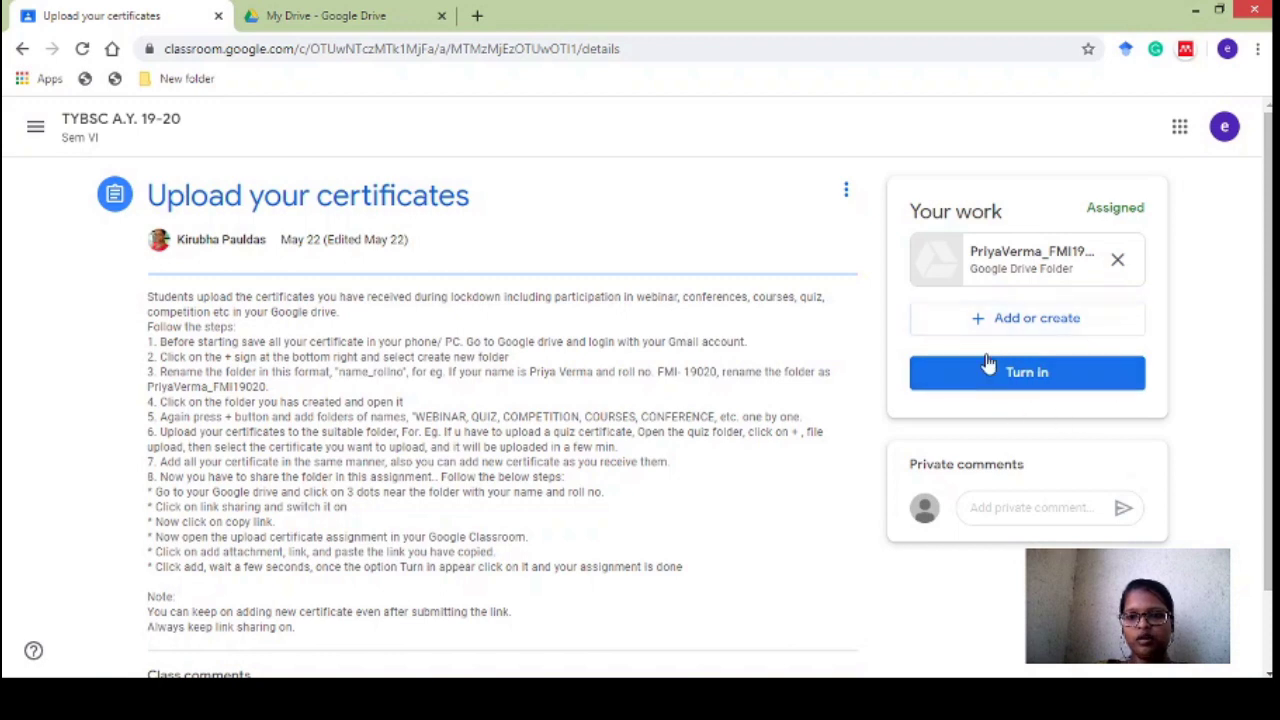
{"action": "left_click", "coordinate": [1088, 378]}
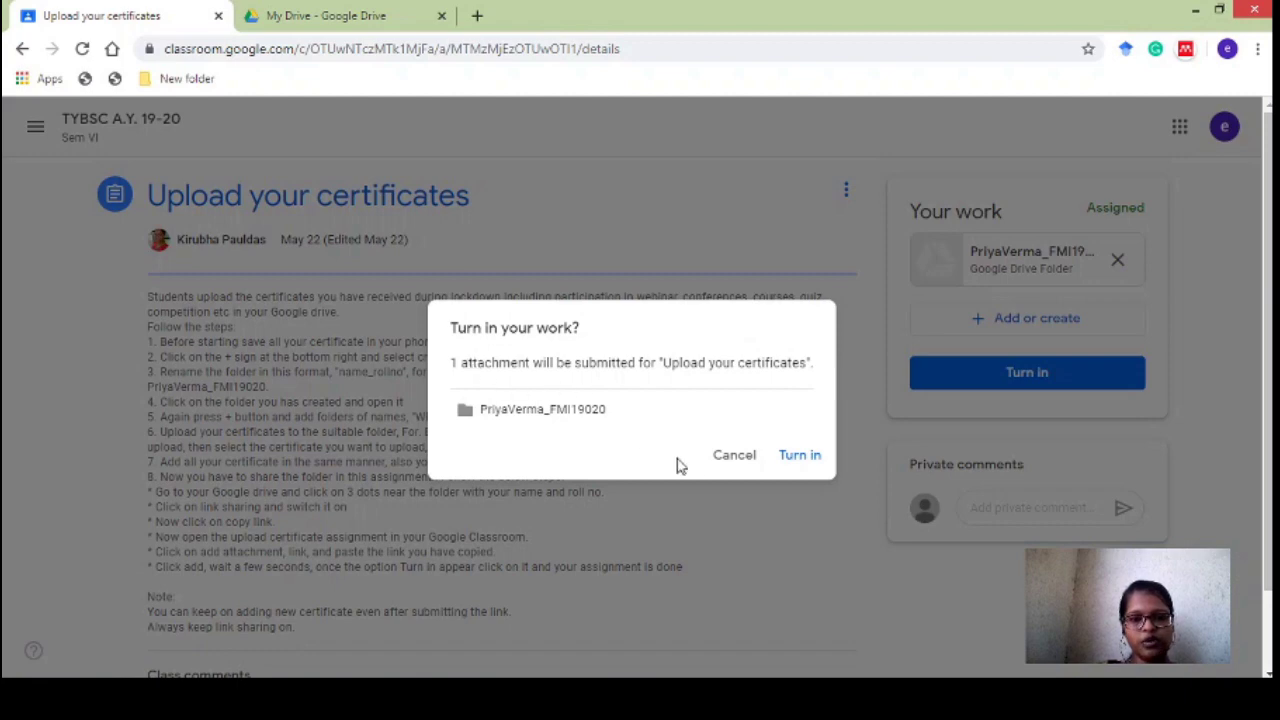
{"action": "left_click", "coordinate": [800, 456]}
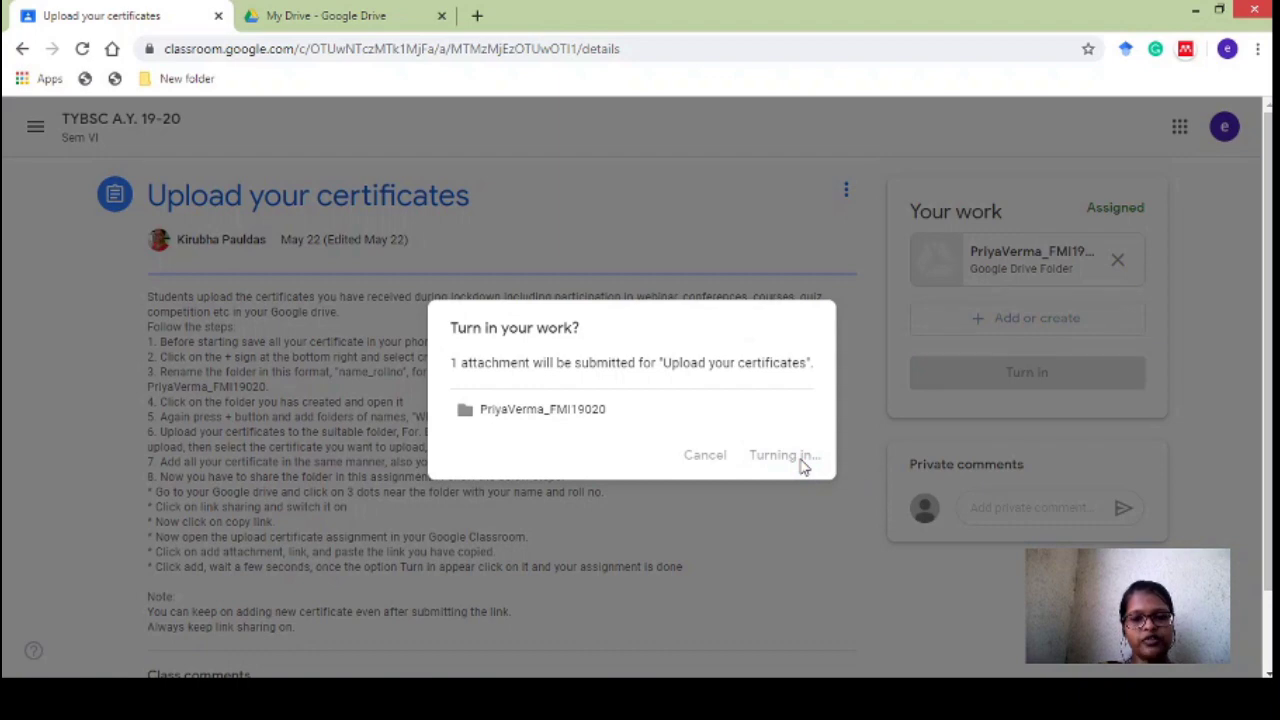
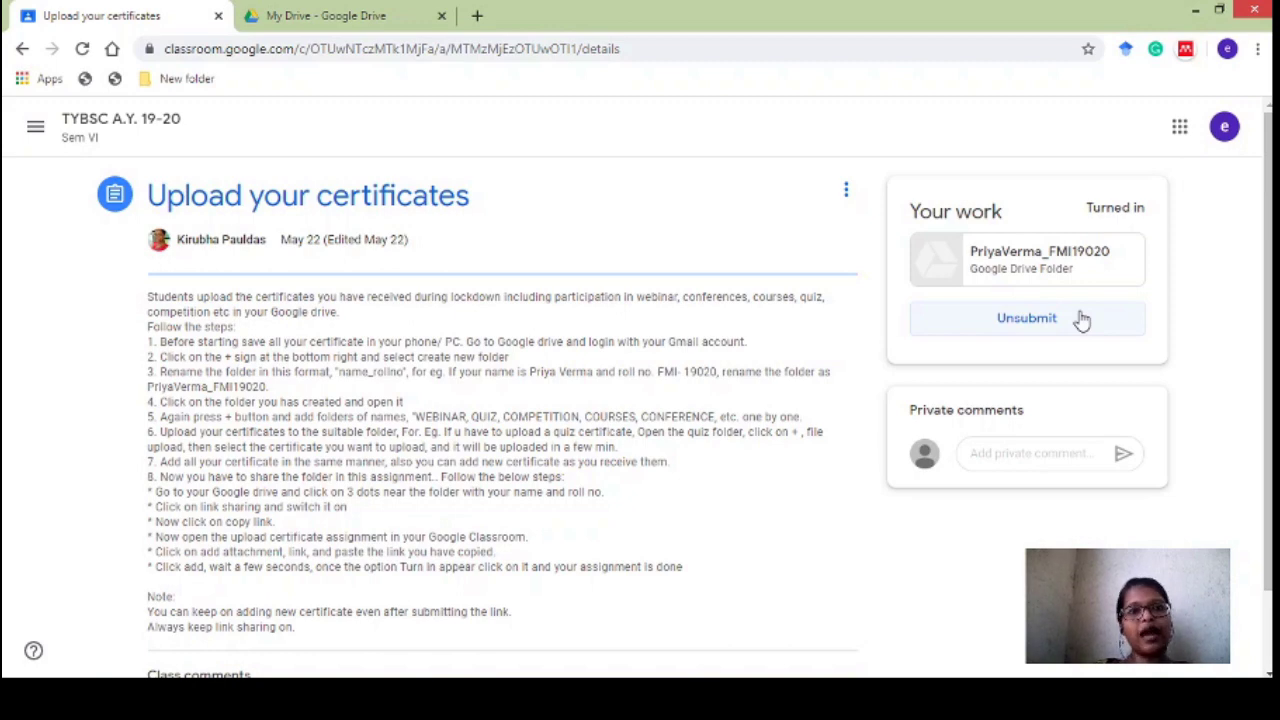
- Unsubmit the Upload your certificates work after reading the confirmation text, and turn it in again with the same attached folder
{"action": "left_click", "coordinate": [1081, 318]}
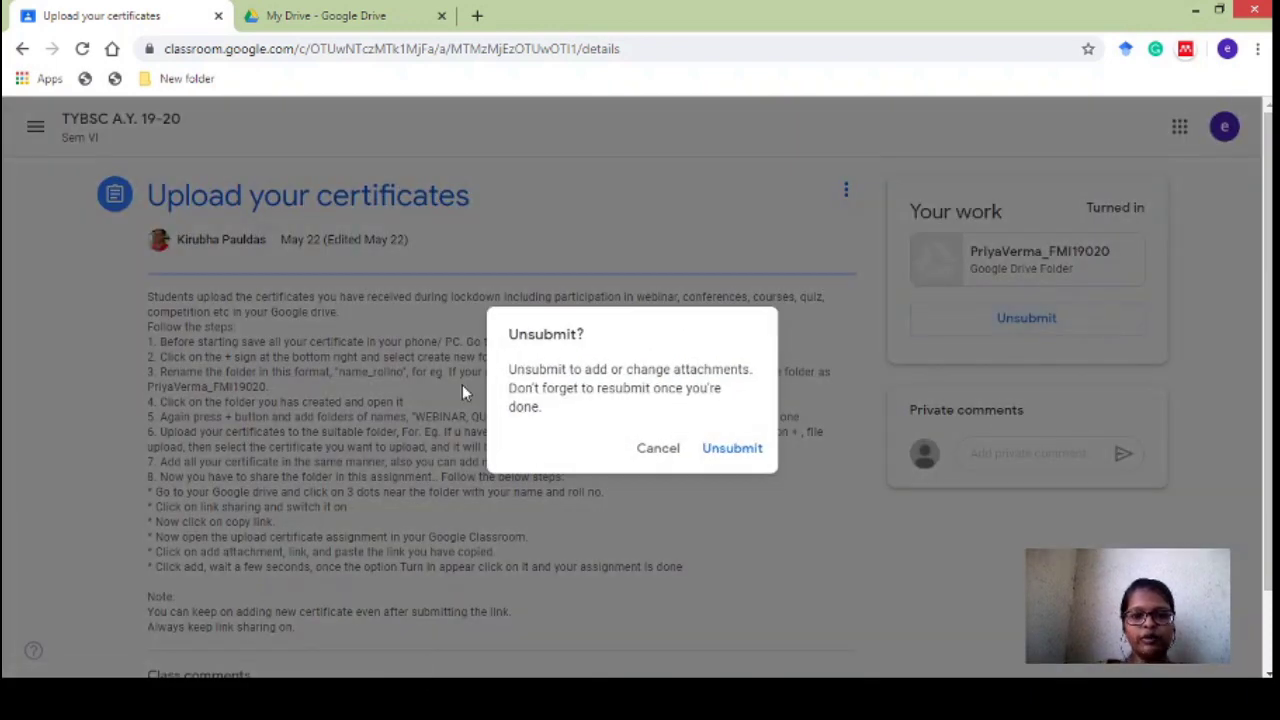
{"action": "left_click_drag", "start_coordinate": [511, 369], "coordinate": [750, 370]}
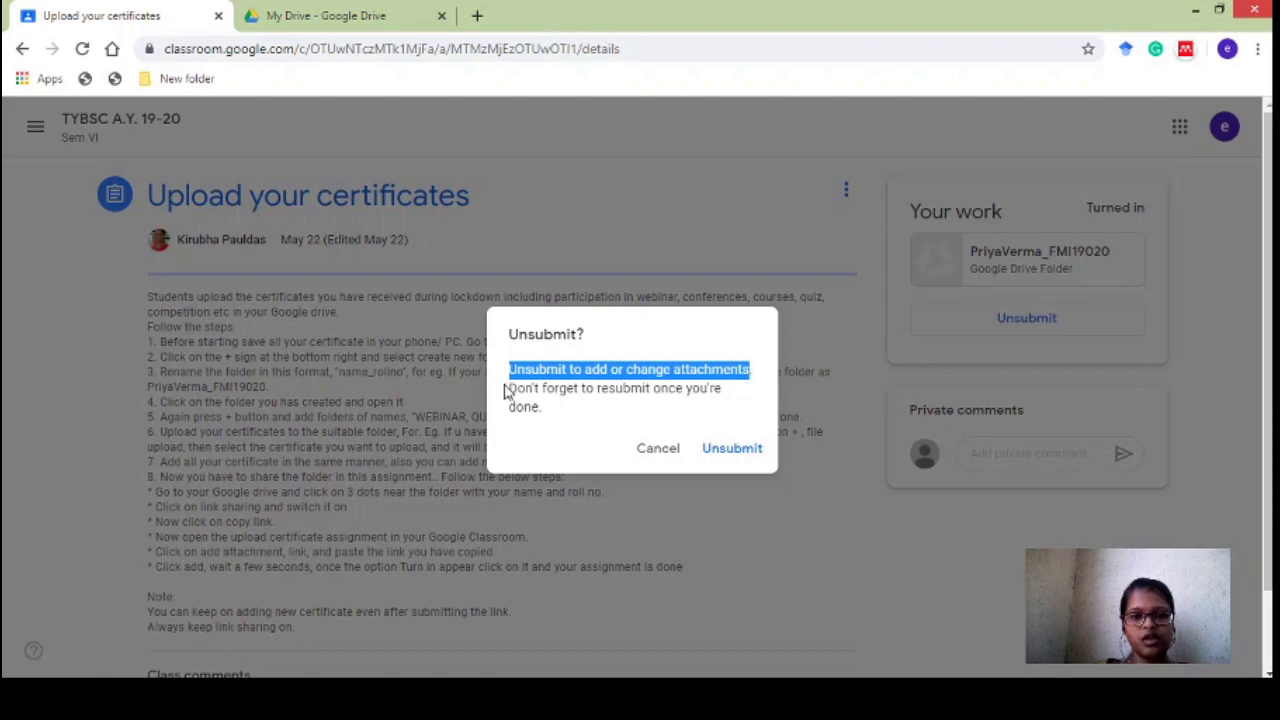
{"action": "left_click", "coordinate": [573, 370]}
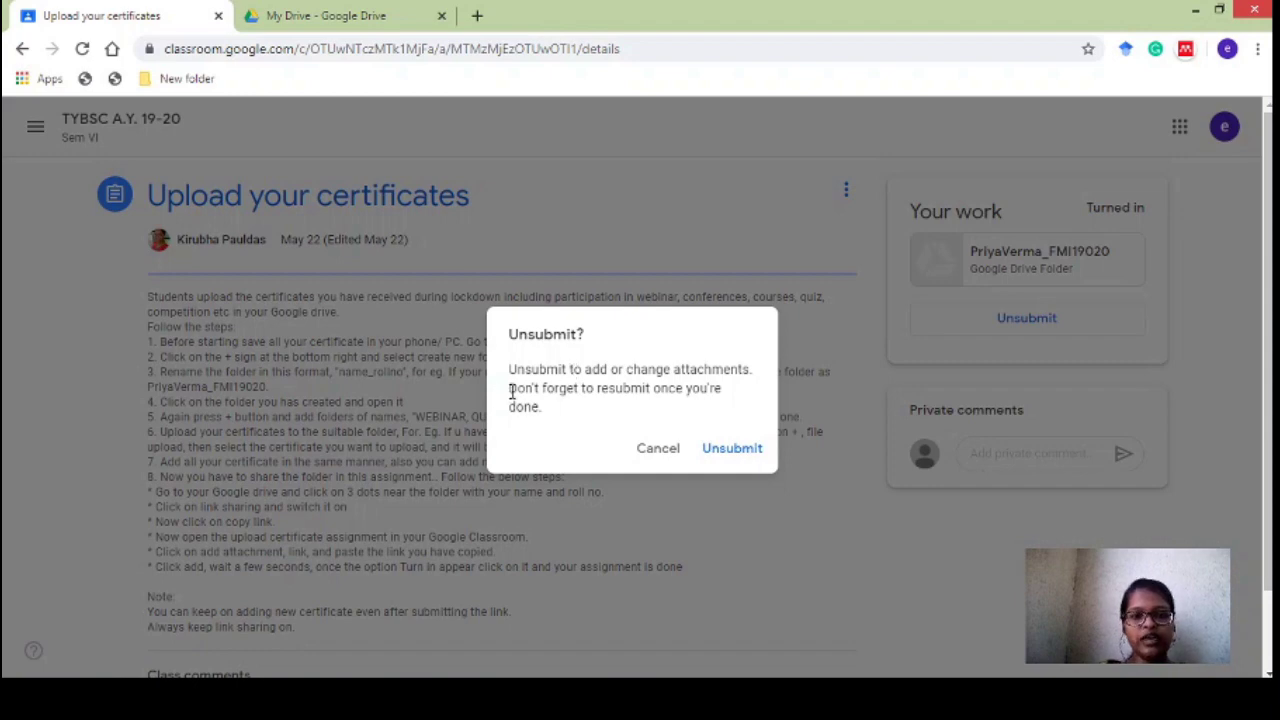
{"action": "left_click_drag", "start_coordinate": [511, 390], "coordinate": [565, 420]}
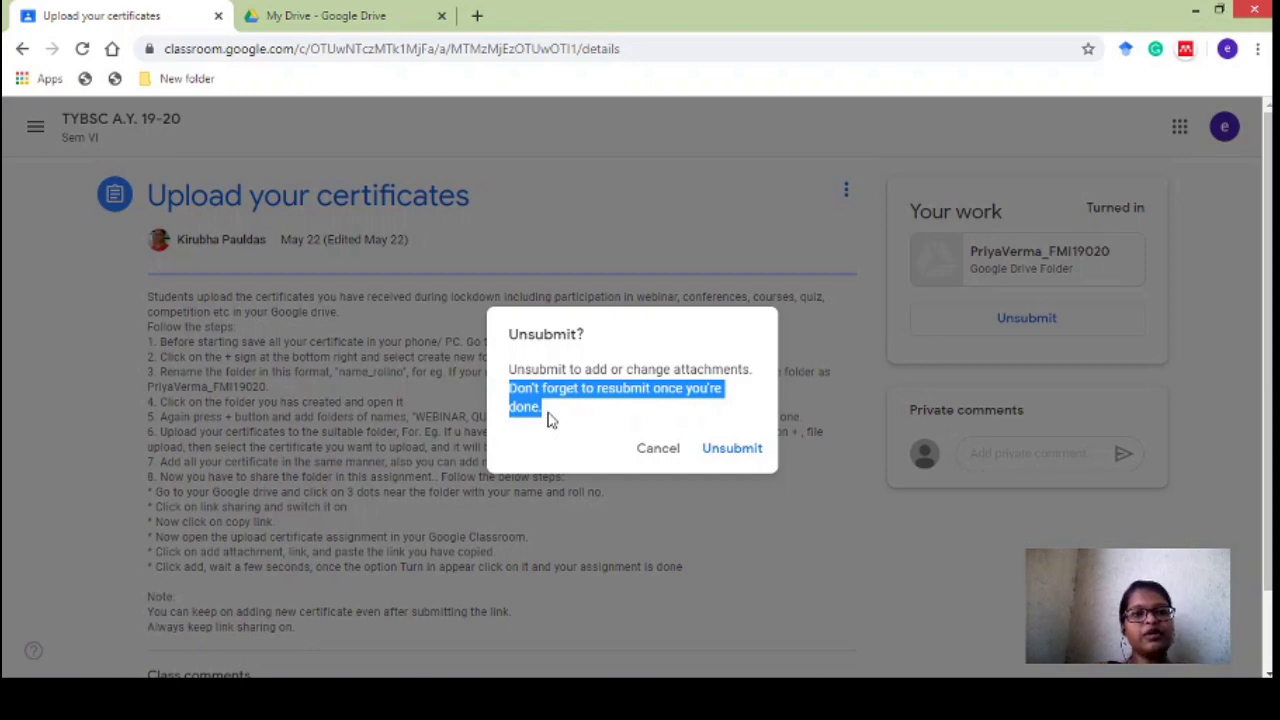
{"action": "left_click", "coordinate": [734, 455]}
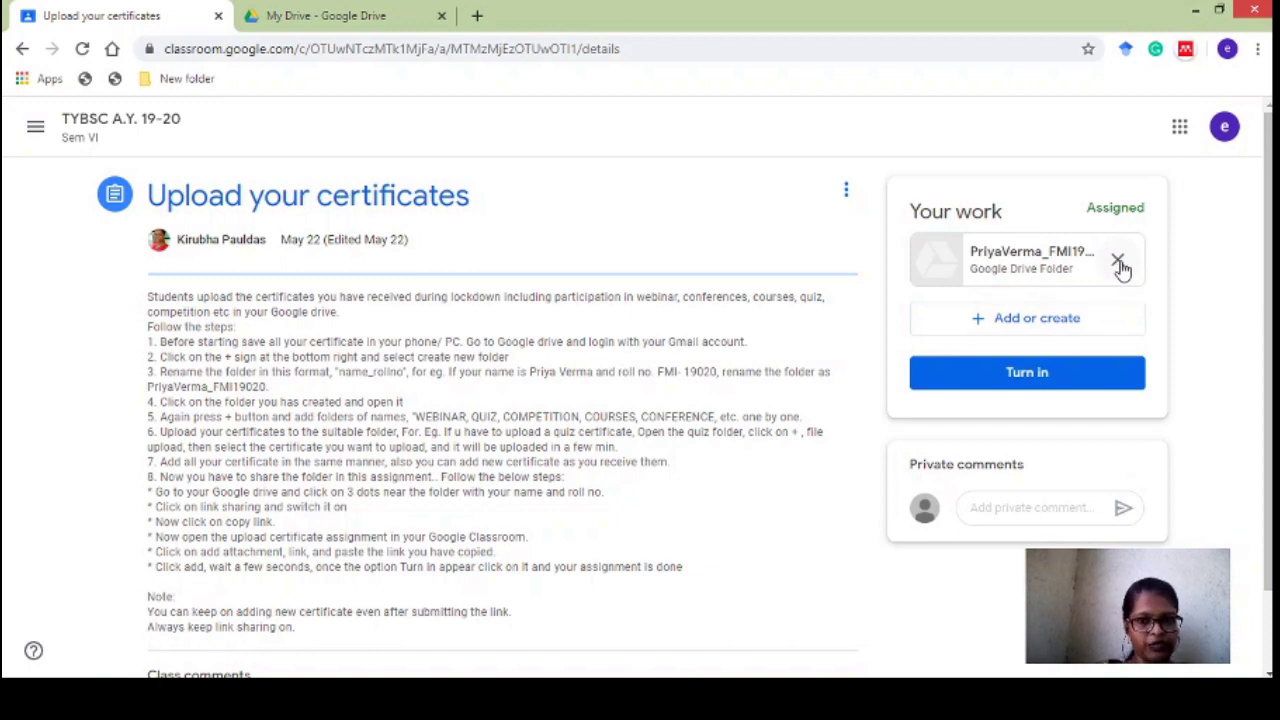
{"action": "left_click", "coordinate": [1067, 383]}
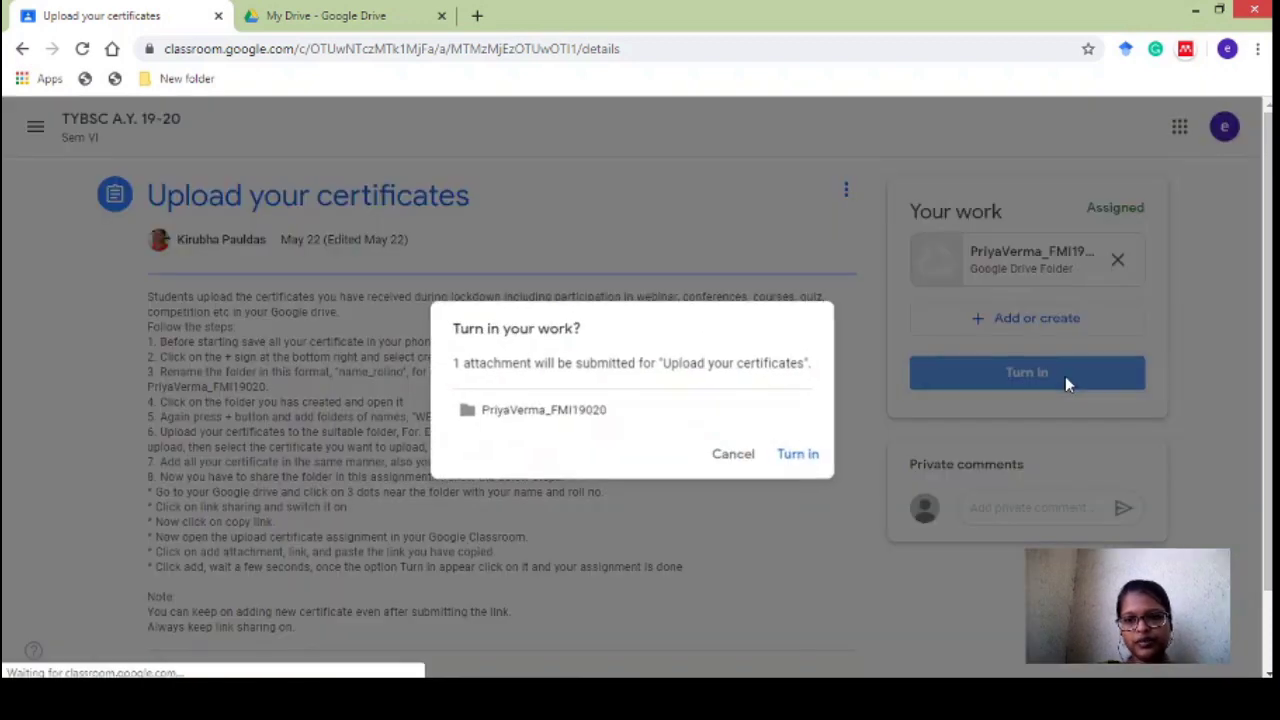
{"action": "left_click", "coordinate": [785, 458]}
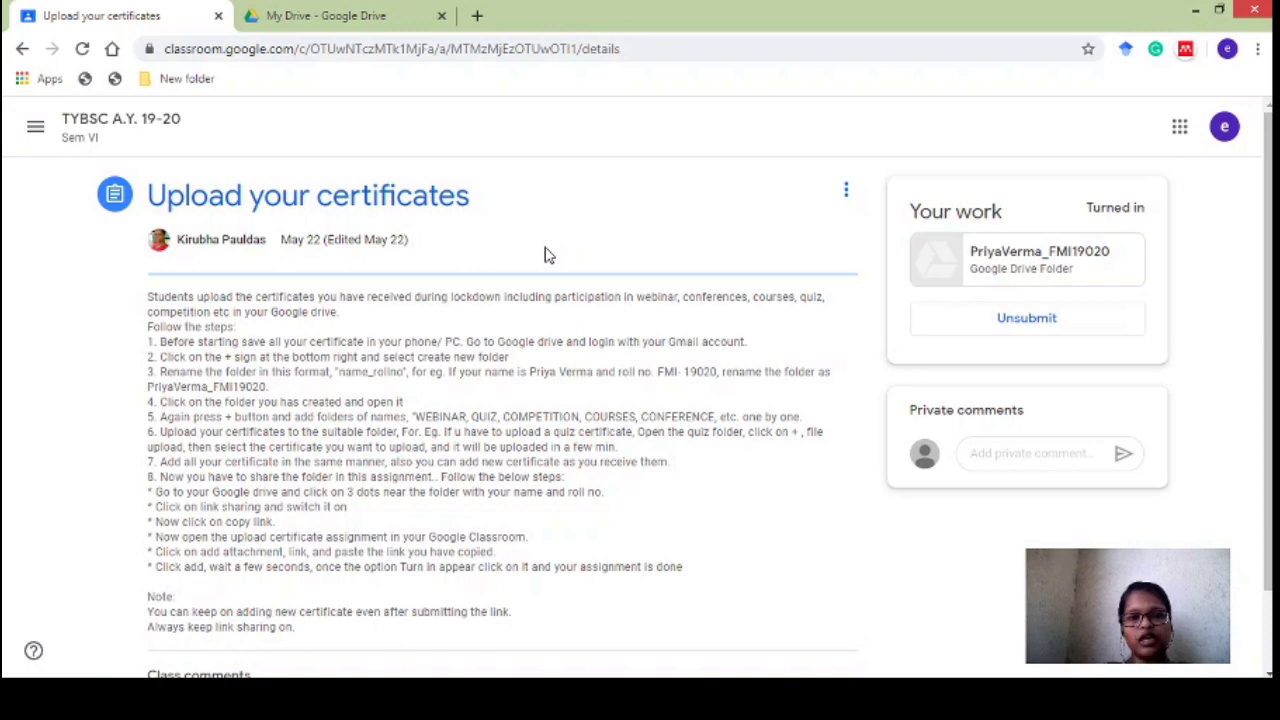
- Switch to Google Drive and upload PARTICIPATION CERTIFICATE - ONLINE WEBINAR PCER.pdf into the Competition subfolder of the student's folder
{"action": "left_click", "coordinate": [395, 12]}
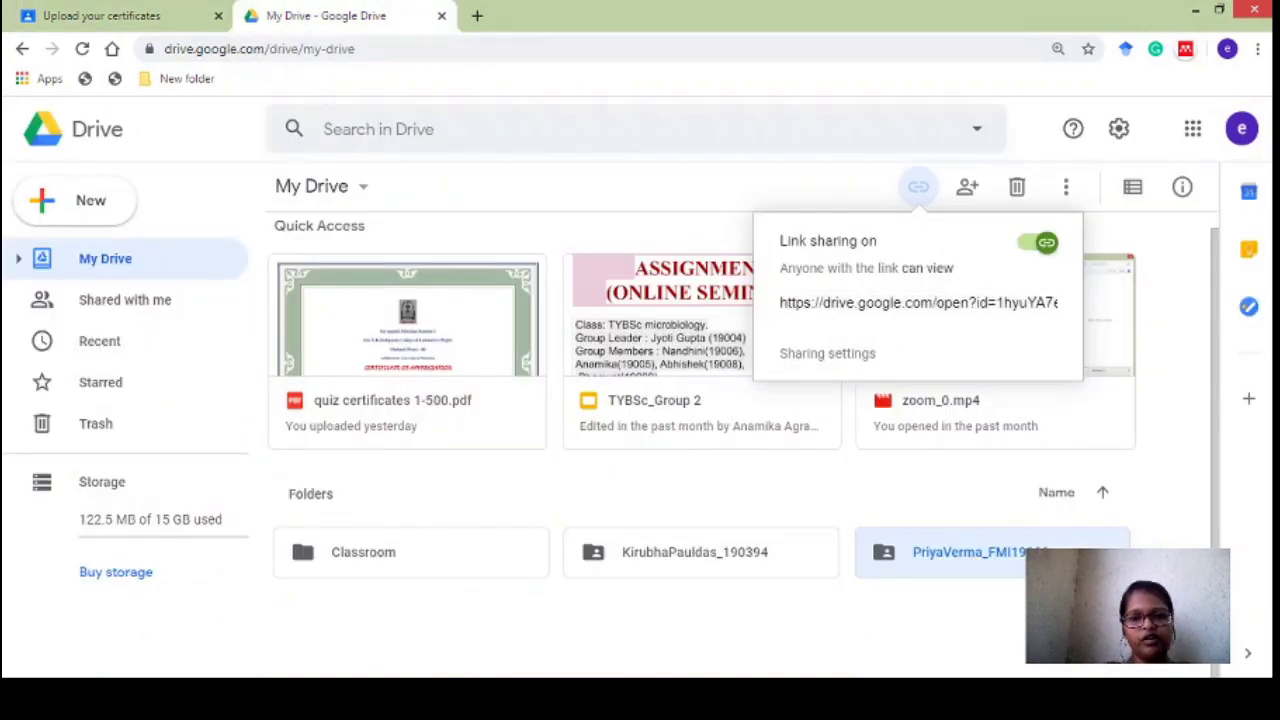
{"action": "double_click", "coordinate": [1060, 560]}
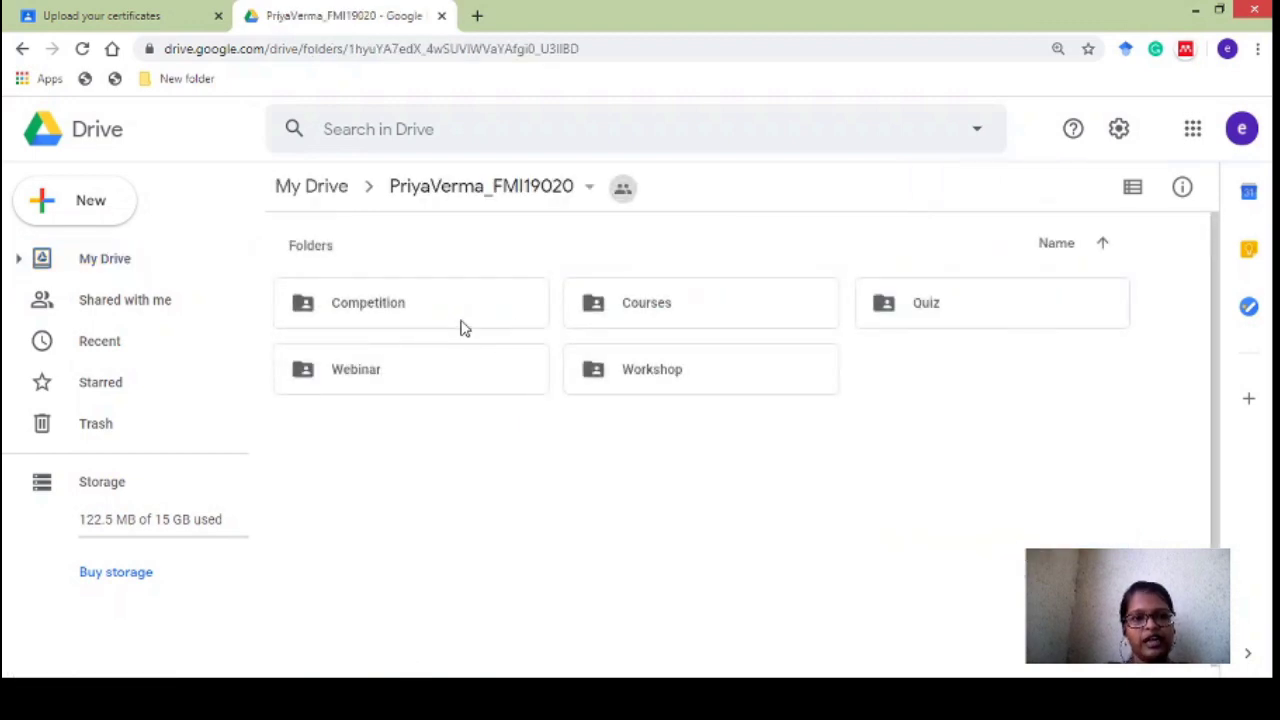
{"action": "double_click", "coordinate": [451, 302]}
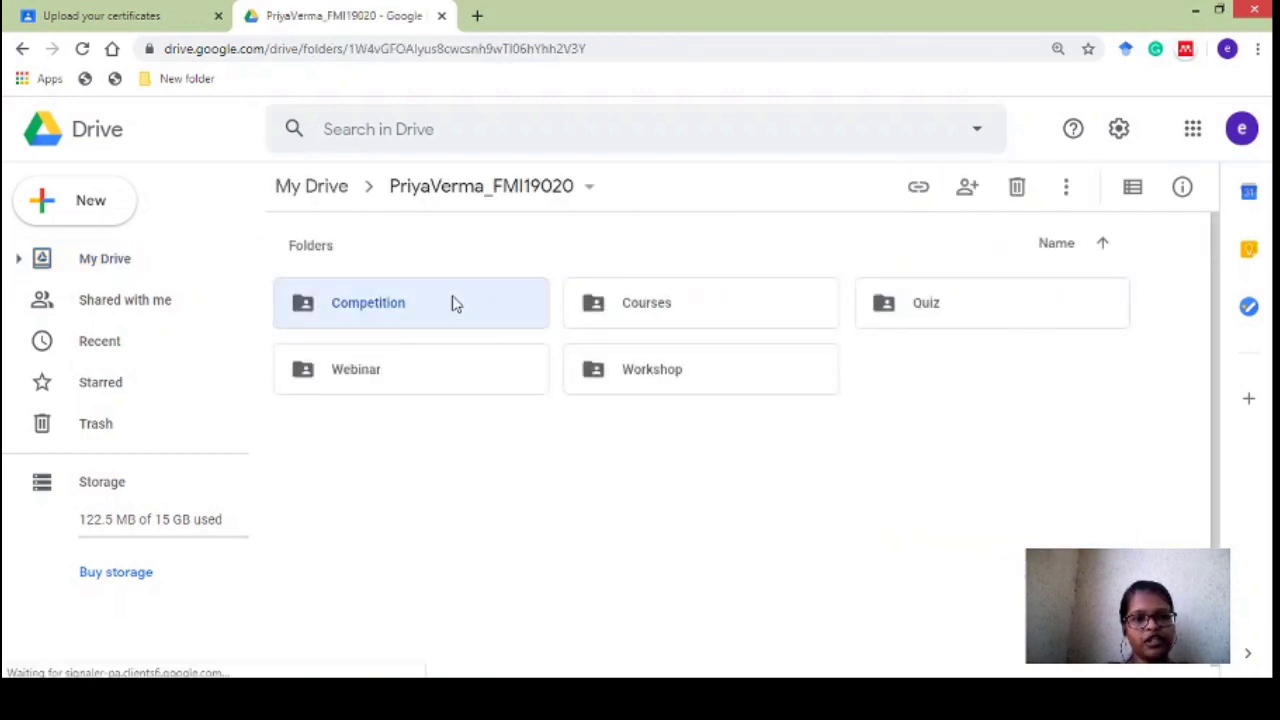
{"action": "left_click", "coordinate": [77, 206]}
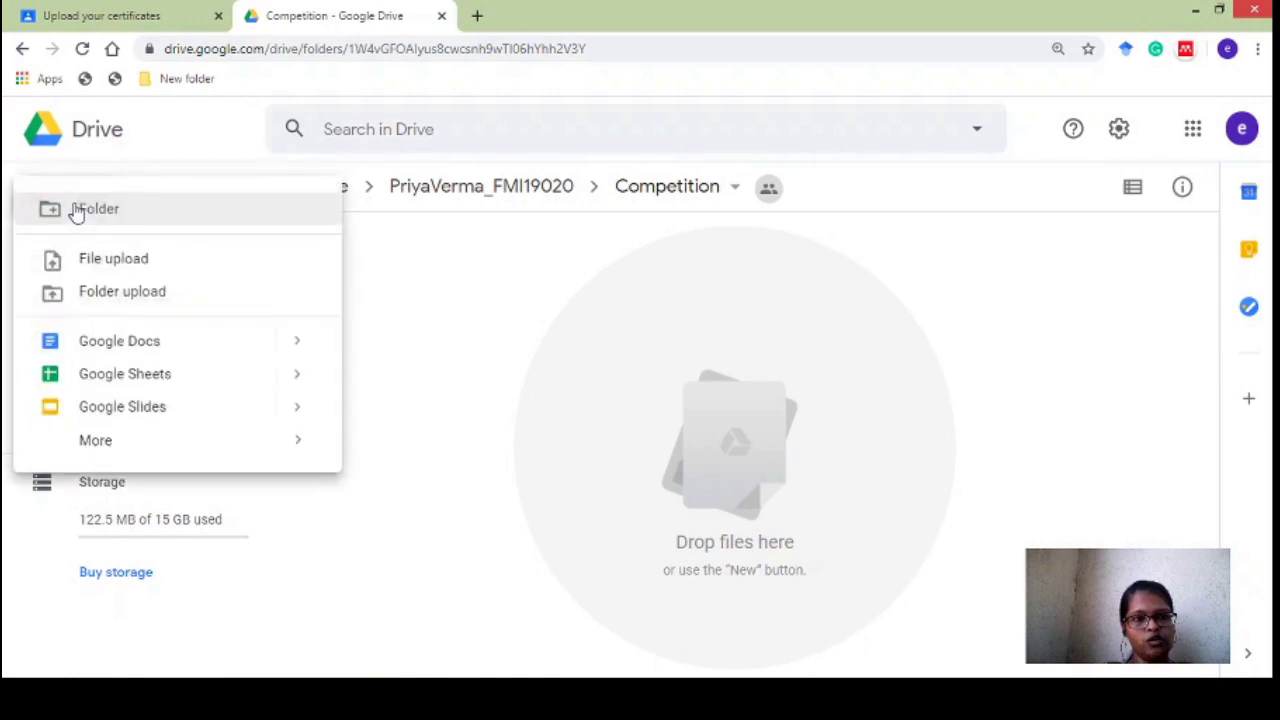
{"action": "left_click", "coordinate": [112, 259]}
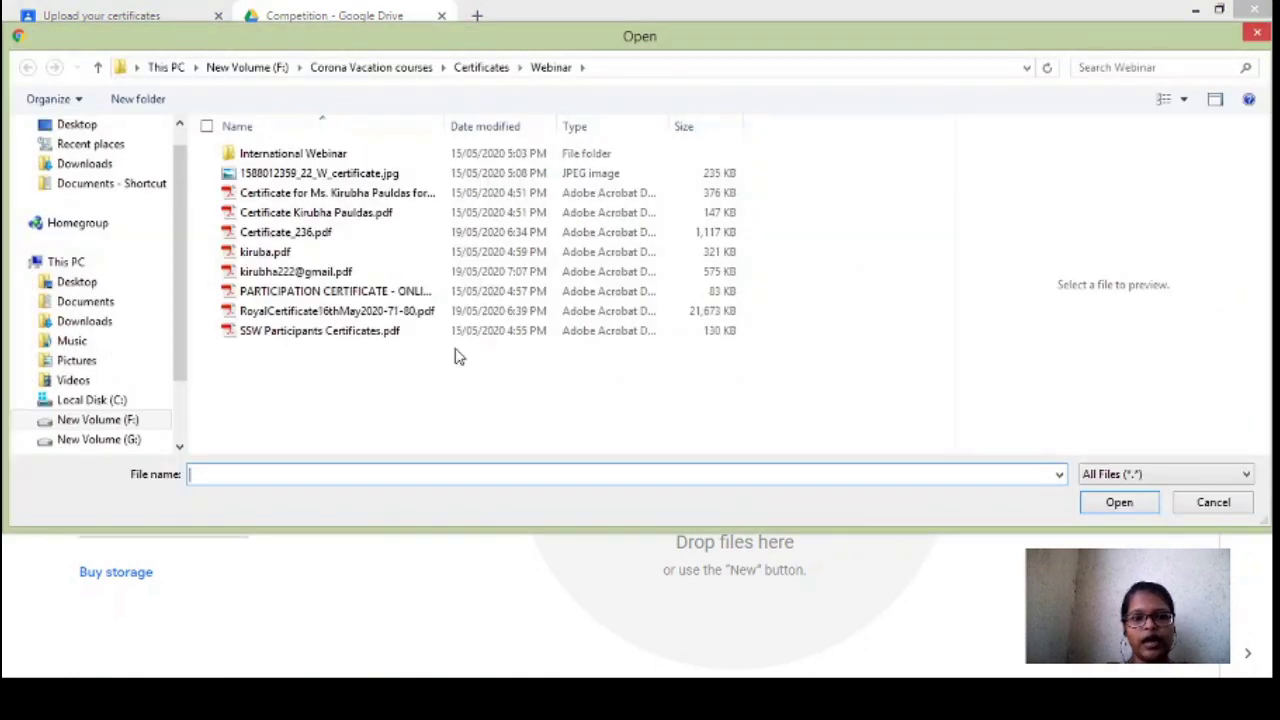
{"action": "left_click", "coordinate": [316, 291]}
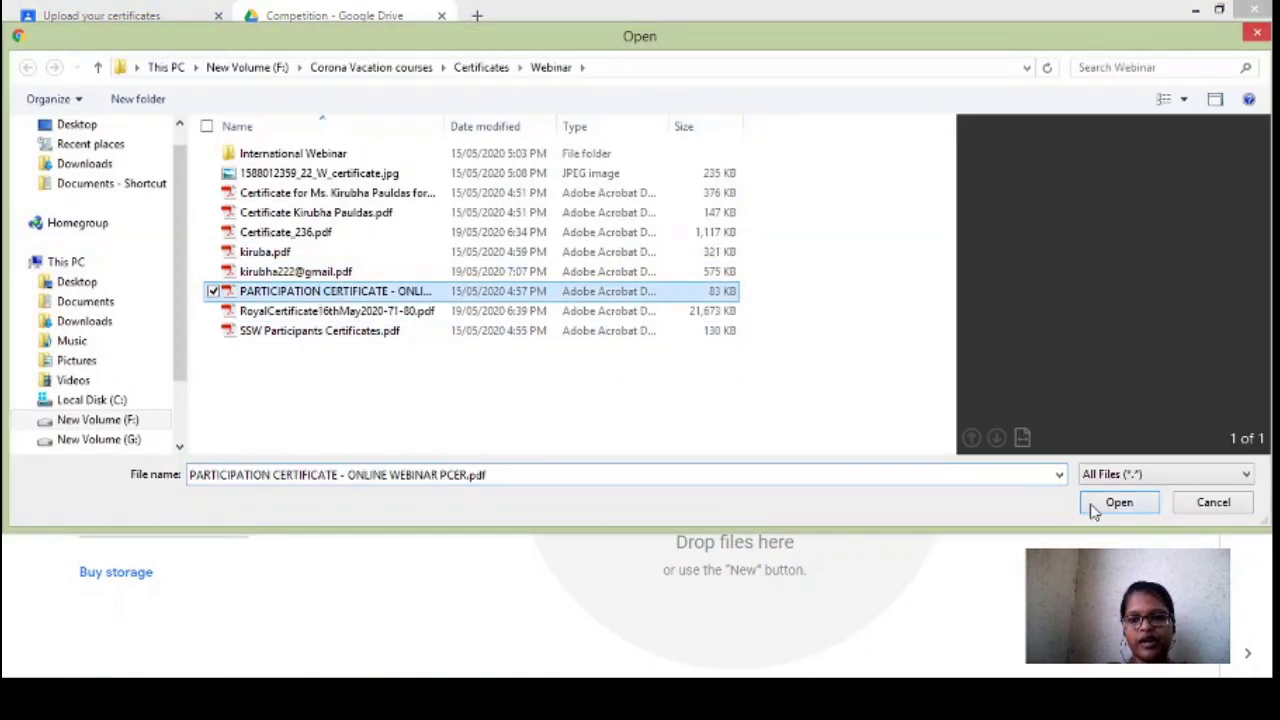
{"action": "left_click", "coordinate": [1094, 506]}
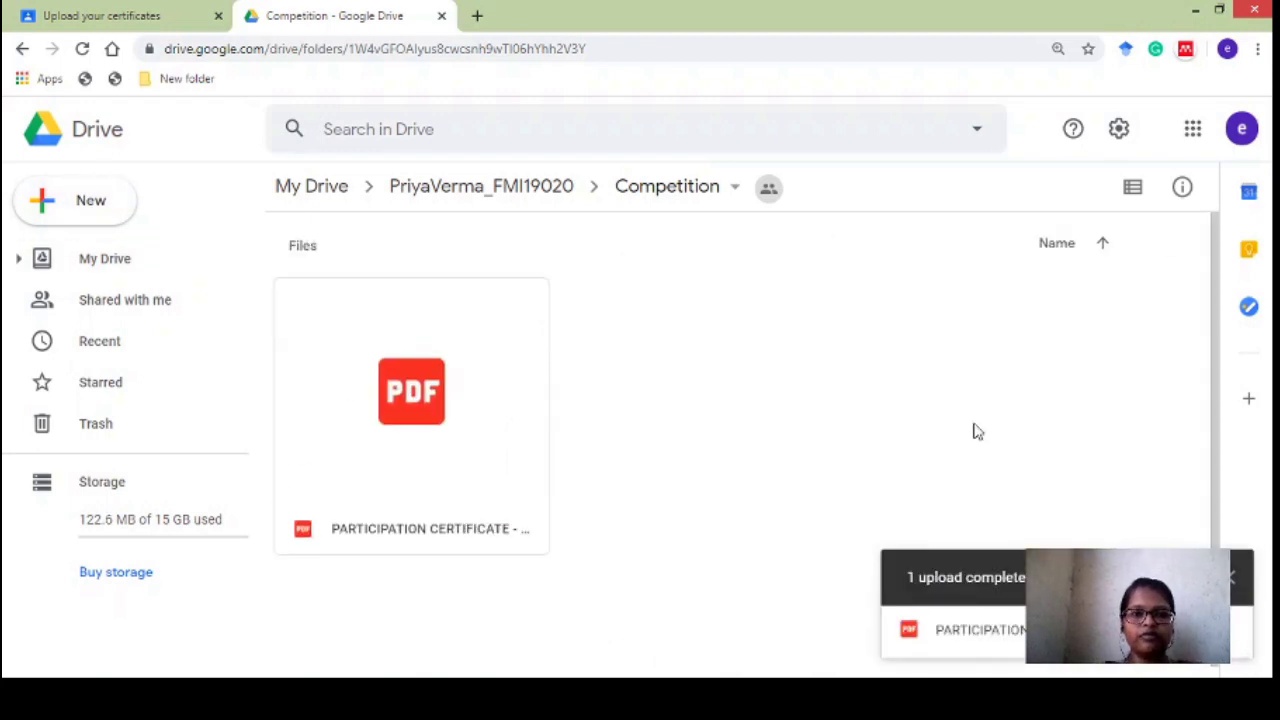
- Return to My Drive, dismiss the upload notice and check the link sharing setting of the student's folder
{"action": "left_click", "coordinate": [466, 187]}
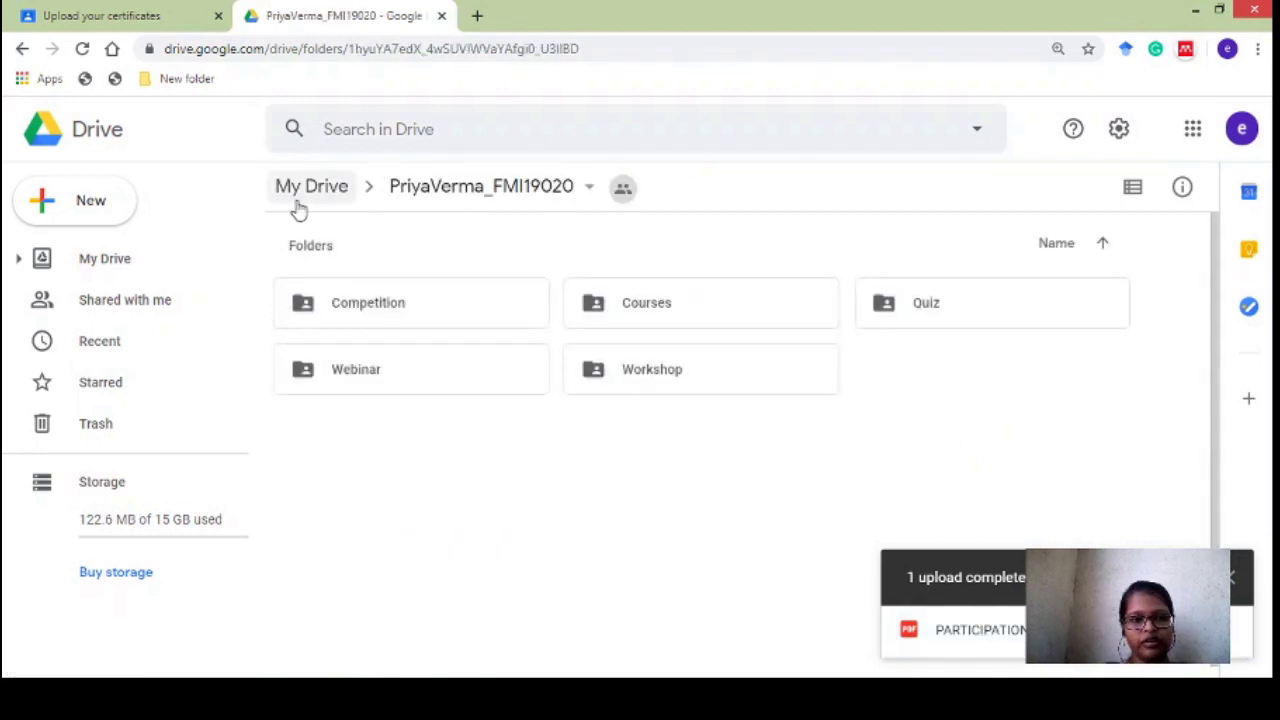
{"action": "left_click", "coordinate": [294, 203]}
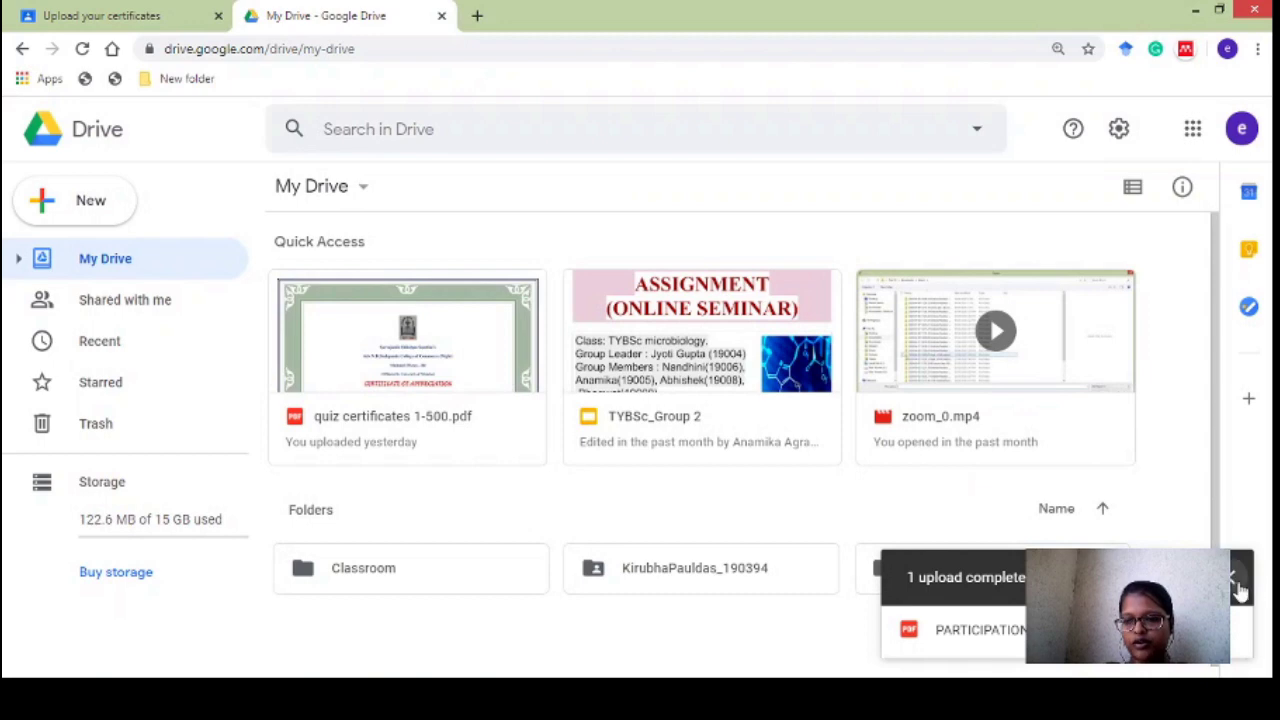
{"action": "left_click", "coordinate": [1232, 578]}
{"action": "left_click", "coordinate": [990, 568]}
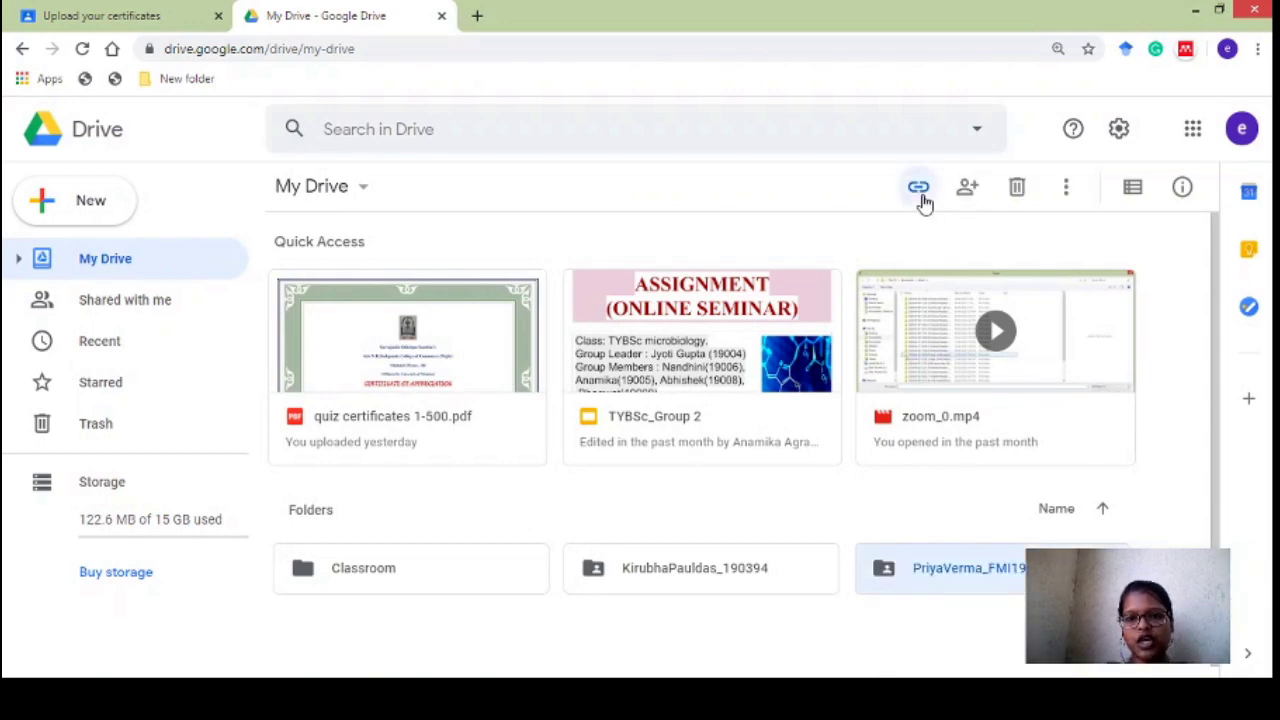
{"action": "left_click", "coordinate": [921, 196]}
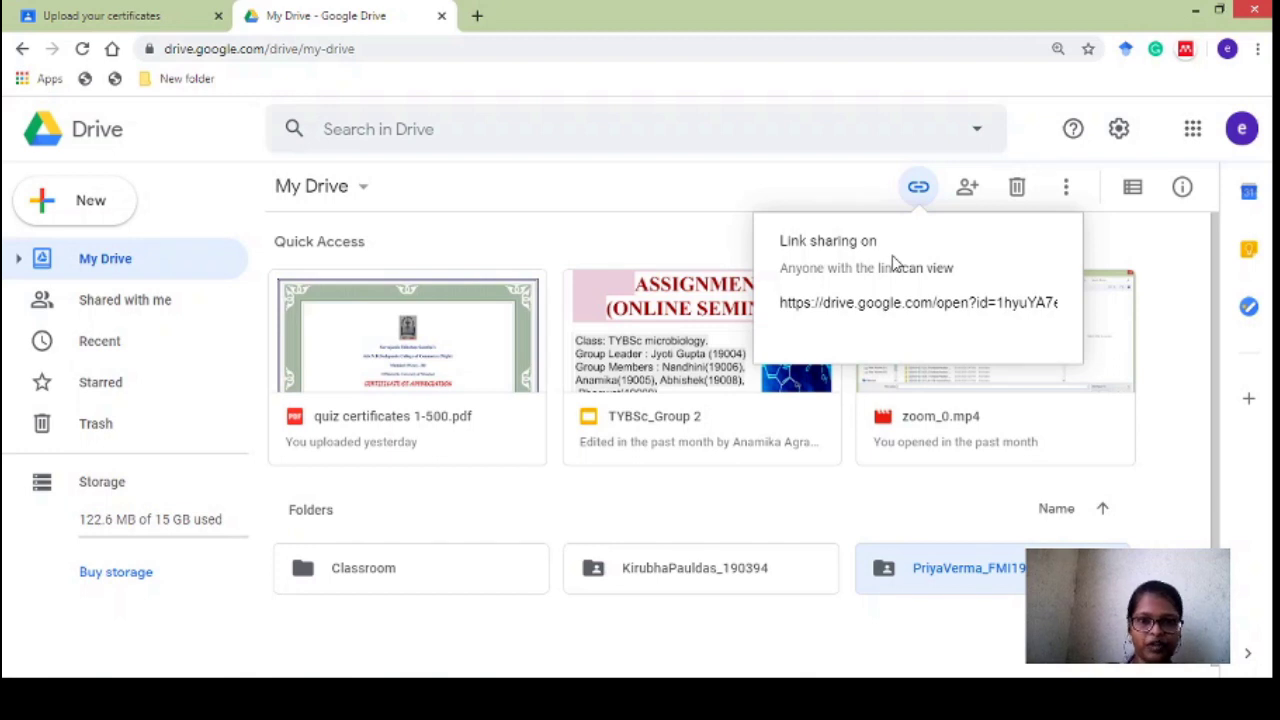
{"action": "left_click", "coordinate": [683, 237]}
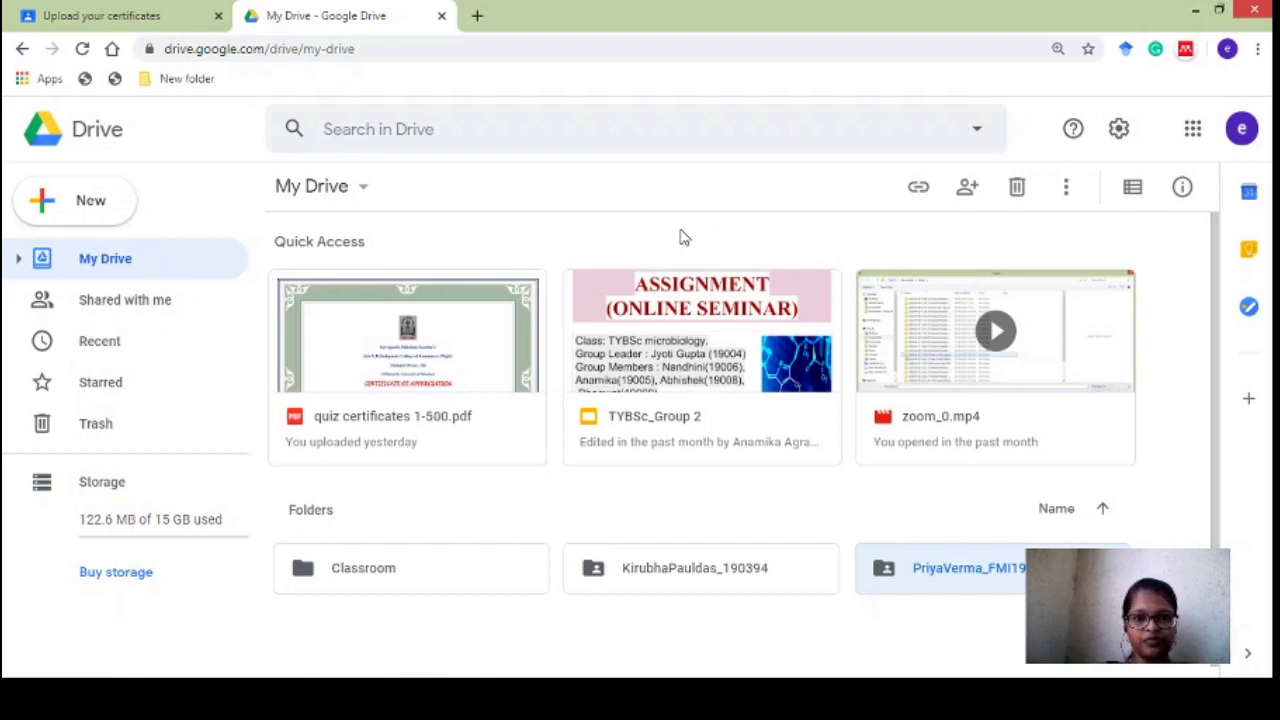
{"action": "key", "text": "alt+Tab"}
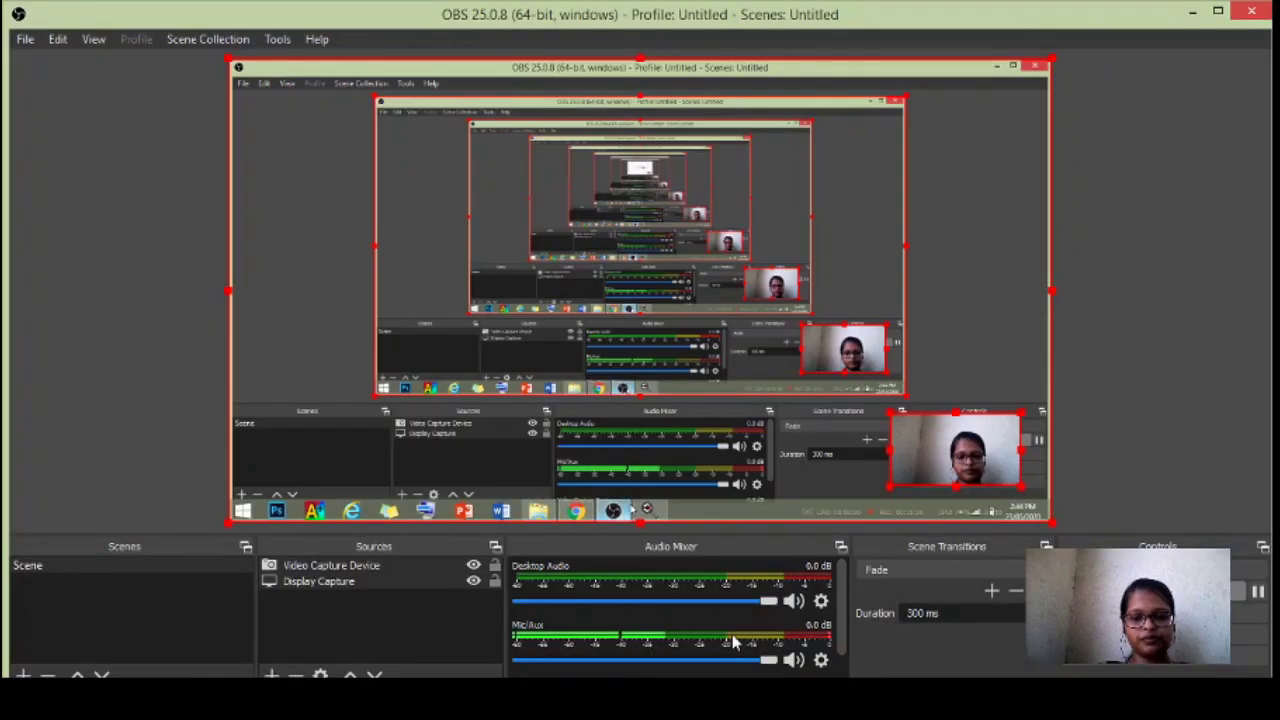